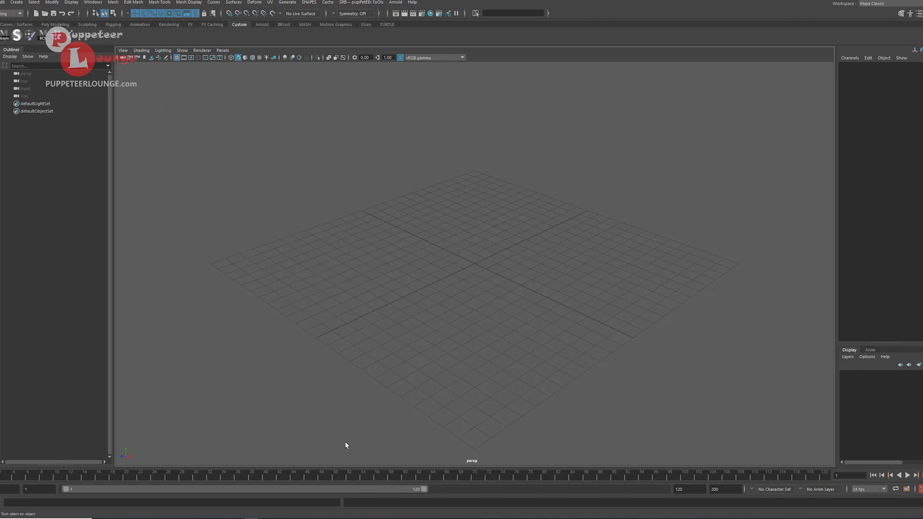
Switch the viewport to the side view and activate the rigging menu set.
middle_click_drag(418, 280, 412, 264, "alt")
right_click_drag(412, 264, 451, 268, "alt")
left_click_drag(451, 267, 476, 179, "alt")
mouse_move(404, 217)
left_mouse_down("alt")
mouse_move(348, 227)
mouse_move(398, 227)
left_mouse_up("alt")
key("space")
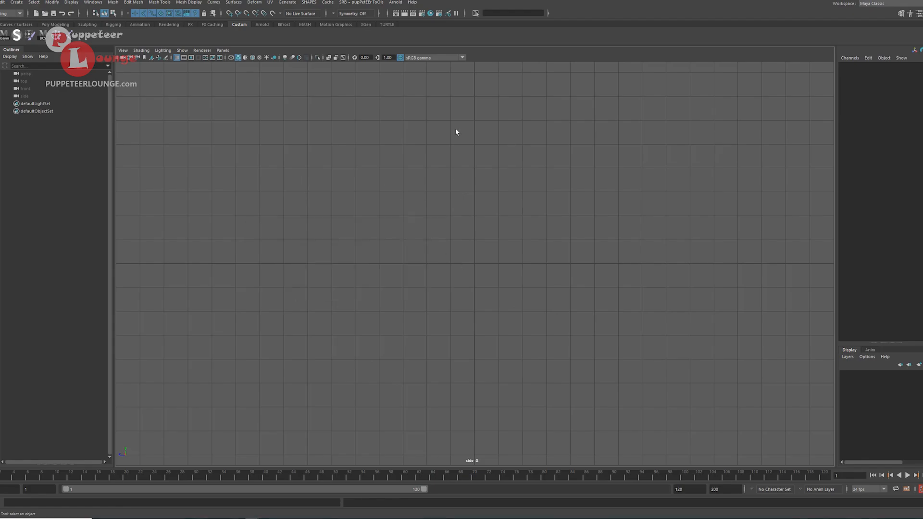
middle_click_drag(455, 135, 422, 276, "alt")
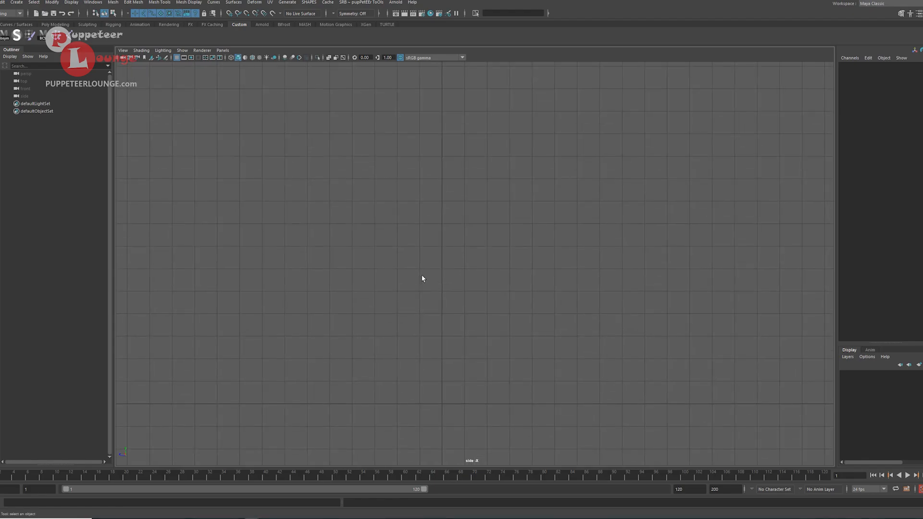
left_click(7, 14)
left_click(5, 31)
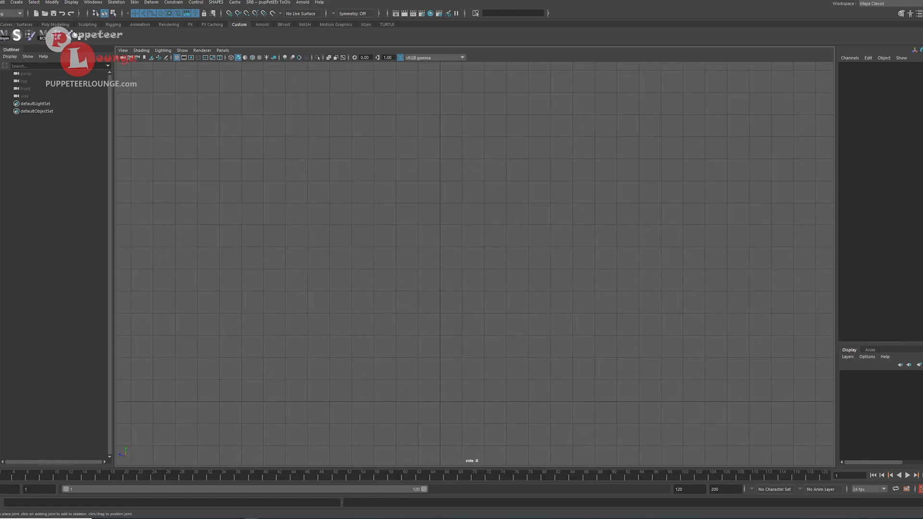
Activate the Create Joints tool and review its orientation and bone radius settings.
left_click(116, 3)
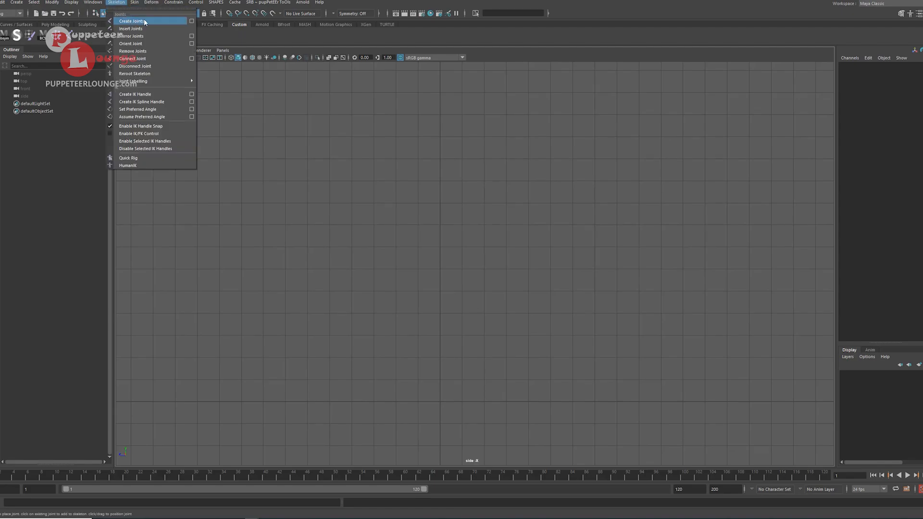
left_click(191, 22)
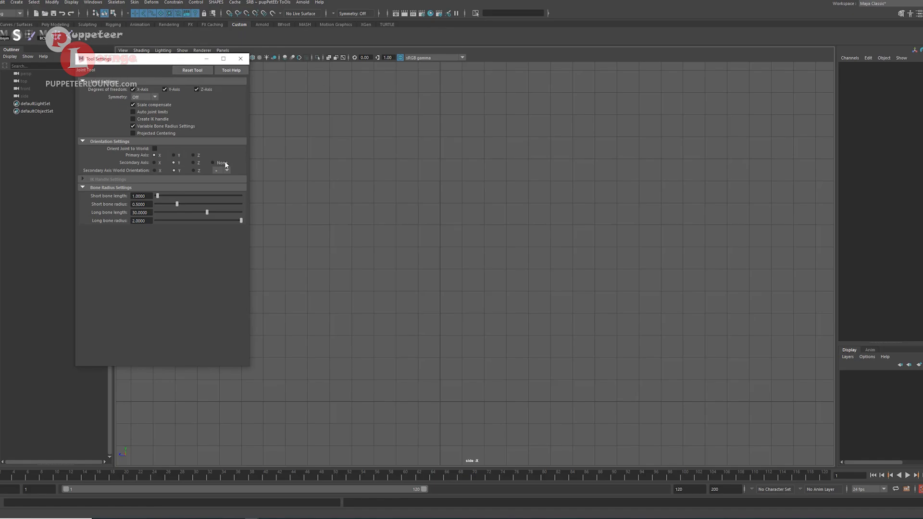
left_click(240, 58)
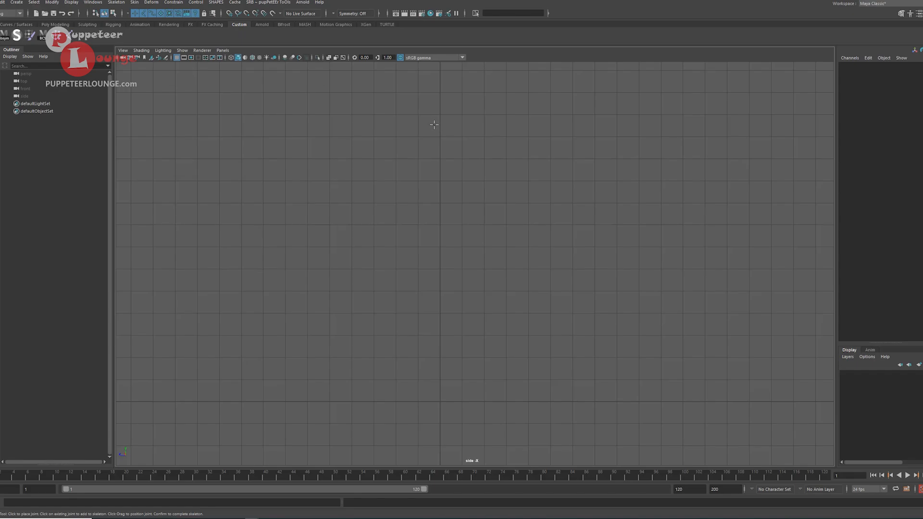
Draw a grid-snapped leg chain of four joints: hip at Y 12, knee at Y 6 and Z 2, ankle at the origin, toe at Z 3.
left_click(398, 132)
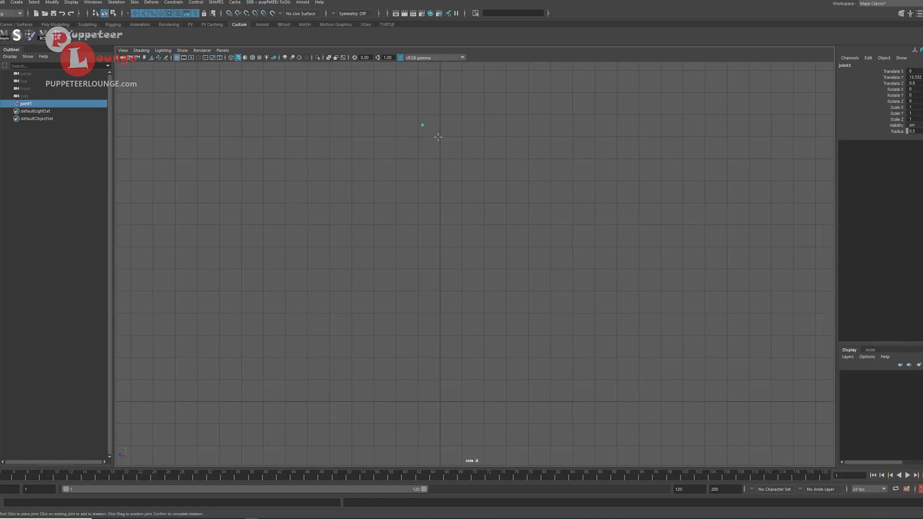
key("ctrl+z")
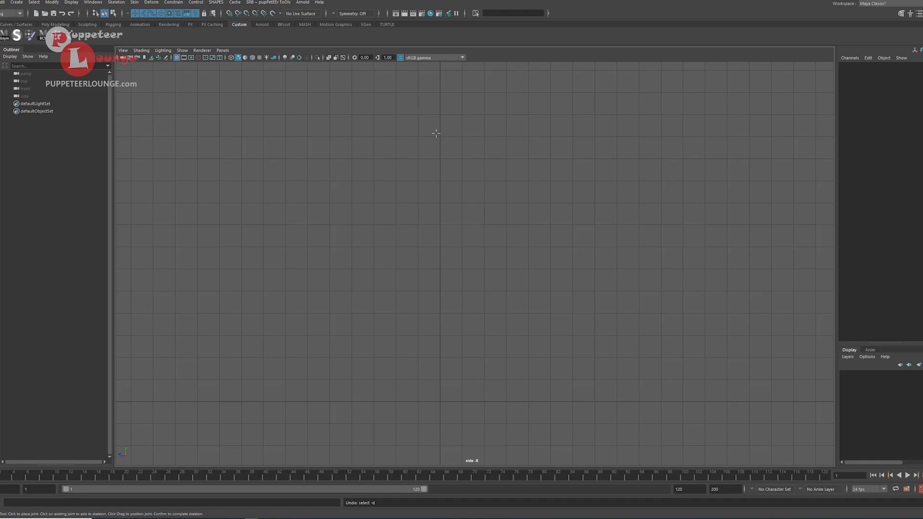
key("x")
left_click(439, 138)
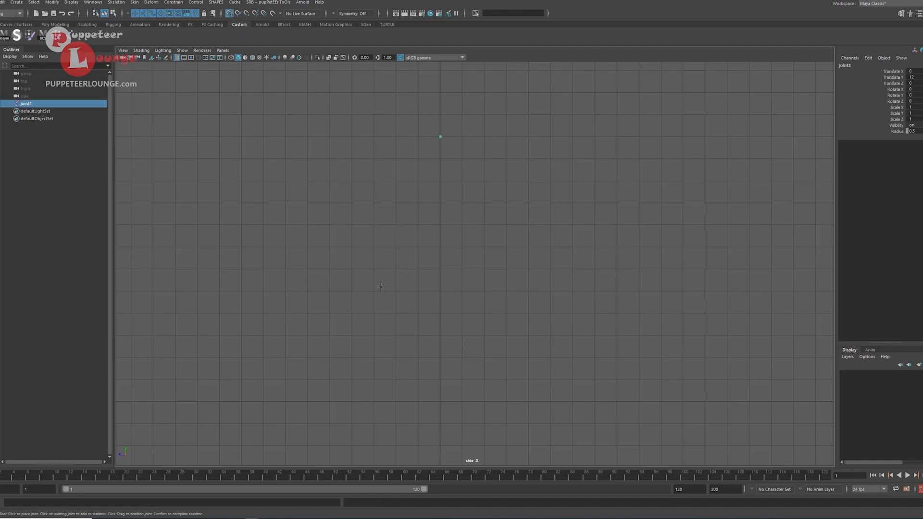
left_click(395, 271)
left_click(440, 401)
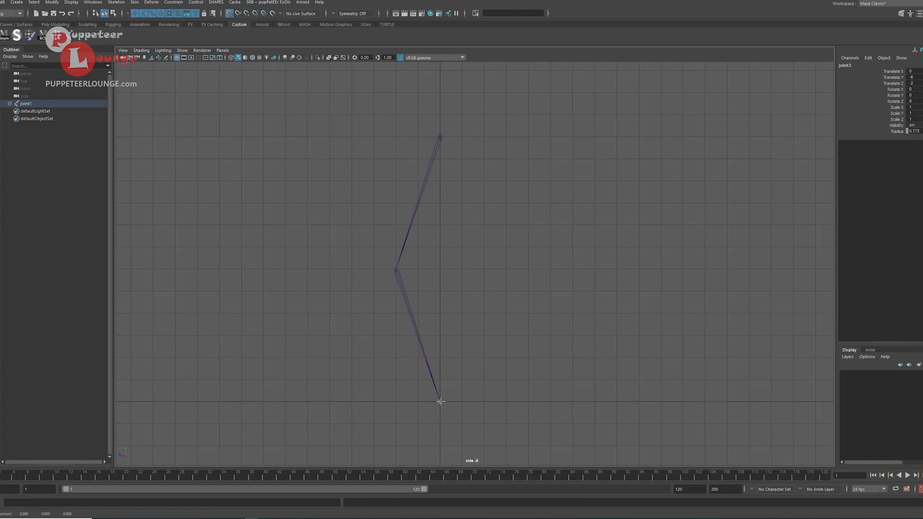
key("Return")
left_click(375, 402)
key("Return")
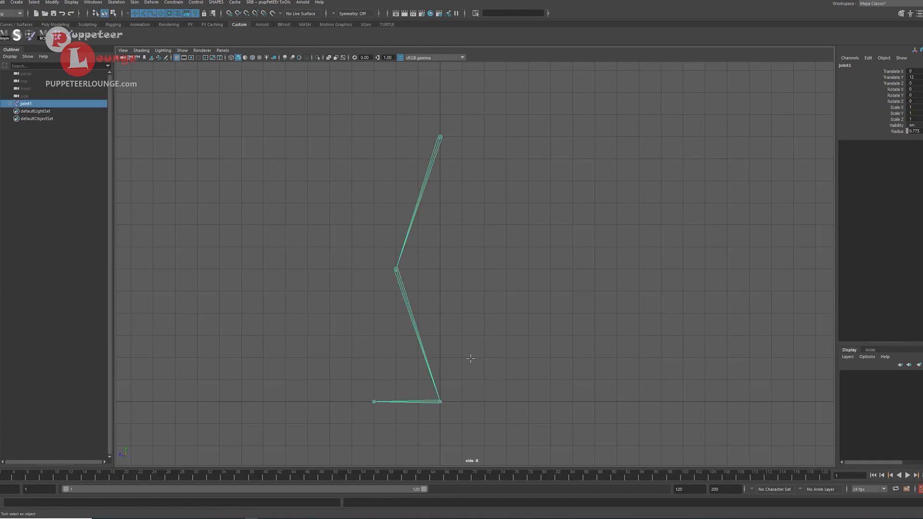
Select the upper leg bone, then the lower leg bone, to examine how the joints form the chain.
middle_click_drag(431, 288, 436, 250, "alt")
mouse_move(436, 249)
right_mouse_down("alt")
mouse_move(423, 251)
mouse_move(435, 260)
right_mouse_up("alt")
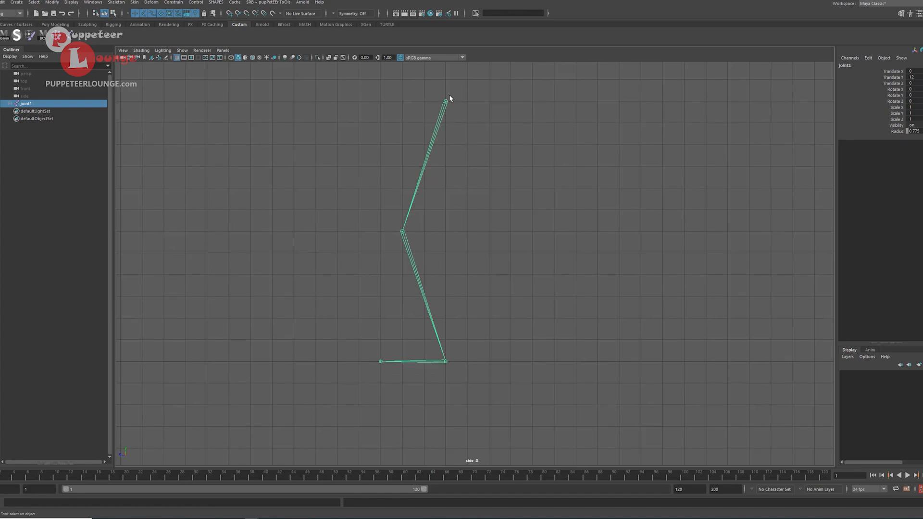
left_click_drag(408, 152, 444, 170)
left_click_drag(422, 247, 396, 289)
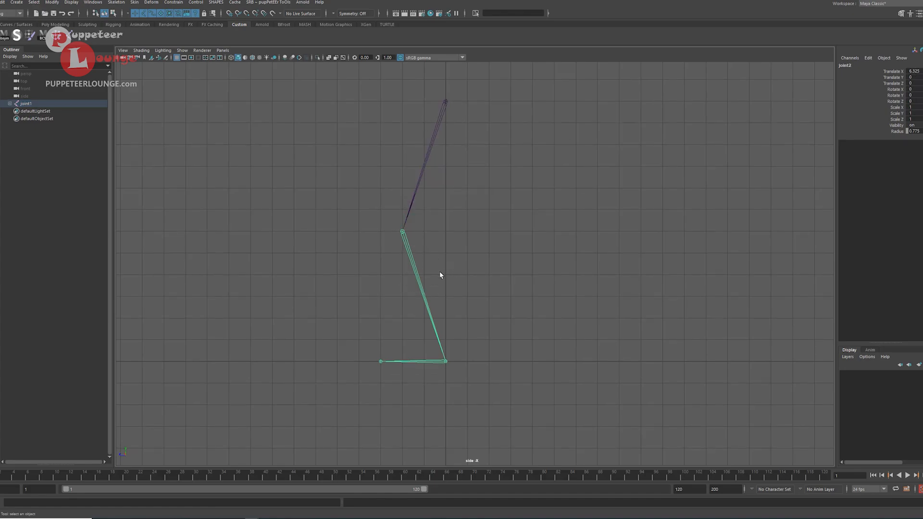
Draw a freehand curling chain of 13 joints in the empty area beside the leg.
key("y")
left_click(503, 290)
left_click(529, 216)
left_click(607, 222)
left_click(613, 276)
left_click(567, 322)
left_click(533, 323)
left_click(534, 343)
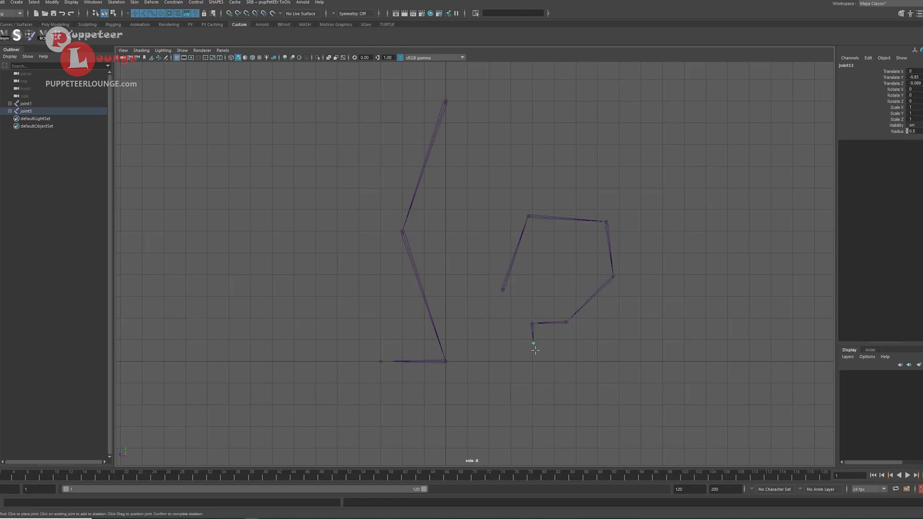
left_click(572, 388)
left_click(641, 397)
left_click(679, 351)
left_click(662, 309)
left_click(644, 299)
left_click(631, 303)
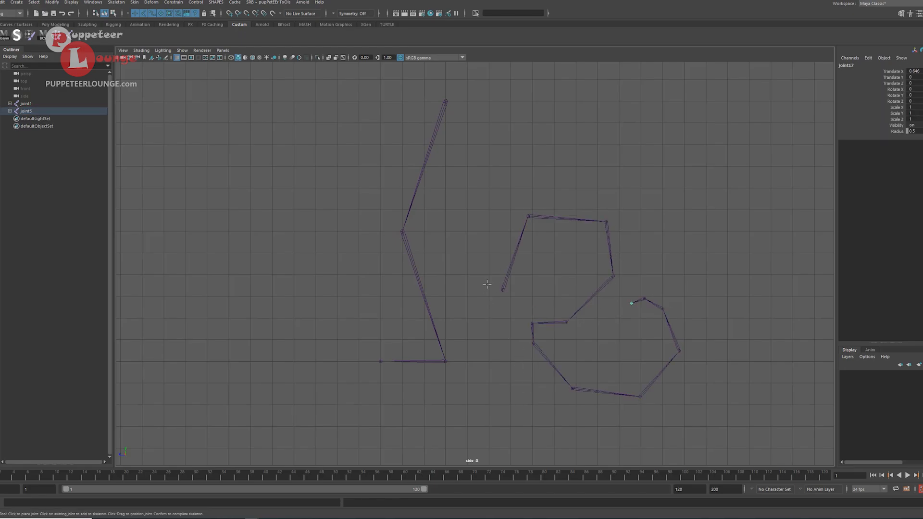
Delete the freehand curling joint chain beside the leg.
key("q")
left_click_drag(495, 267, 535, 292)
key("Delete")
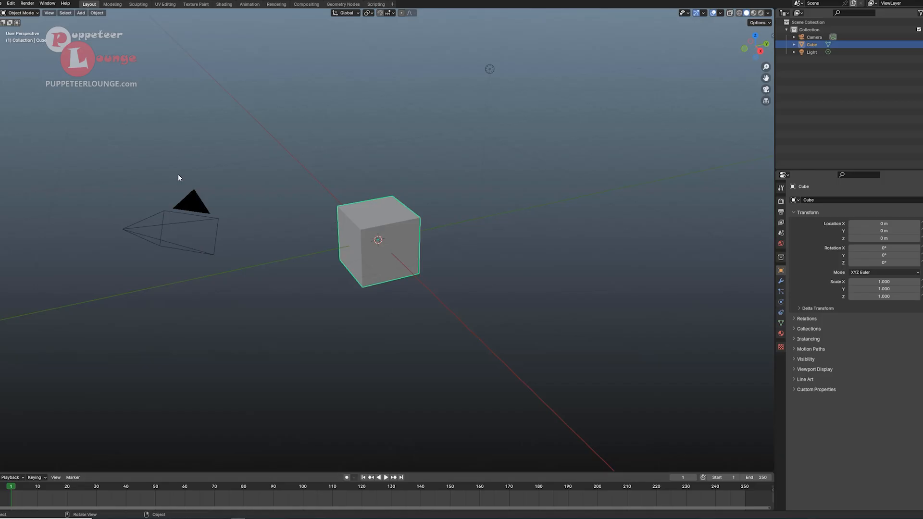
Switch to Blender, delete the default camera, cube and light, and view the scene from the right.
left_click_drag(140, 151, 598, 380)
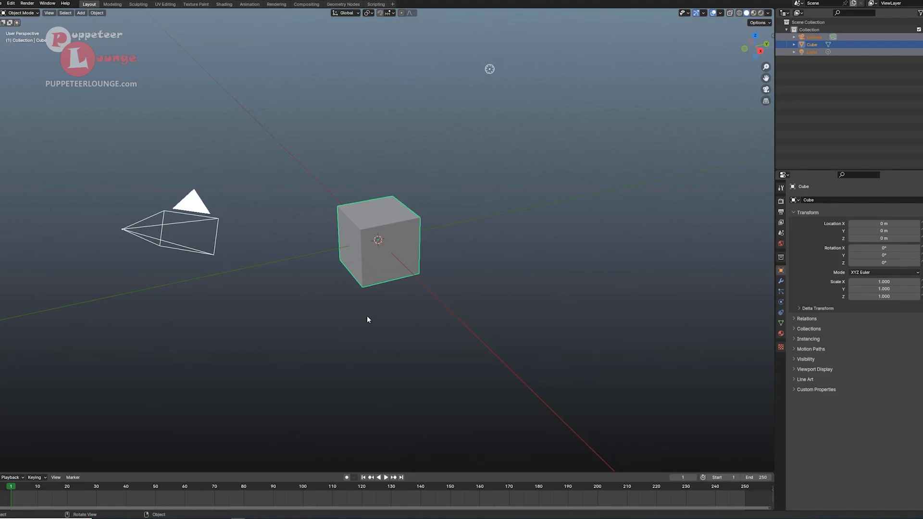
key("Delete")
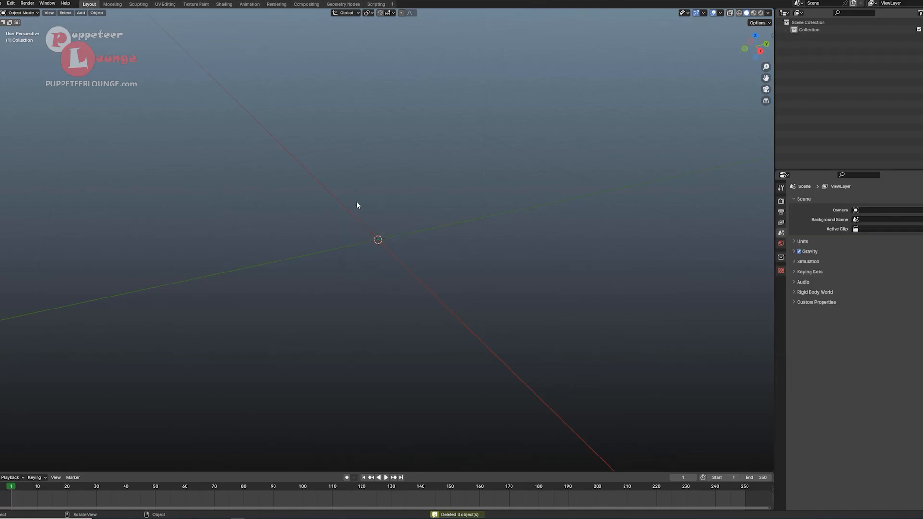
left_click(760, 51)
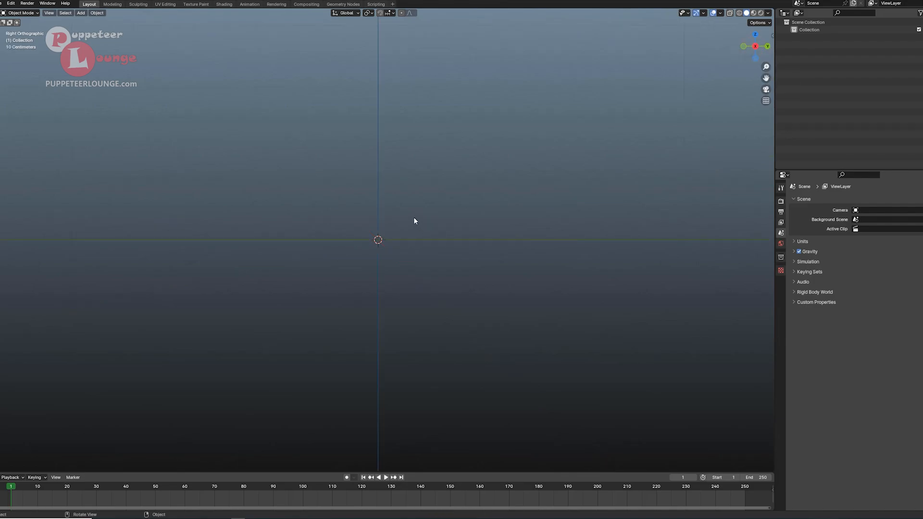
middle_click_drag(410, 212, 381, 328, "shift")
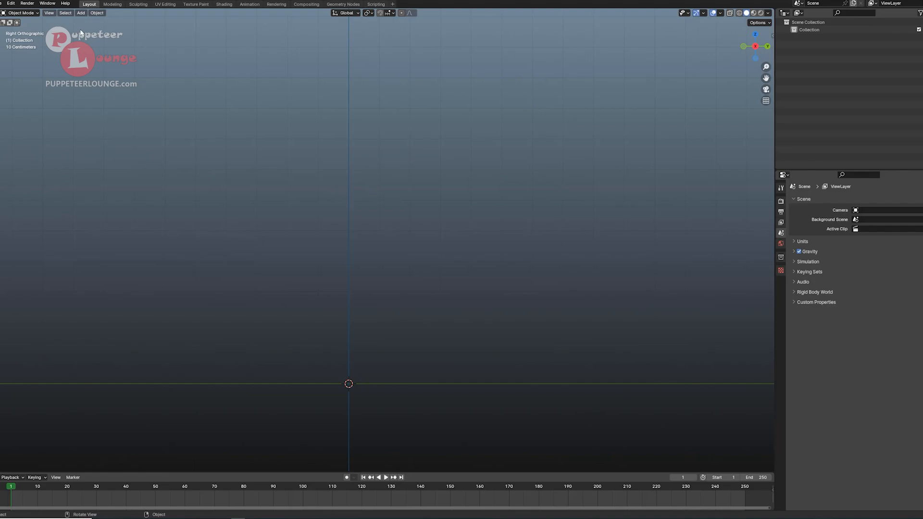
Add an armature at the world origin.
left_click(80, 13)
key("shift+a")
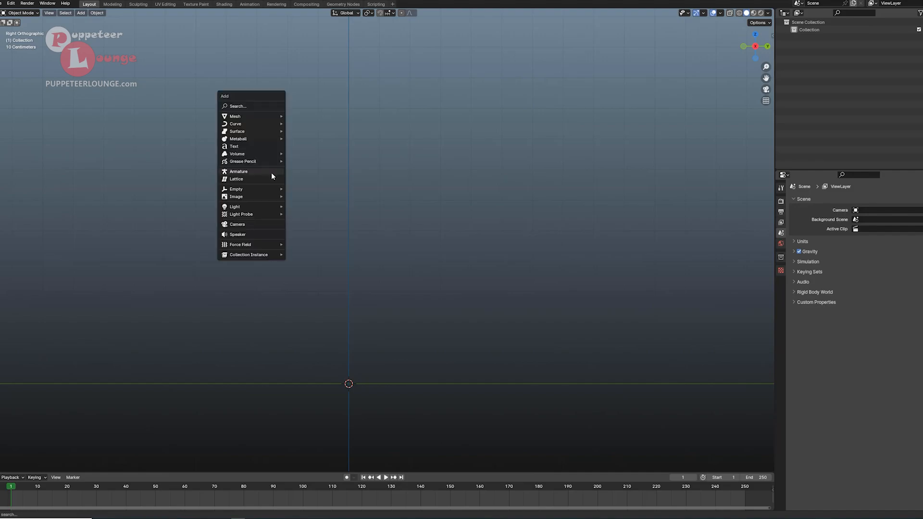
left_click(240, 172)
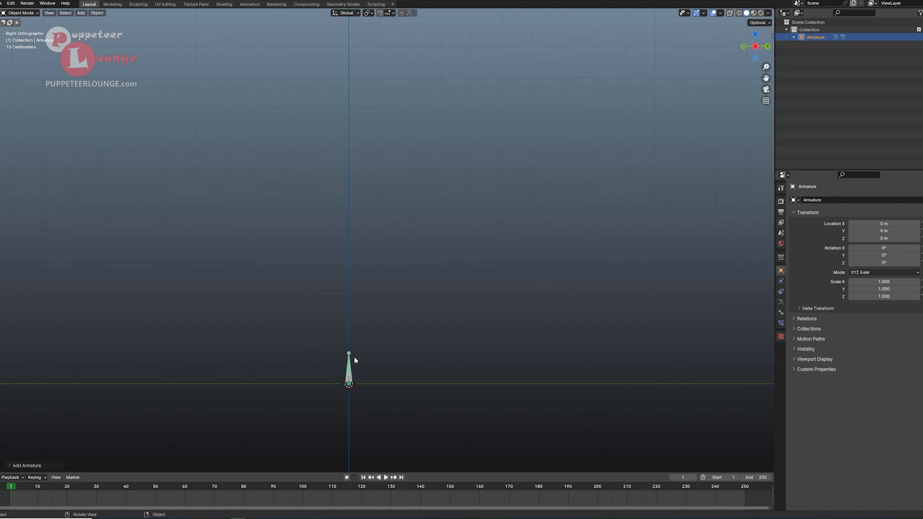
Put the armature into Edit Mode.
left_click(20, 13)
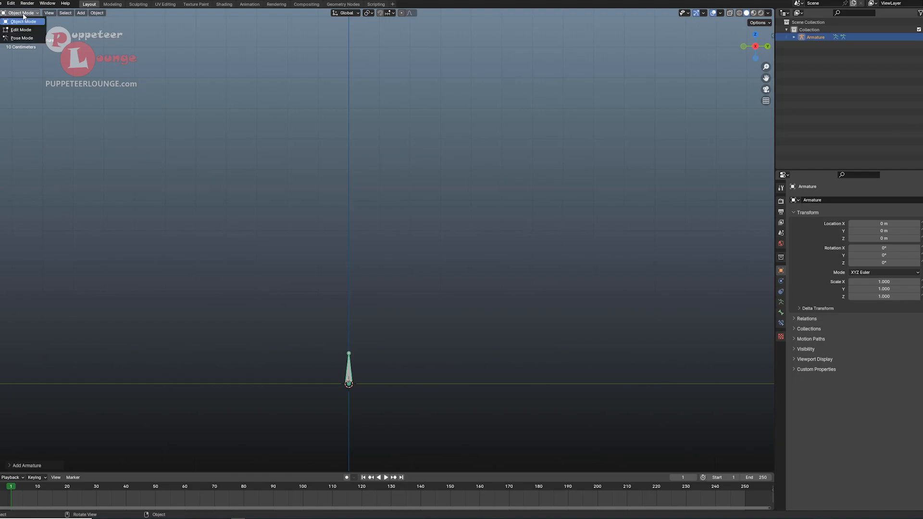
left_click(20, 13)
left_click(21, 29)
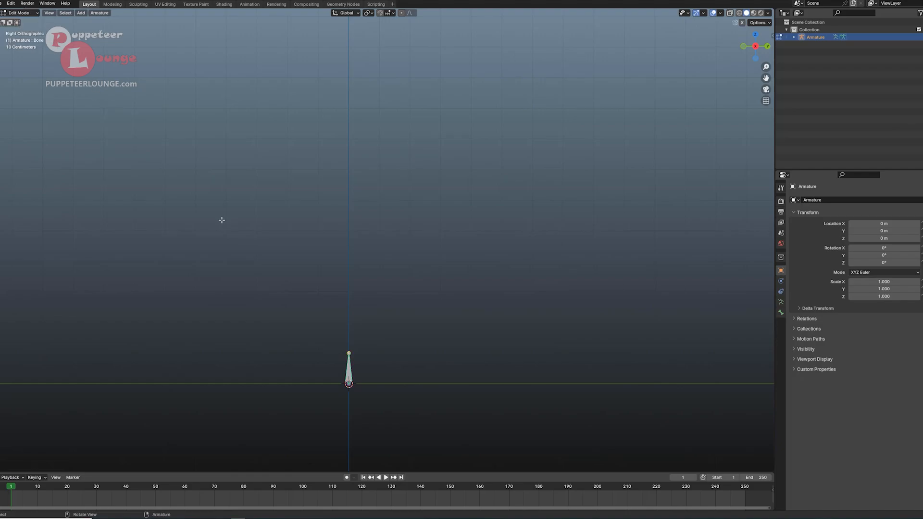
left_click(24, 14)
left_click(21, 21)
left_click(22, 16)
left_click(21, 30)
Extrude four connected bones in a curling chain from the tip of the armature's first bone.
middle_click_drag(359, 353, 348, 363, "shift")
middle_click_drag(356, 404, 421, 180, "shift")
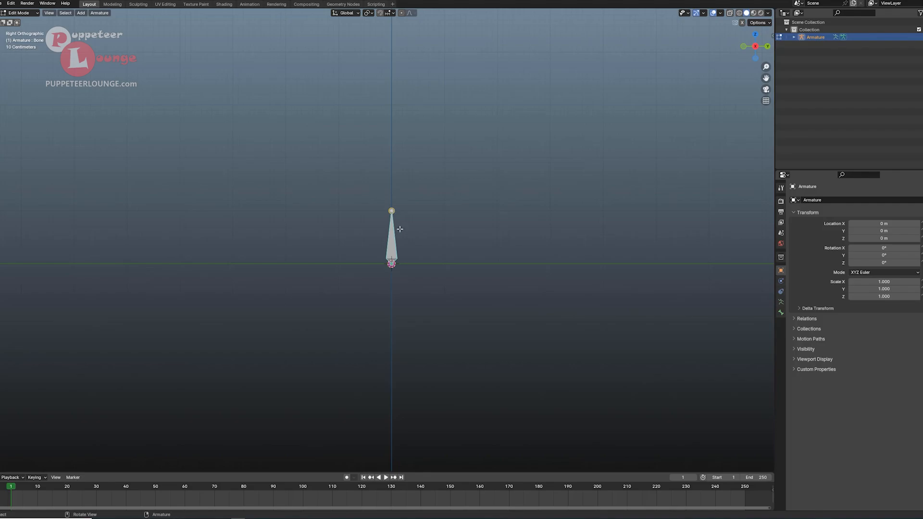
key("e")
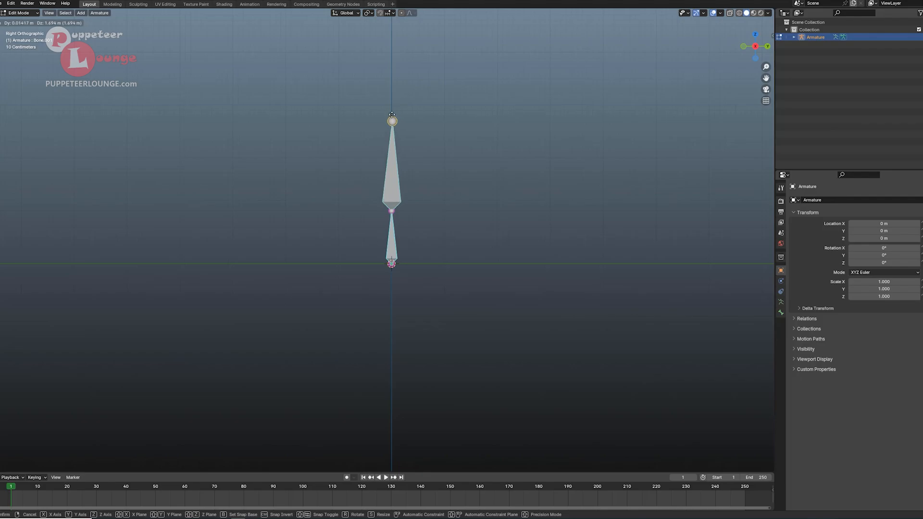
left_click(412, 145)
key("e")
left_click(509, 123)
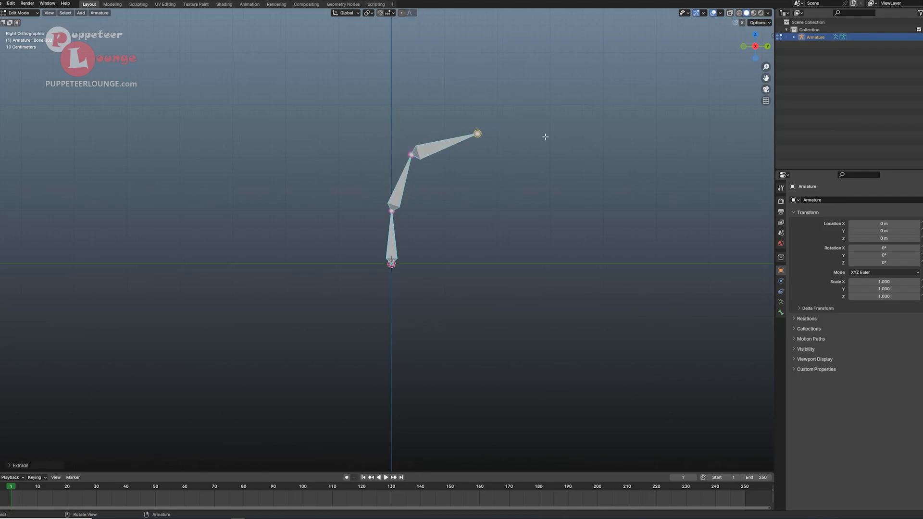
key("e")
left_click(596, 205)
key("e")
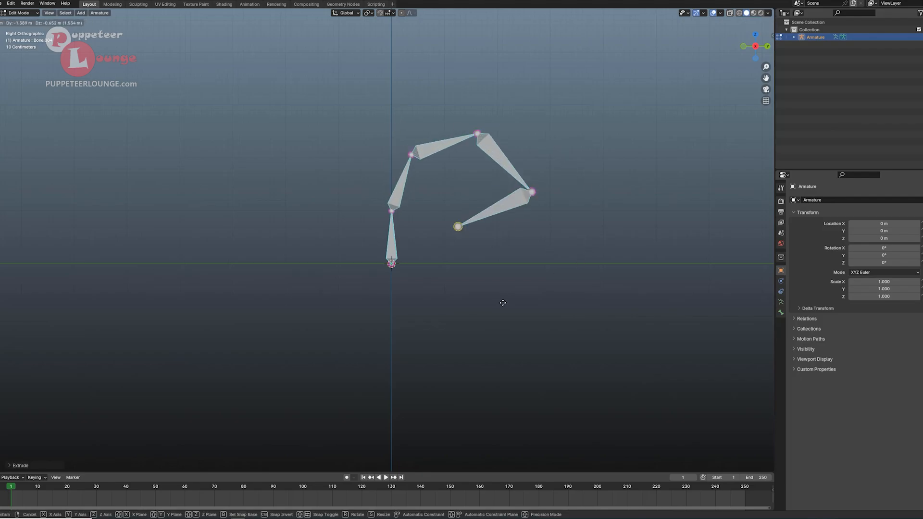
left_click(509, 306)
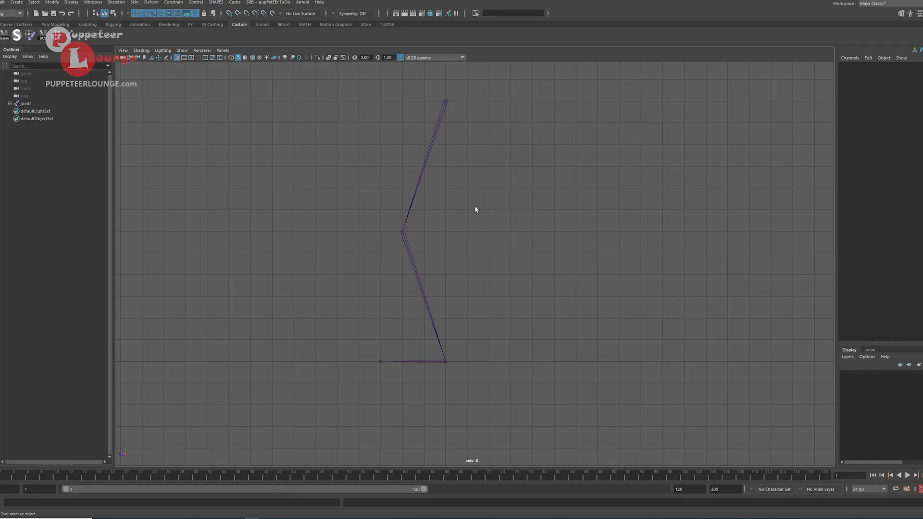
Switch to Maya and draw a freehand wavy chain of 11 joints beside the leg.
middle_click_drag(502, 193, 439, 218, "alt")
key("g")
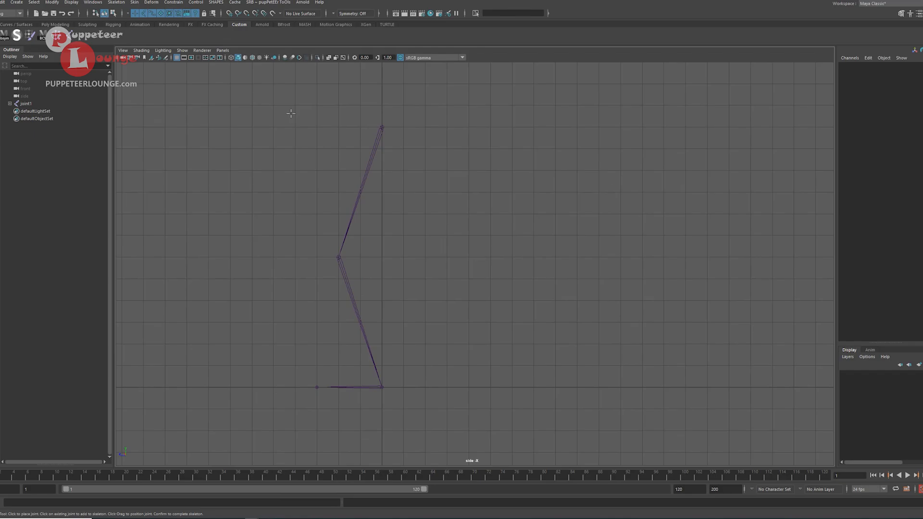
left_click(113, 6)
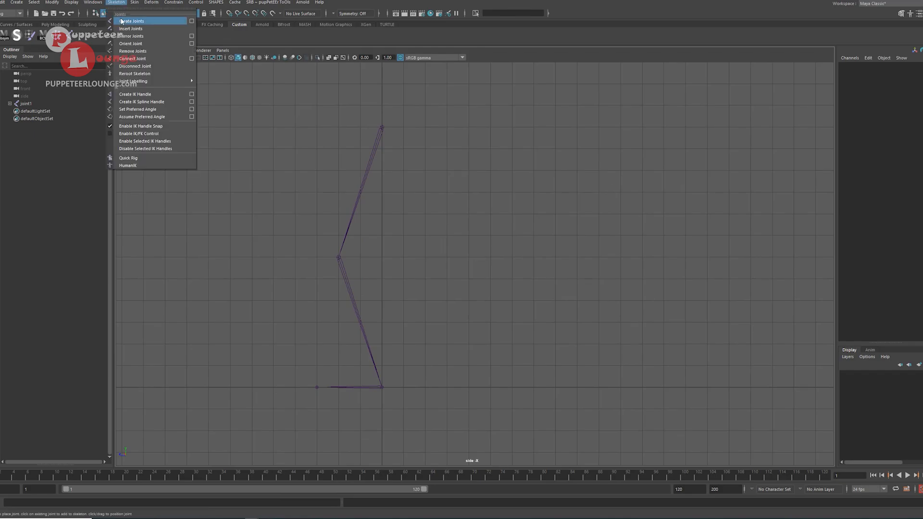
left_click(130, 20)
left_click(707, 246)
left_click(656, 220)
left_click(624, 234)
left_click(612, 262)
left_click(607, 297)
left_click(583, 294)
left_click(558, 260)
left_click(554, 225)
left_click(564, 192)
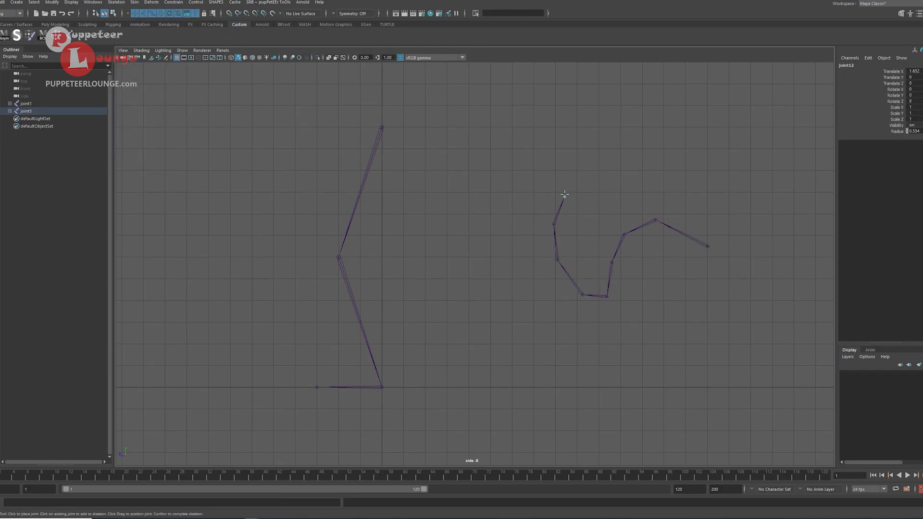
left_click(550, 178)
left_click(518, 185)
key("Return")
Expand the full hierarchy of the wavy joint chain and delete the chain.
left_click(10, 112, "shift")
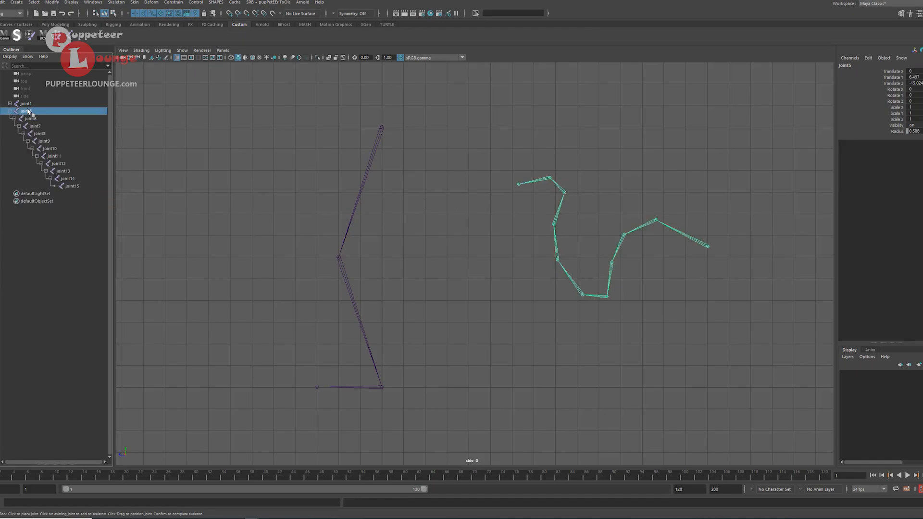
key("Delete")
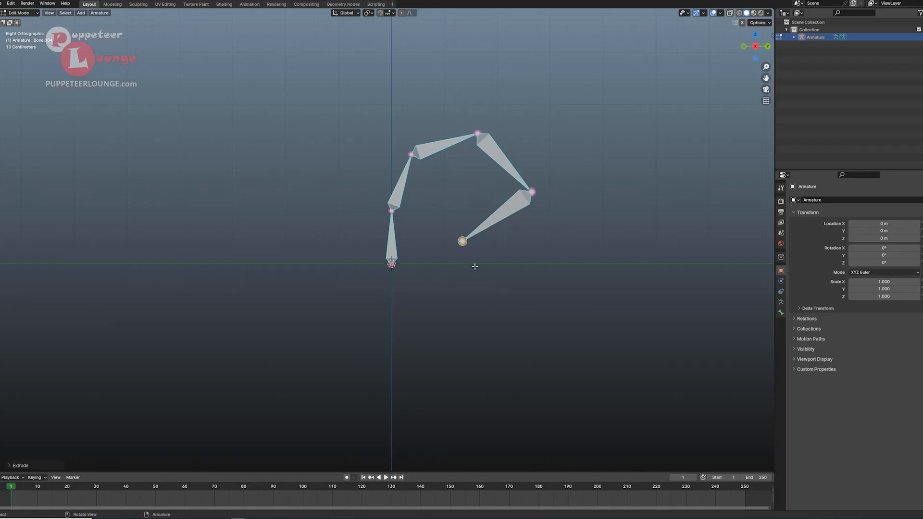
Extrude three more connected bones from the tip of the curling armature chain.
key("e")
left_click(491, 279)
key("e")
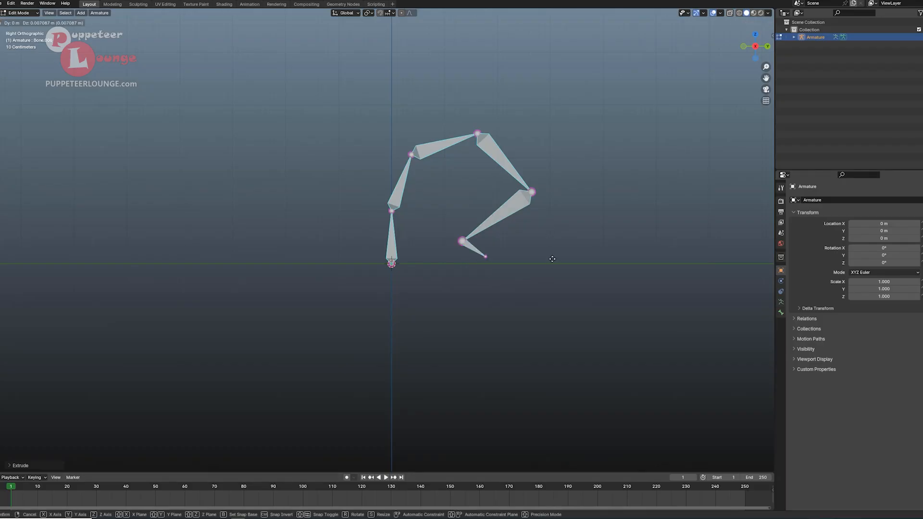
left_click(592, 236)
key("e")
left_click(628, 250)
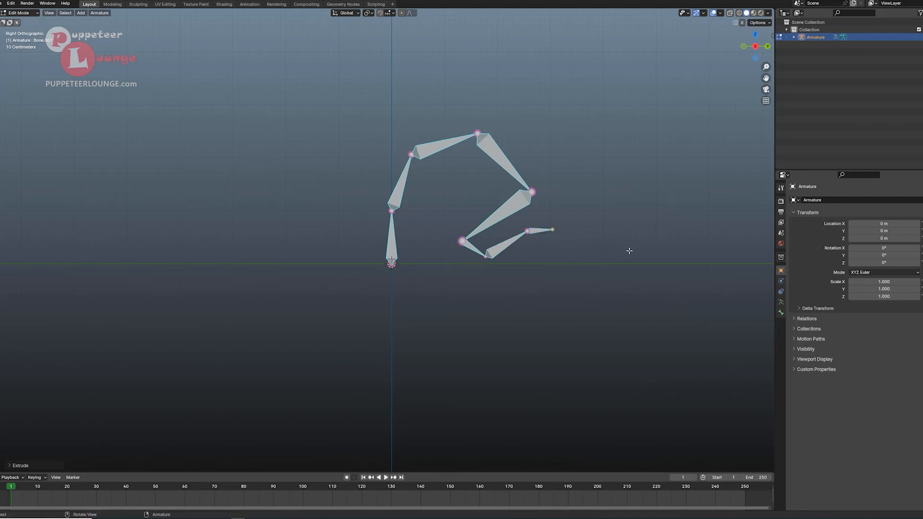
key("q")
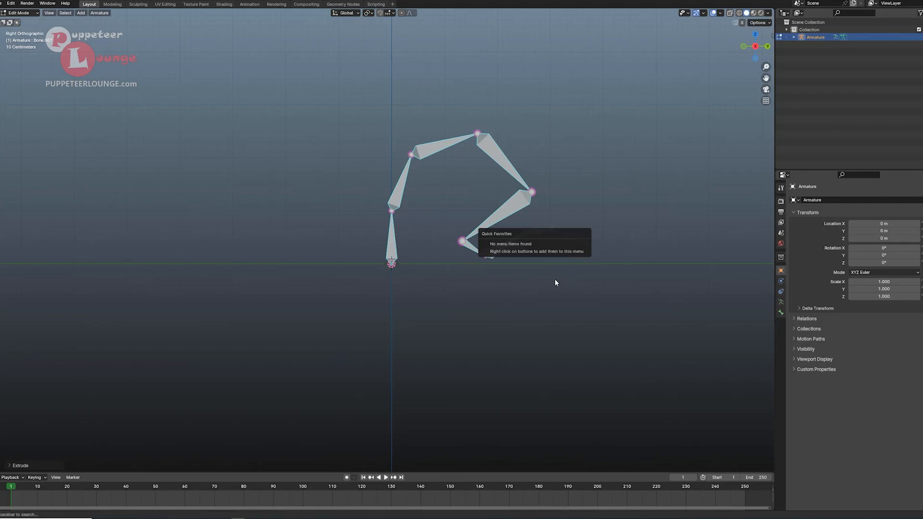
left_click(423, 229)
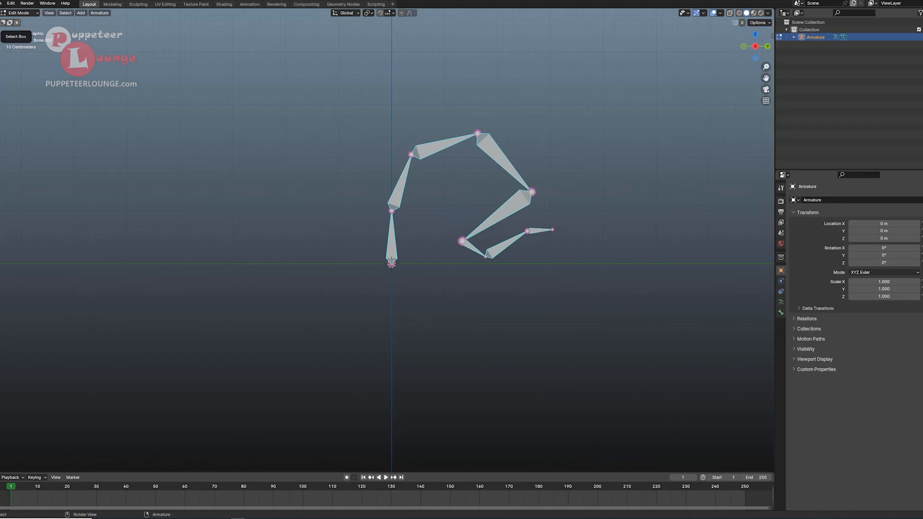
Delete the curling armature and add a new single-bone armature at the origin.
left_click(809, 30)
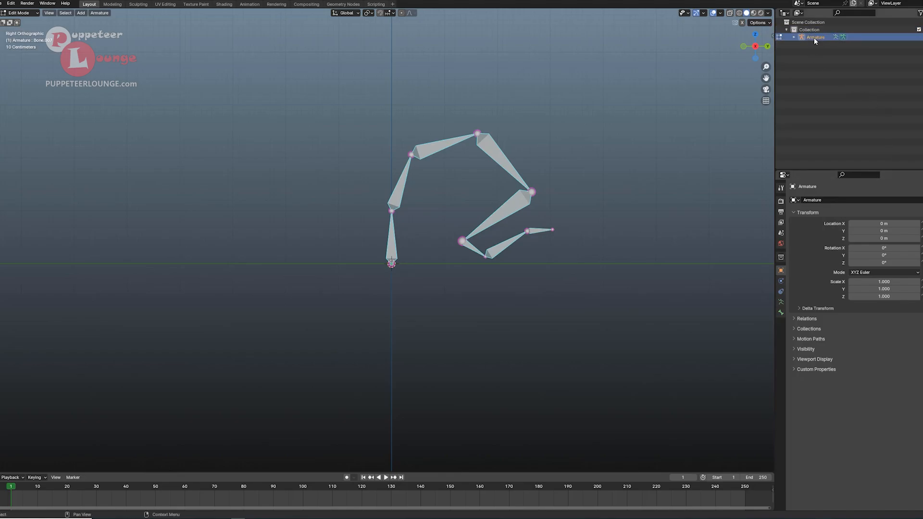
key("x")
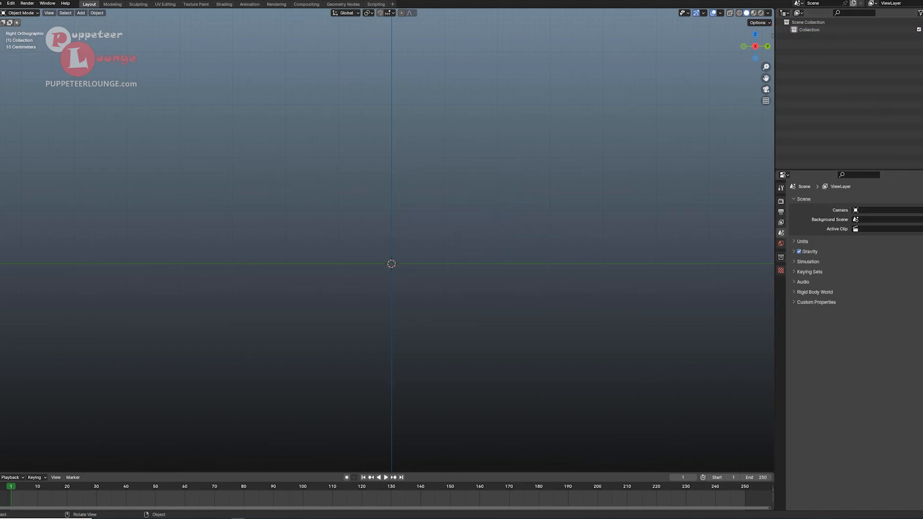
key("shift+a")
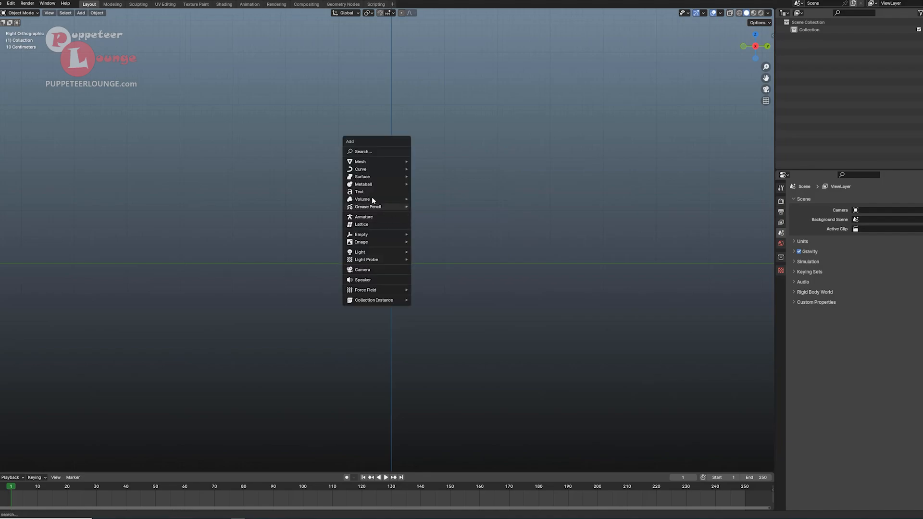
mouse_move(377, 208)
left_click(435, 206)
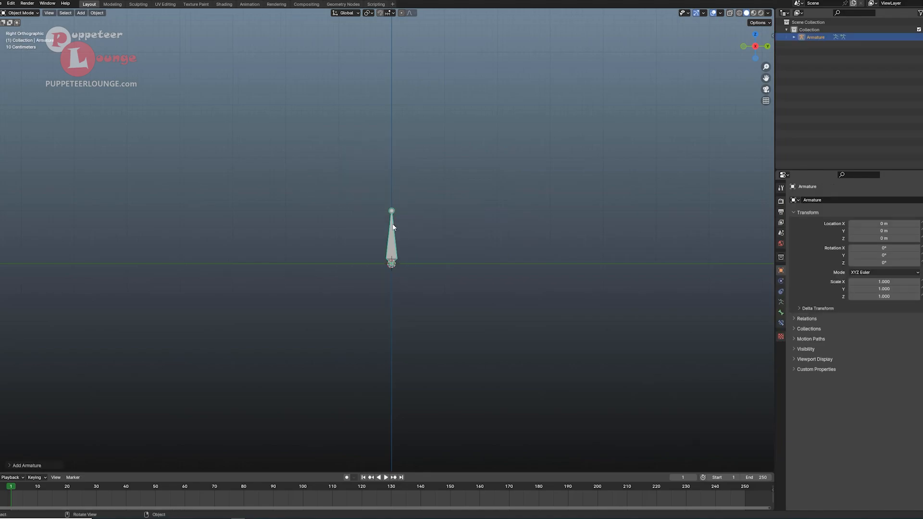
Put the new armature into Edit Mode and raise the bone's tip along Z to about double its length.
left_click(20, 13)
left_click(14, 29)
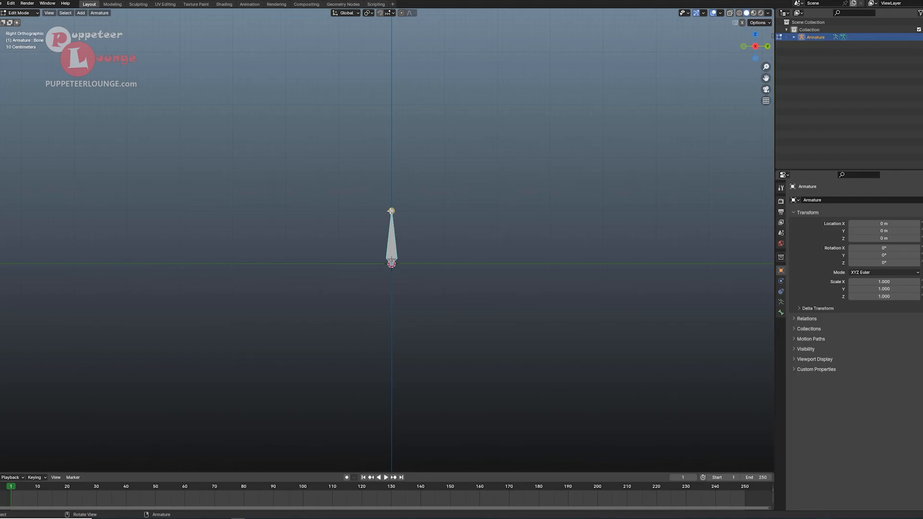
left_click_drag(391, 211, 388, 158)
key("z")
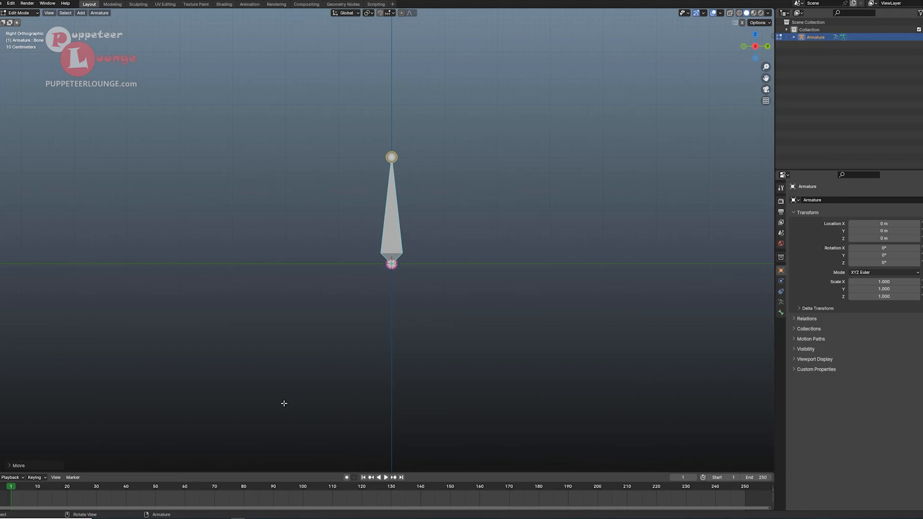
Switch to Maya, select the leg joints one after another from hip to foot to examine the chain's direction, and return to Blender.
left_click(292, 490)
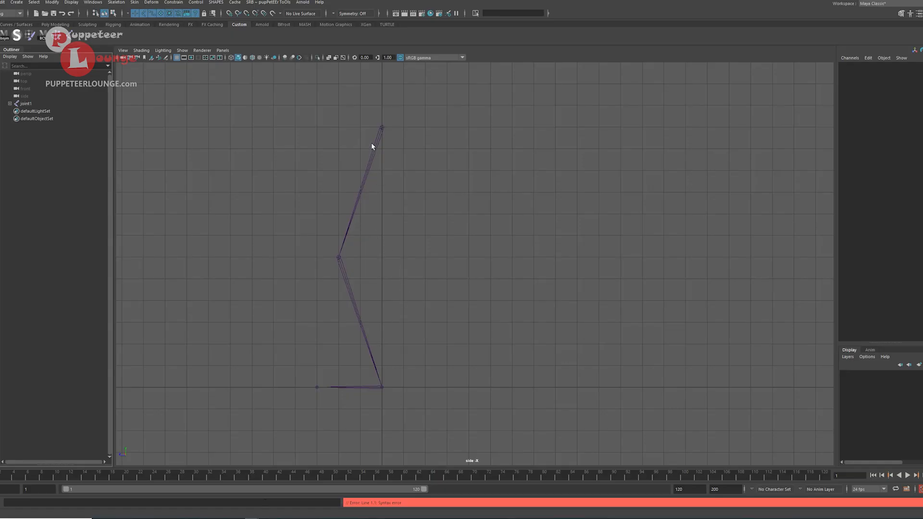
left_click_drag(345, 138, 381, 168)
left_click_drag(387, 303, 336, 327)
key("Down")
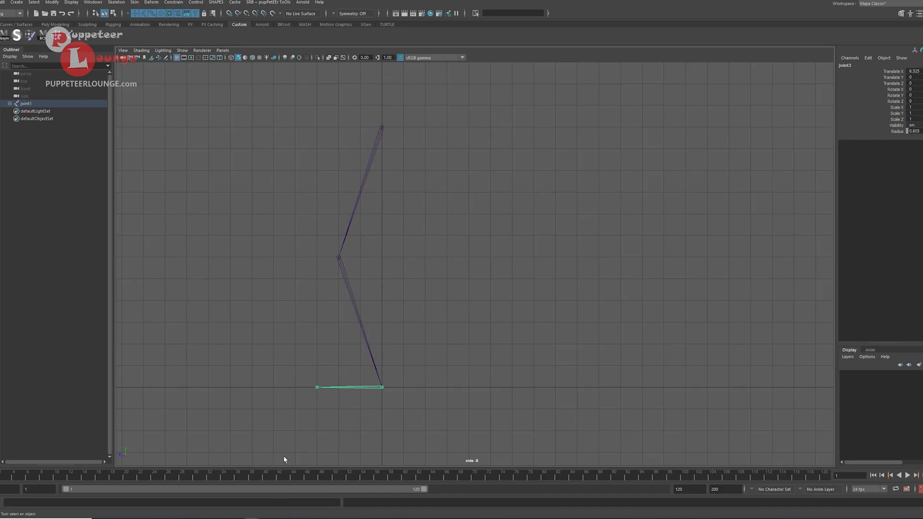
left_click(238, 517)
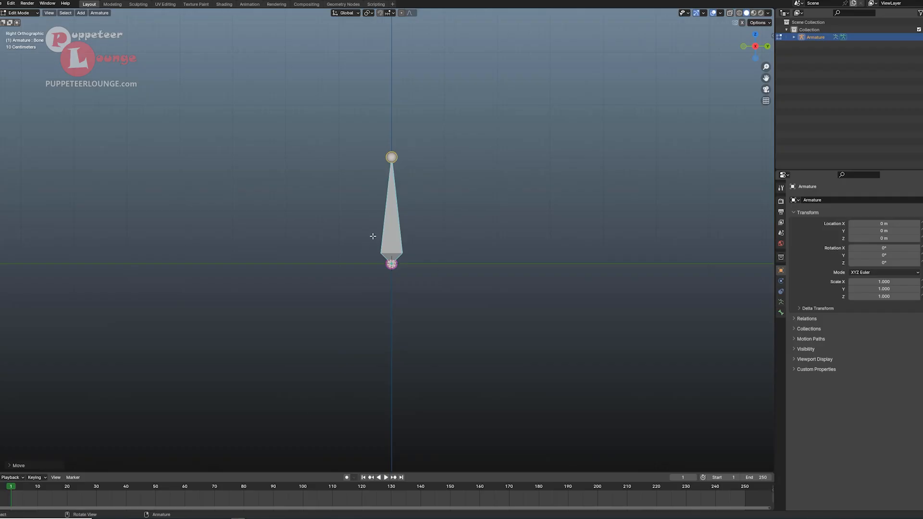
Switch the selected bone's direction so that it runs from the upper joint down to the origin.
scroll(373, 236, "up", 2)
left_click(413, 238)
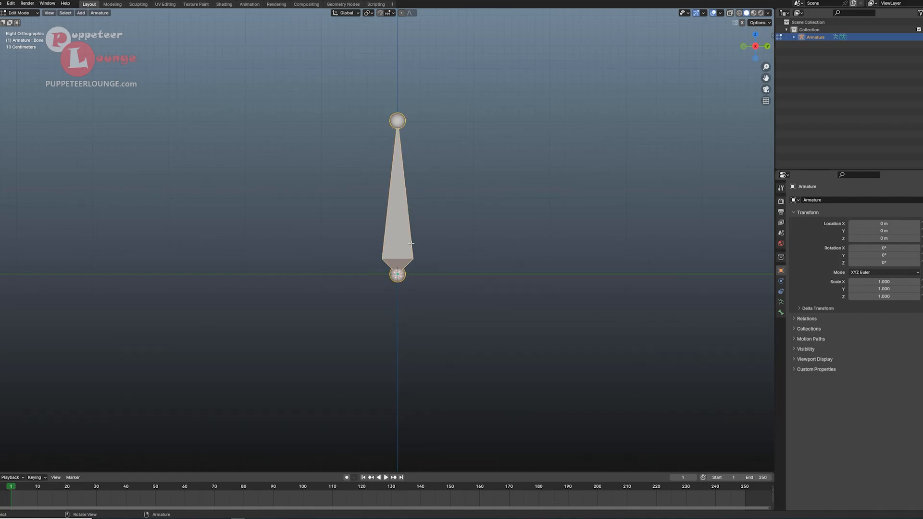
key("alt+f")
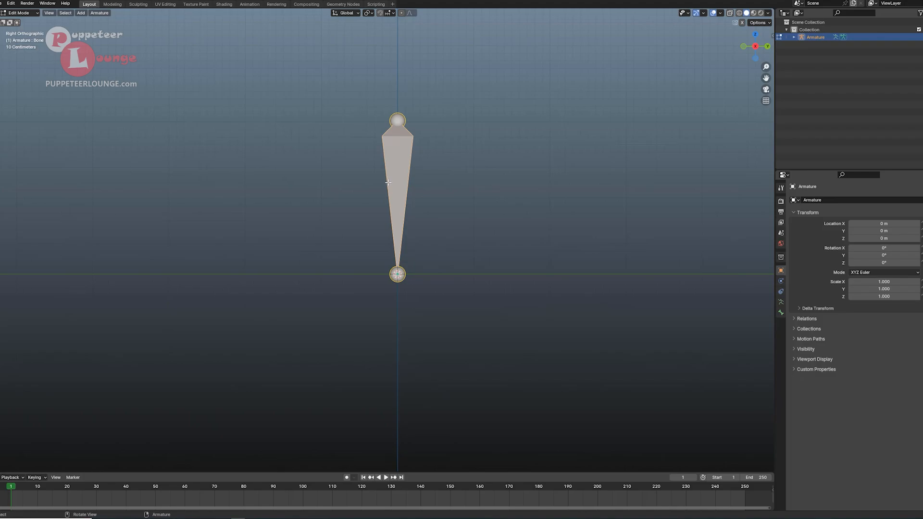
key("alt+f")
key("alt+f")
key("alt+f")
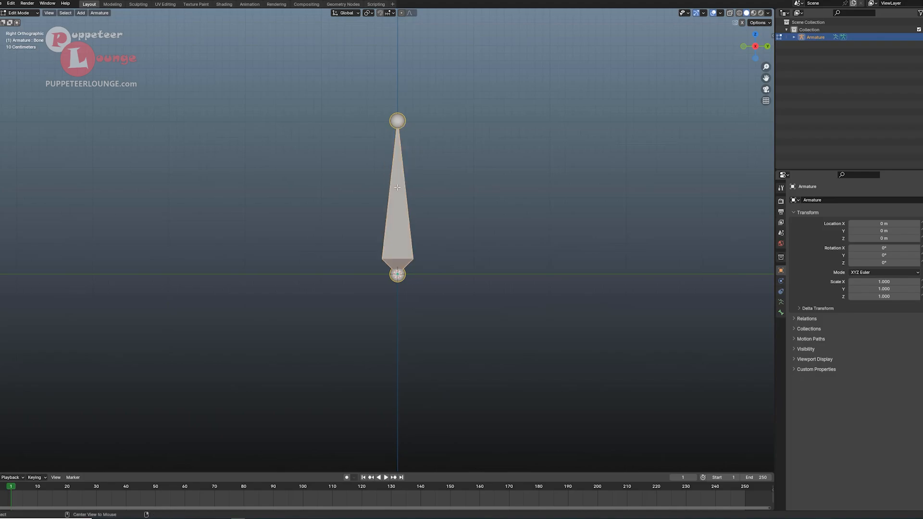
key("alt+f")
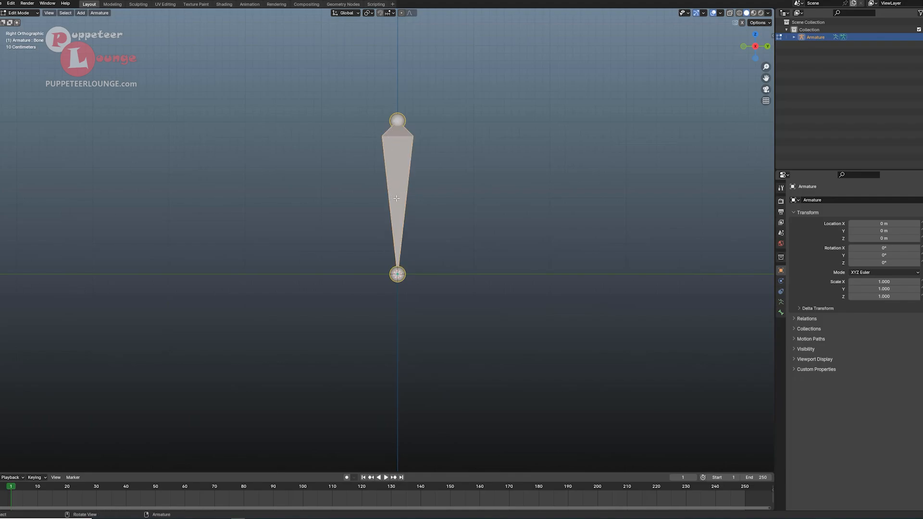
Try extruding a bone diagonally downward from the joint at the origin, and undo the extrusion.
left_click(397, 283)
key("e")
left_click(358, 404)
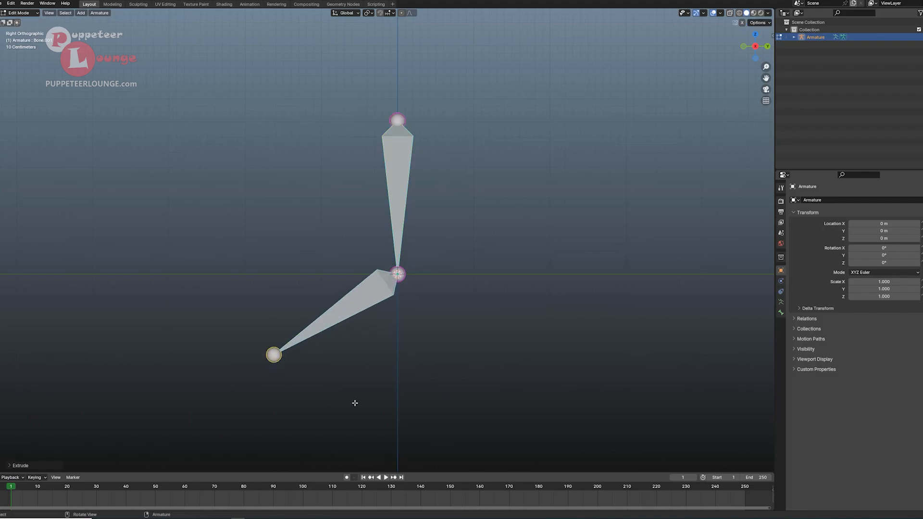
key("ctrl+z")
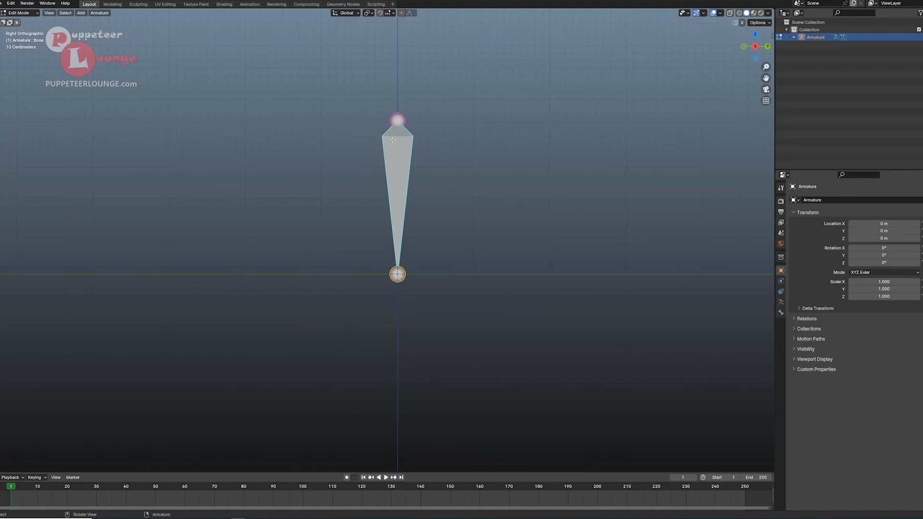
Try subdividing the vertical bone with the number of cuts set to 2, and undo the subdivision.
left_click(405, 158)
right_click(402, 156)
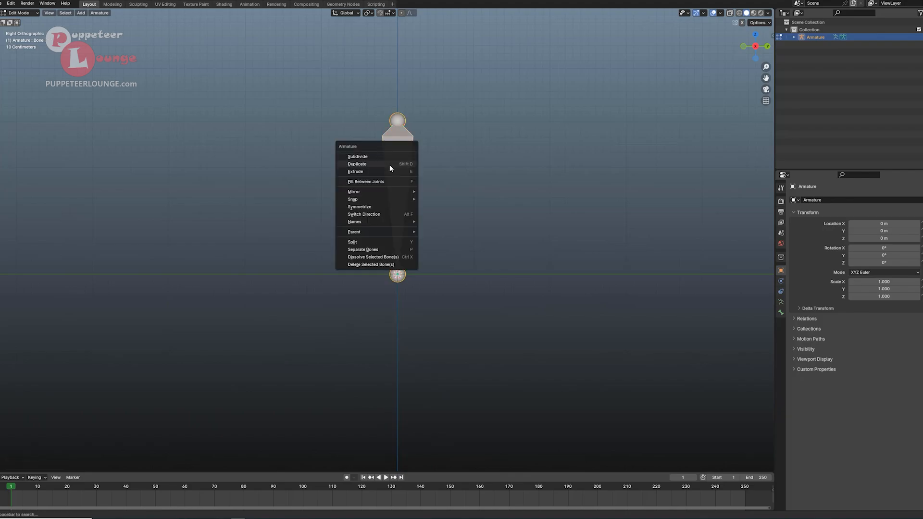
left_click(365, 159)
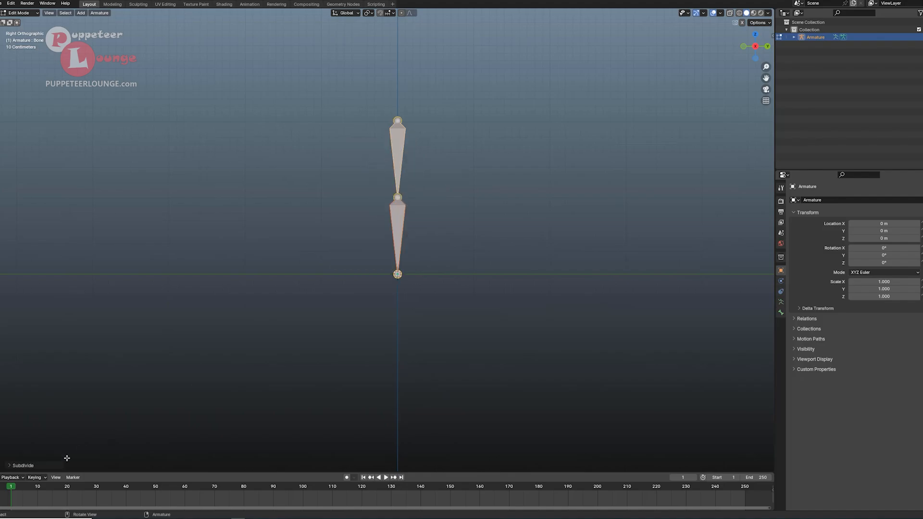
left_click(32, 466)
mouse_move(78, 464)
left_mouse_down()
mouse_move(98, 464)
mouse_move(81, 463)
left_mouse_up()
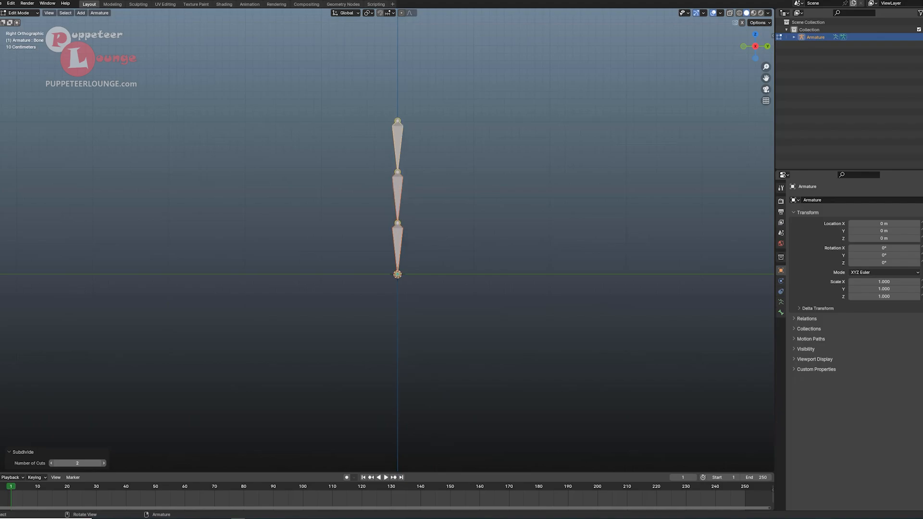
key("ctrl+z")
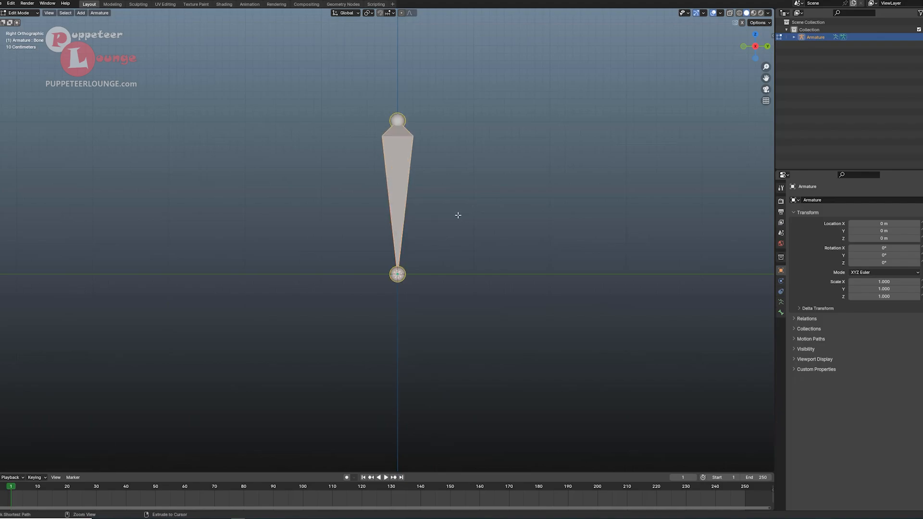
Subdivide the vertical bone into two and move the middle knee joint about -0.24 m along Y.
right_click(396, 183)
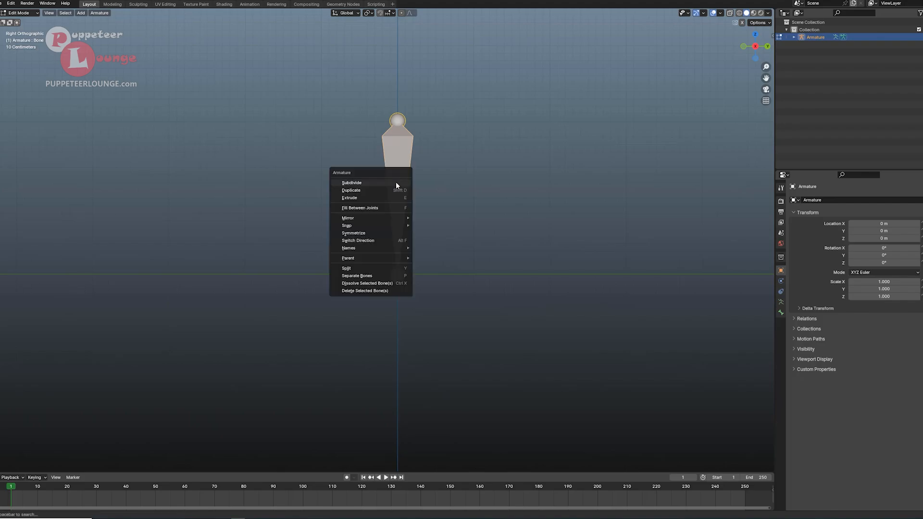
left_click(357, 184)
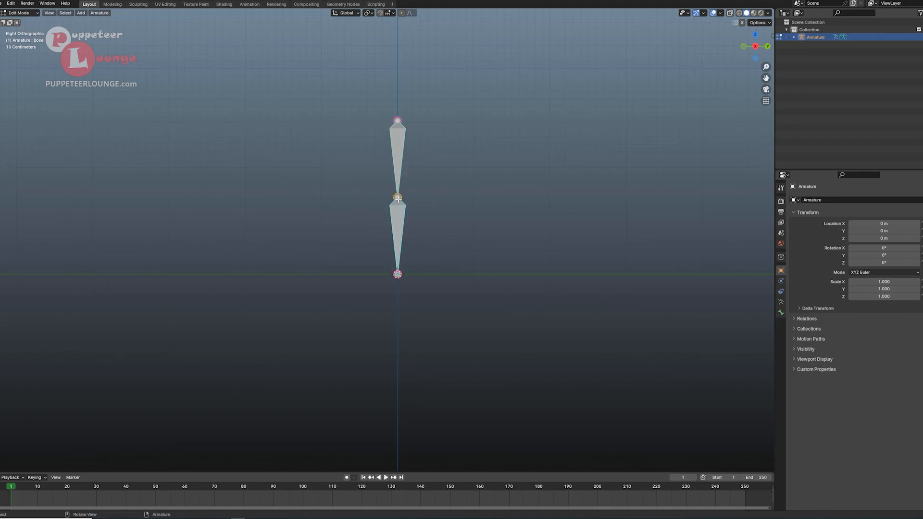
key("g")
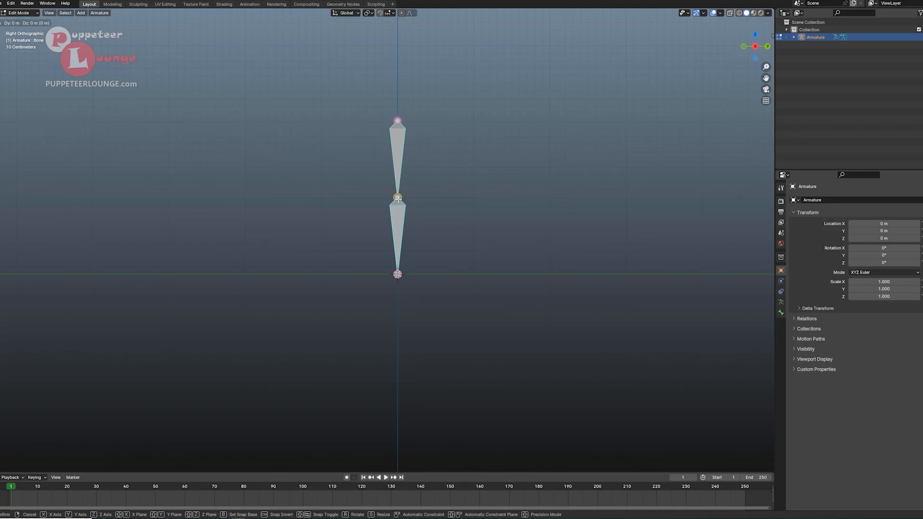
key("y")
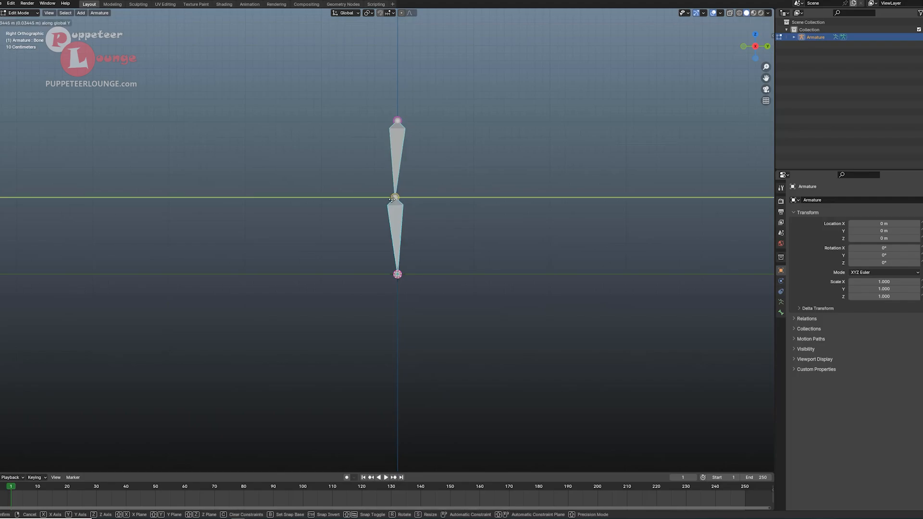
left_click(380, 200)
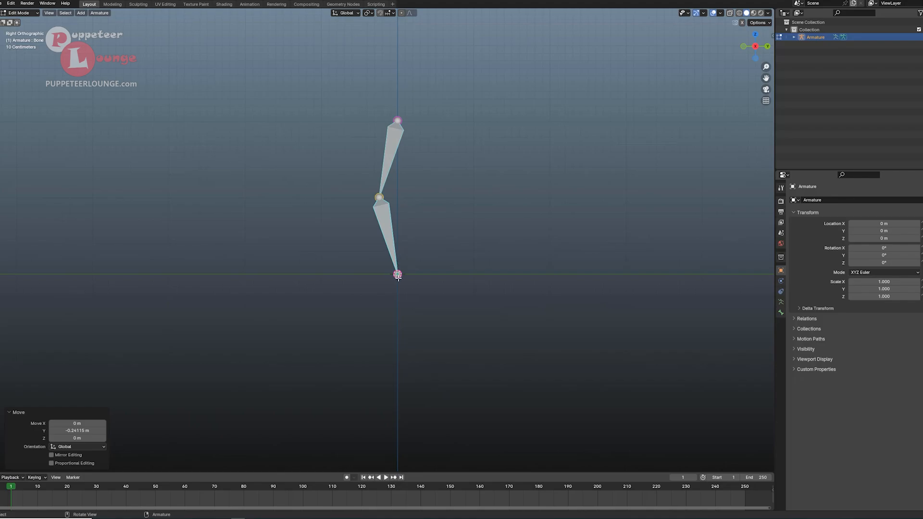
Extrude a foot bone about -0.61 m along Y from the ankle joint at the origin.
left_click(397, 274)
key("e")
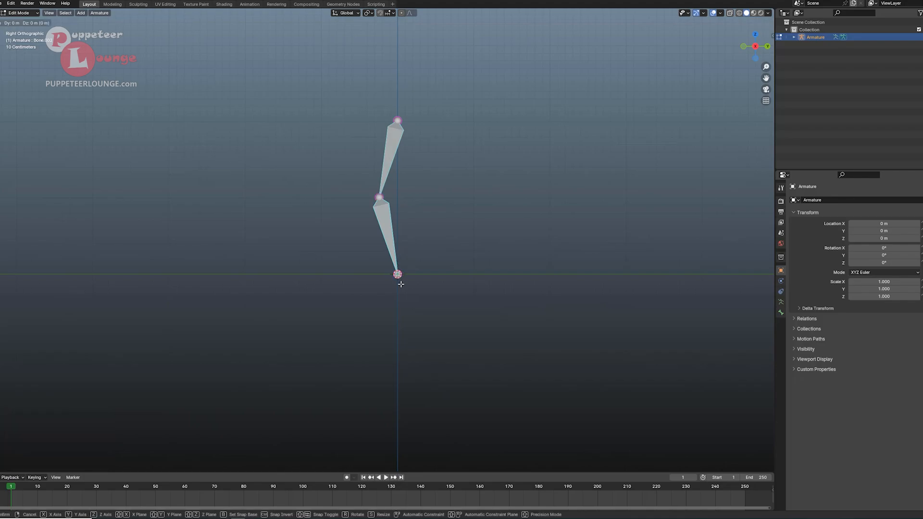
key("y")
left_click(355, 278)
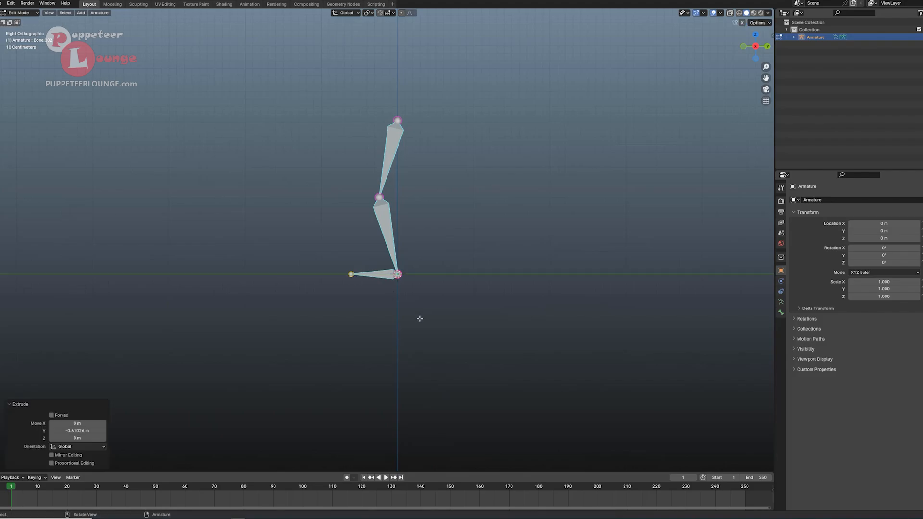
Activate the Select Box tool and return the armature to Object Mode.
key("q")
left_click(1, 40)
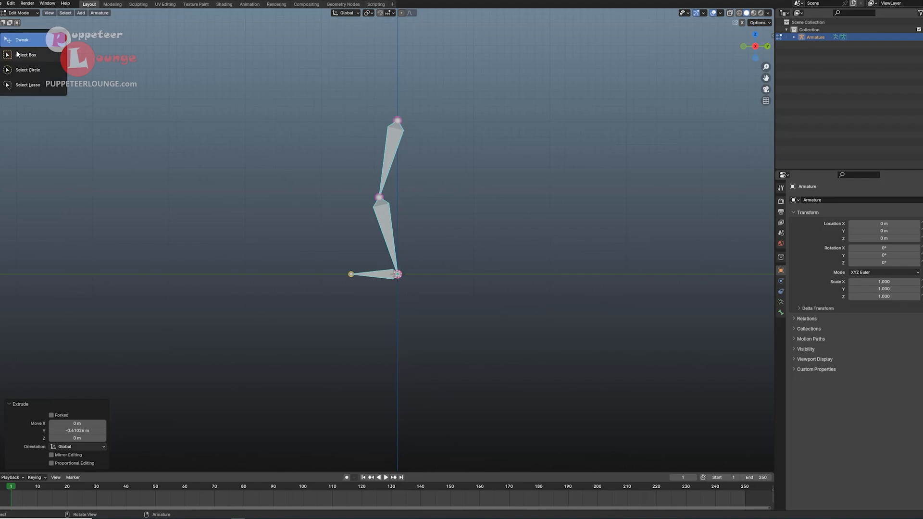
left_click(18, 55)
key("Tab")
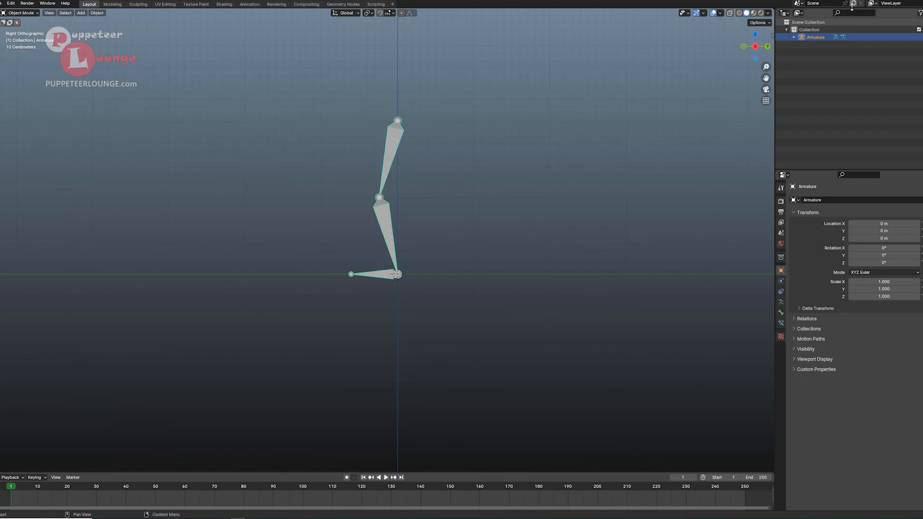
Expand the armature's bone hierarchy in the Outliner down to the foot bone to examine the parenting.
left_click(794, 37)
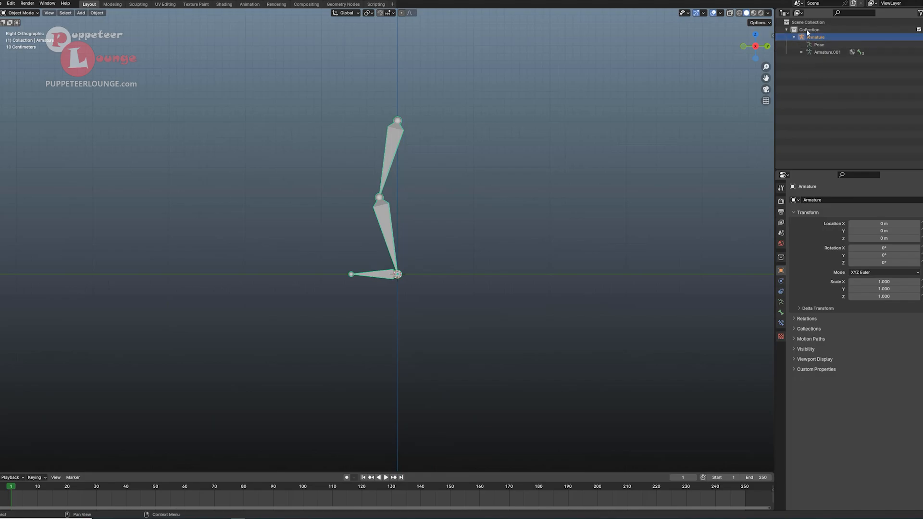
left_click(802, 52)
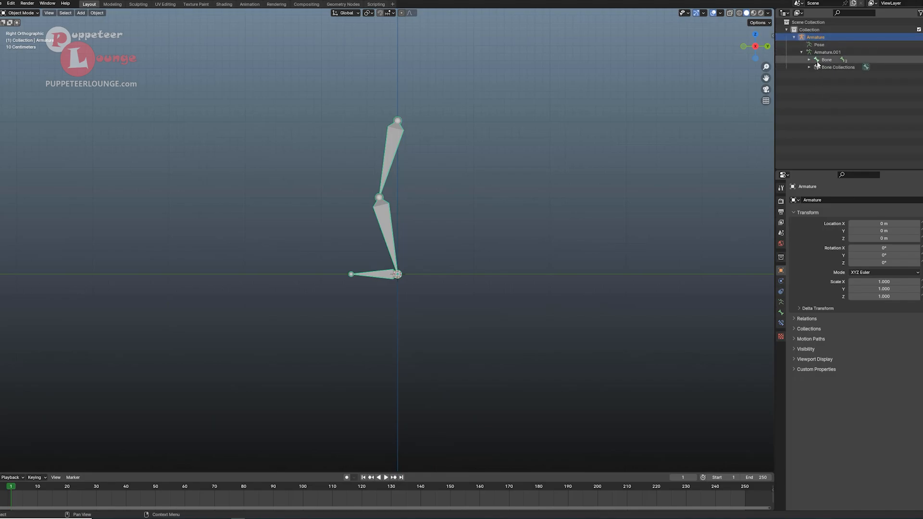
left_click(809, 59)
left_click(817, 67)
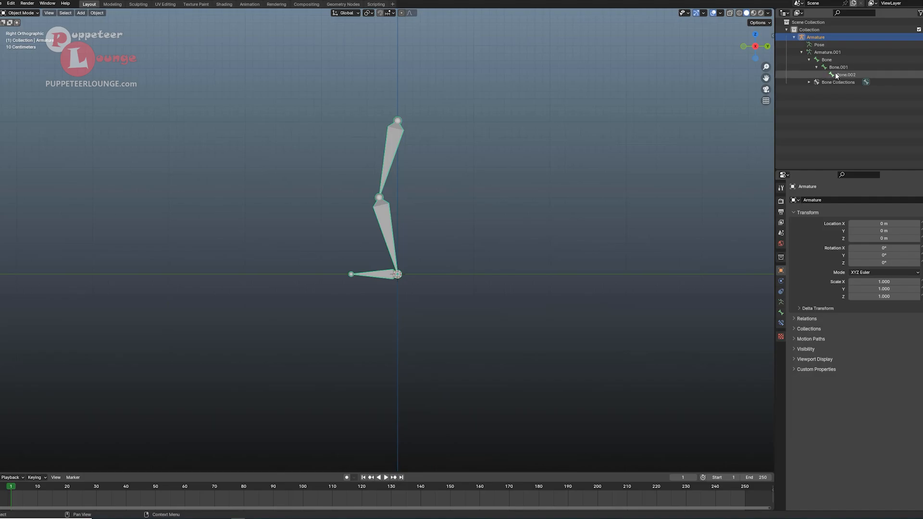
Select the armature's root bone, switch to Maya and expand the joint chain from joint1 down to joint4 to compare the hierarchies.
left_click(831, 59)
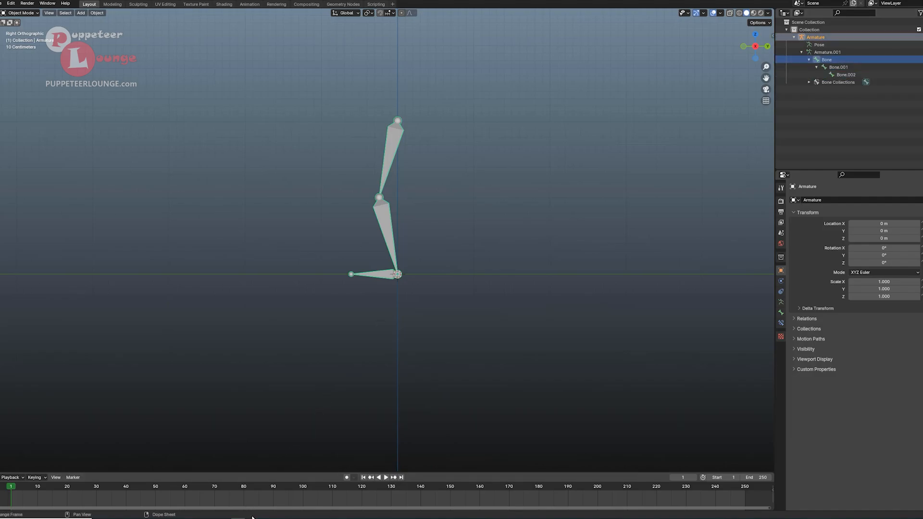
left_click(288, 493)
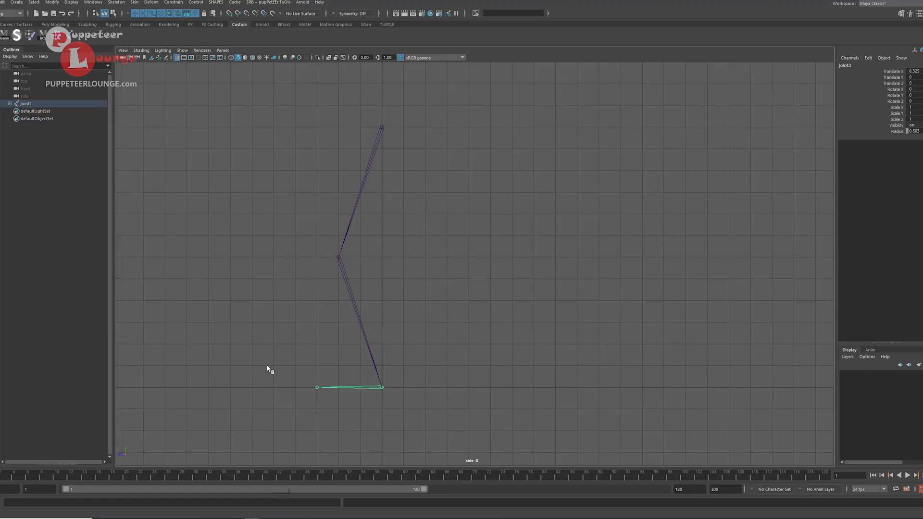
left_click(10, 104, "shift")
left_click(29, 105)
left_click(32, 113)
left_click(41, 126)
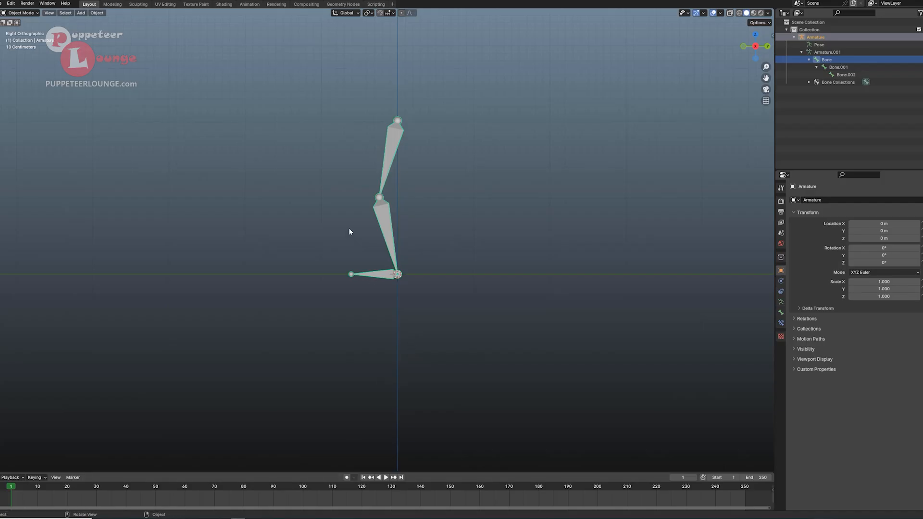
In Blender, select the leg armature and put it in Pose Mode.
left_click(451, 152)
left_click(388, 140)
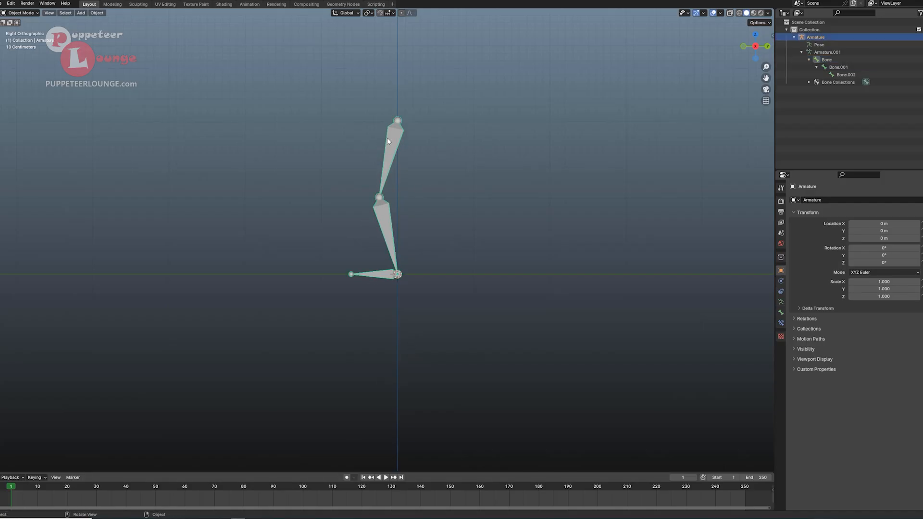
left_click(21, 12)
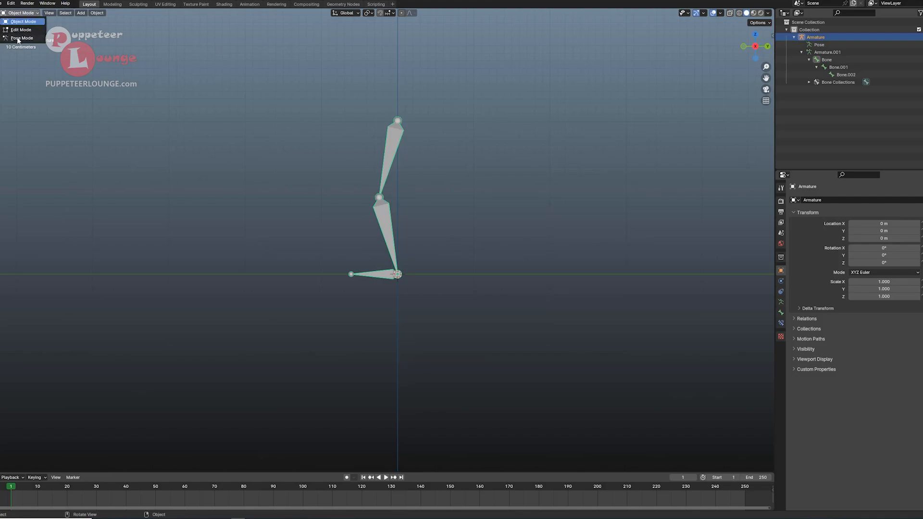
left_click(22, 41)
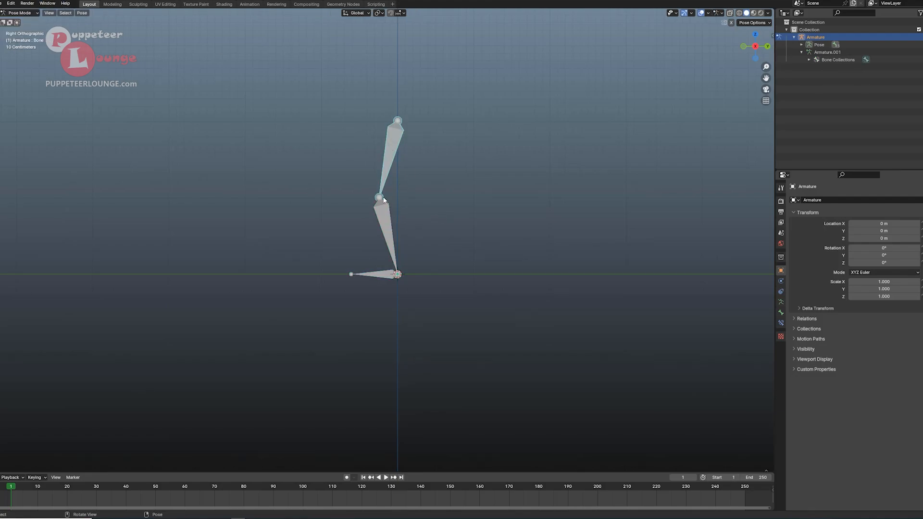
Try rotating and scaling the lower leg bone and rotating the foot bone, cancel the transforms, and select the upper leg bone.
key("r")
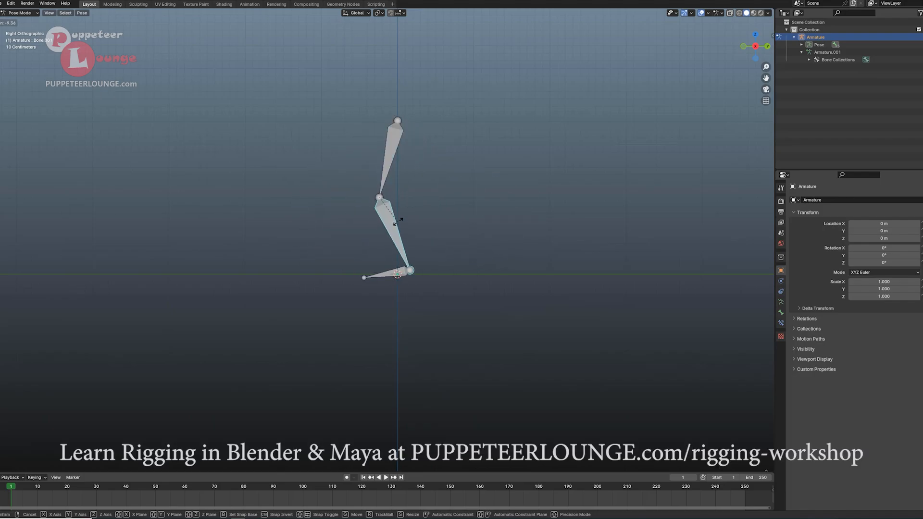
left_click(399, 224)
key("s")
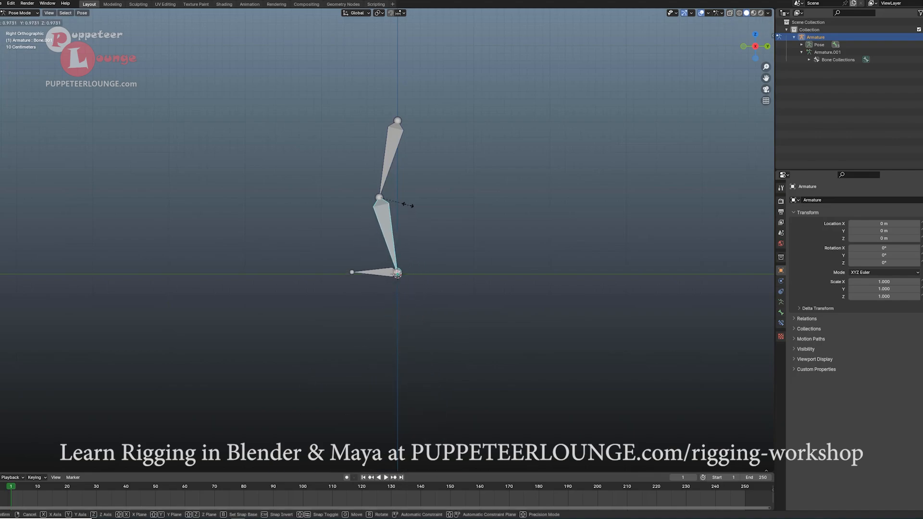
right_click(414, 224)
key("r")
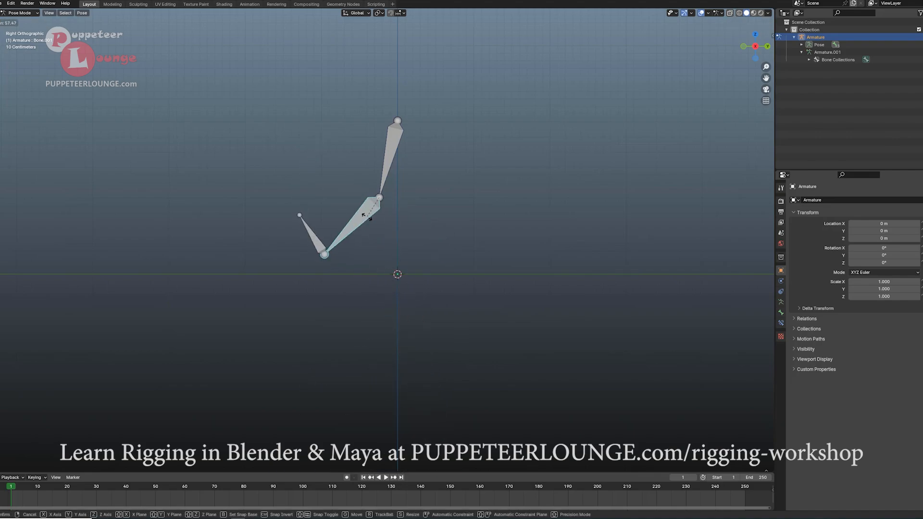
right_click(422, 223)
left_click(377, 274)
key("r")
right_click(361, 235)
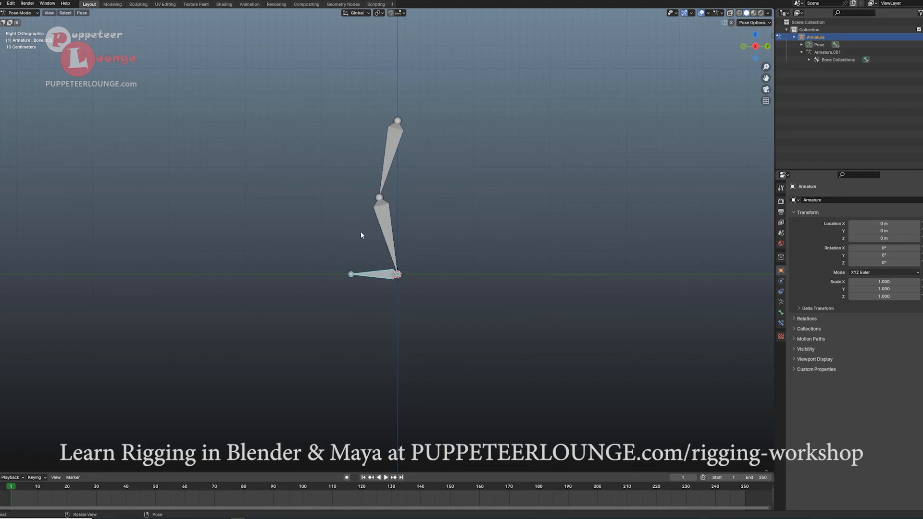
left_click(398, 167)
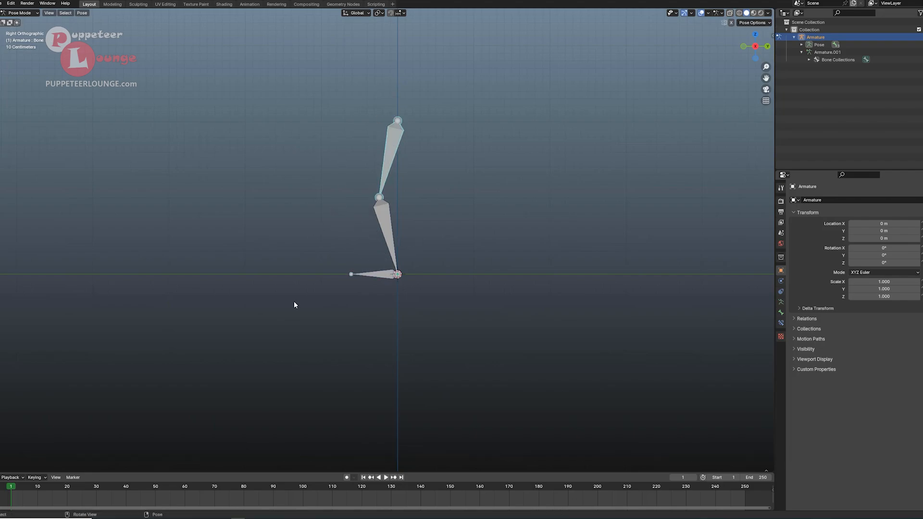
Switch to Maya, try rotating and moving the knee joint, and undo both transforms.
mouse_move(250, 518)
left_click(293, 497)
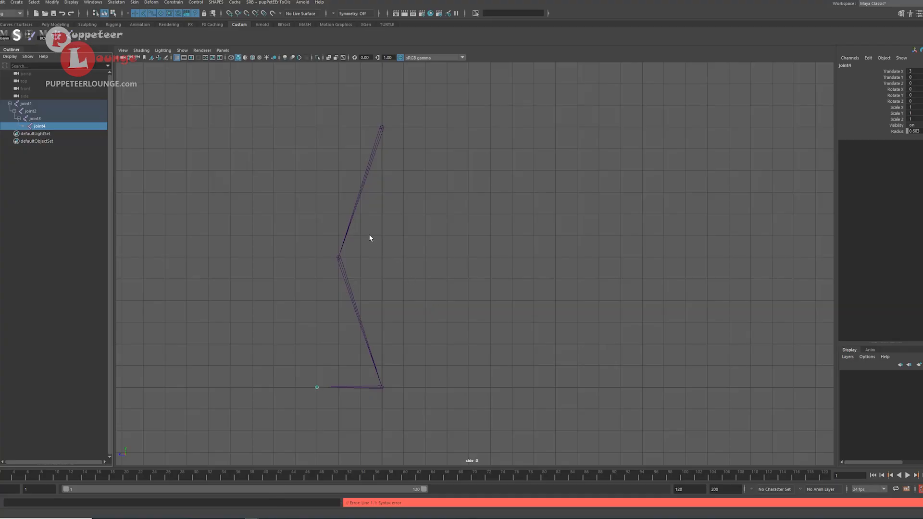
middle_click_drag(339, 313, 400, 306, "alt")
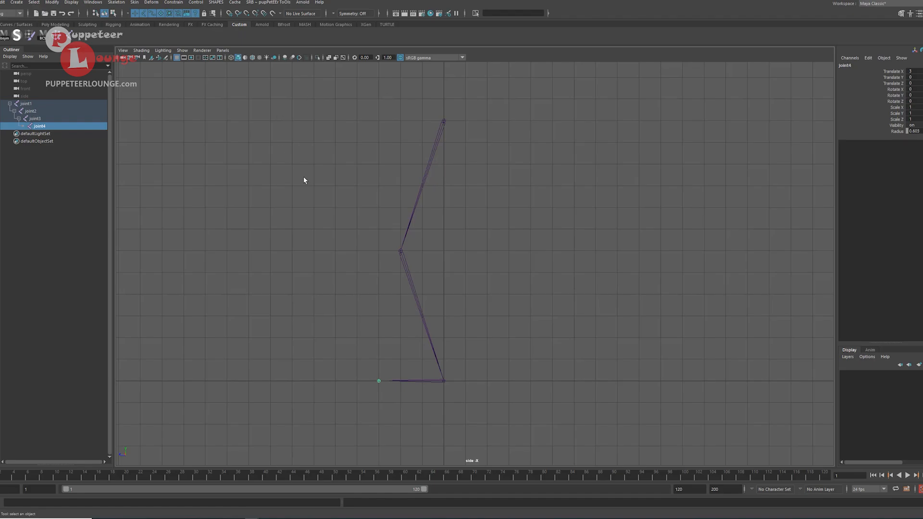
left_click(422, 201)
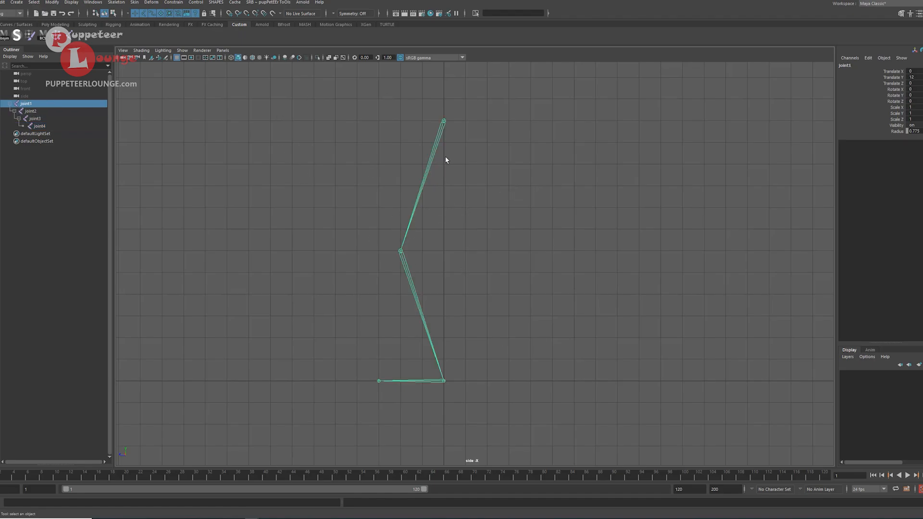
key("Down")
key("e")
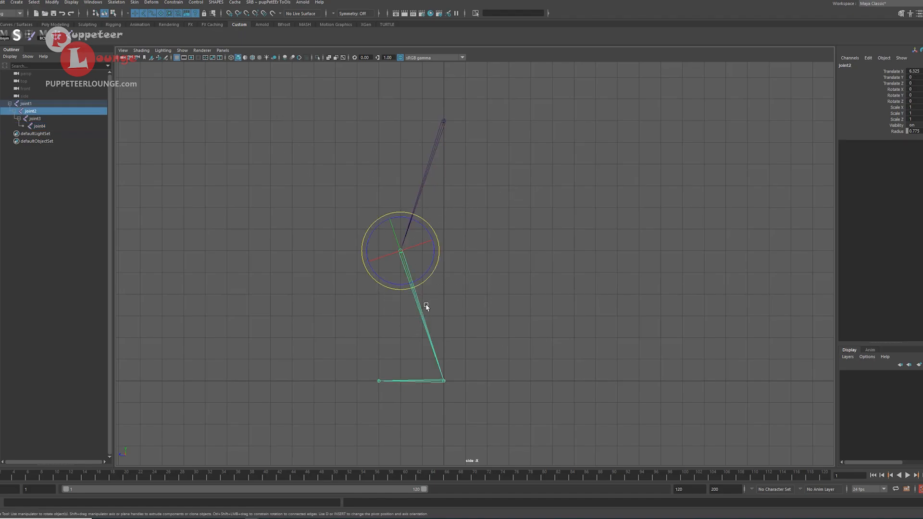
mouse_move(433, 251)
left_mouse_down()
mouse_move(443, 195)
mouse_move(429, 274)
mouse_move(423, 239)
left_mouse_up()
key("ctrl+z")
key("w")
key("ctrl+z")
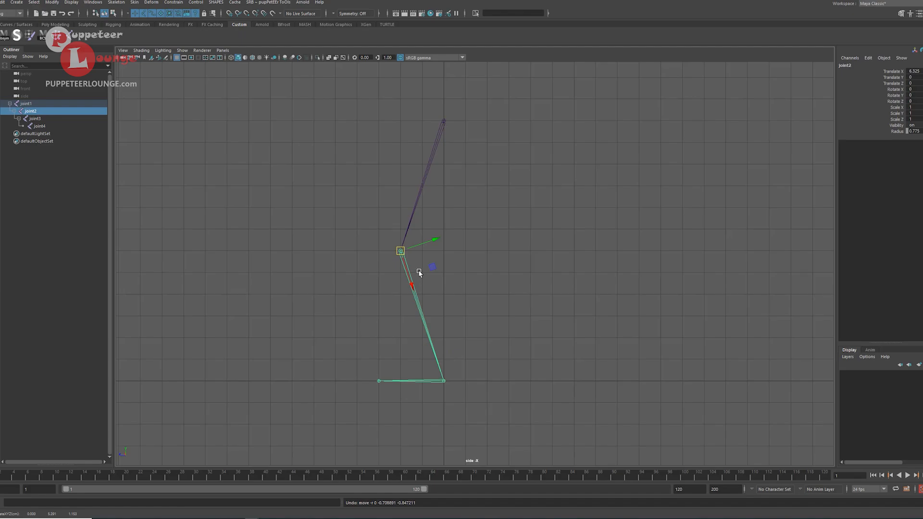
Set a key on the knee joint, try scaling it uniformly, undo the scaling and clear the selection.
key("s")
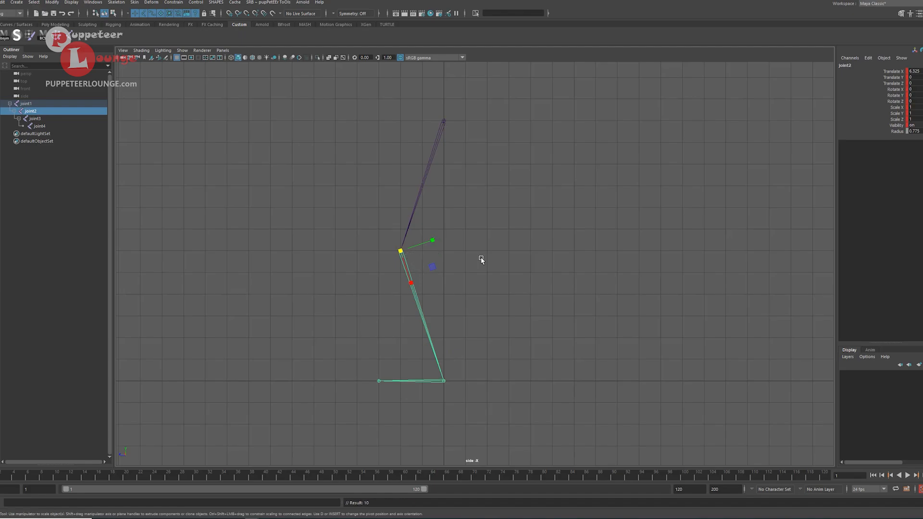
key("r")
left_click_drag(400, 253, 412, 268)
key("shift+r")
key("ctrl+z")
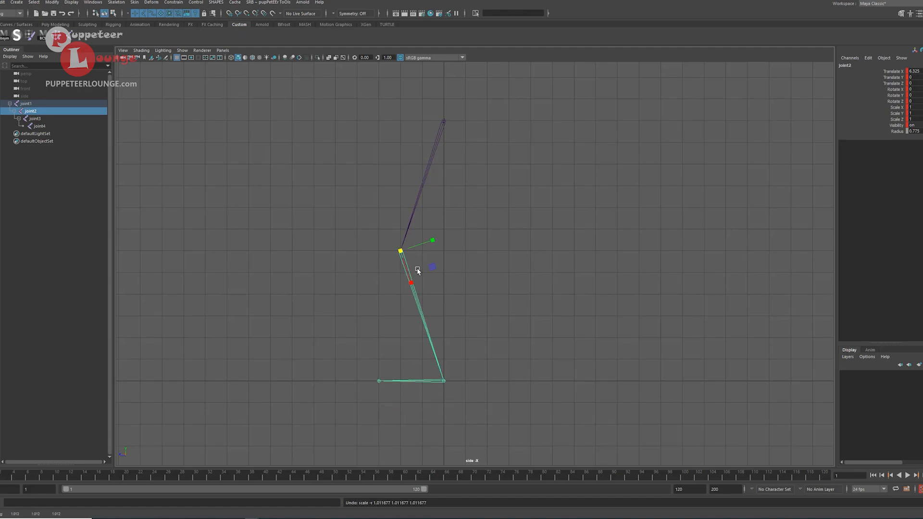
key("q")
left_click(395, 177)
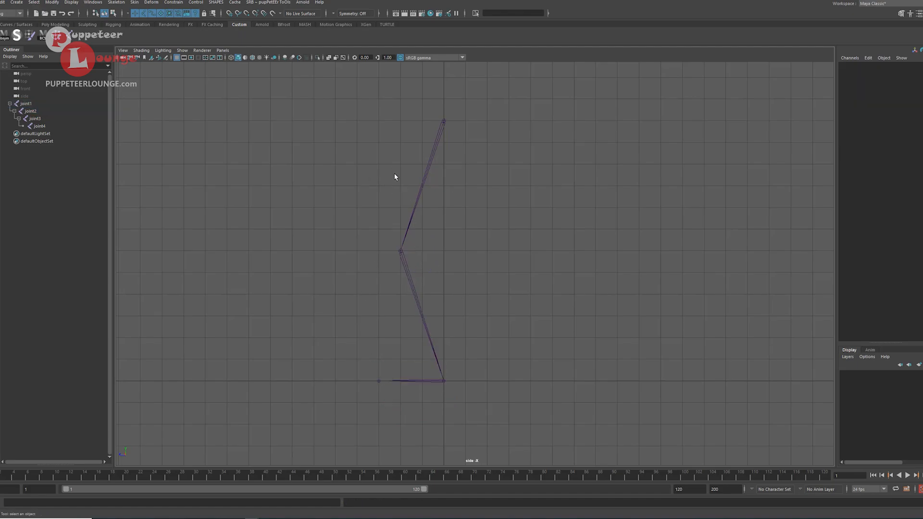
Hide the viewport grid and create an IK handle from the hip joint to the ankle joint using the Rotate-Plane Solver.
left_click(177, 58)
left_click(115, 3)
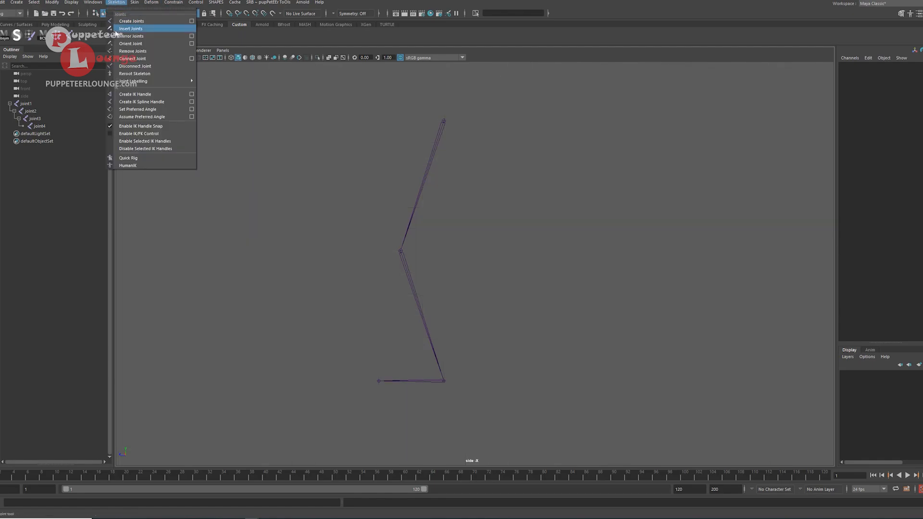
left_click(192, 95)
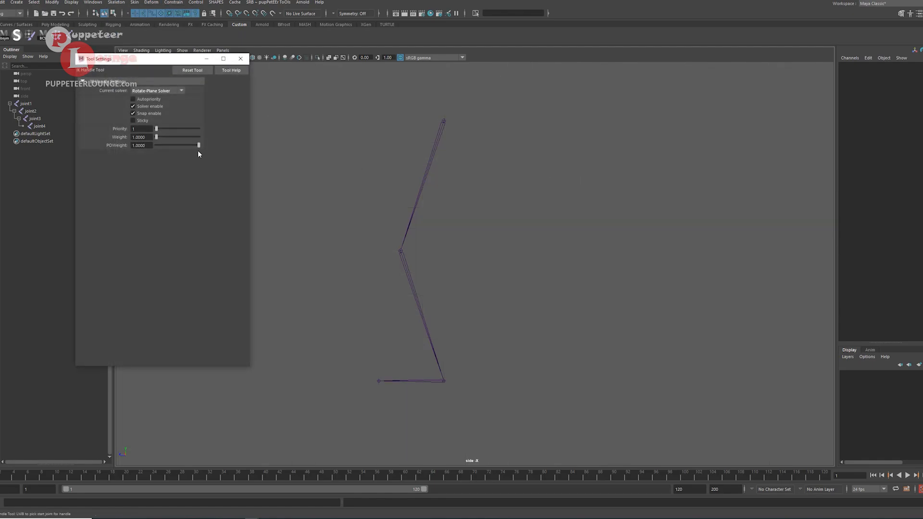
left_click_drag(150, 61, 212, 95)
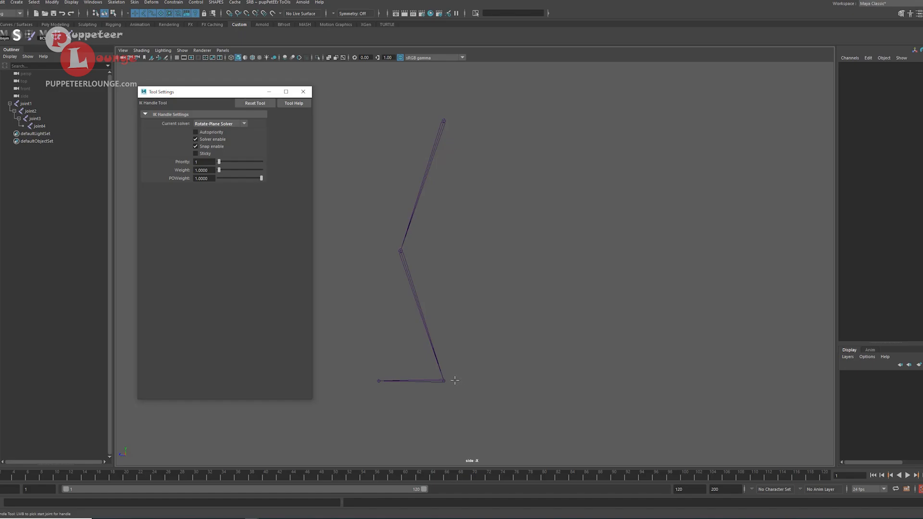
left_click(207, 124)
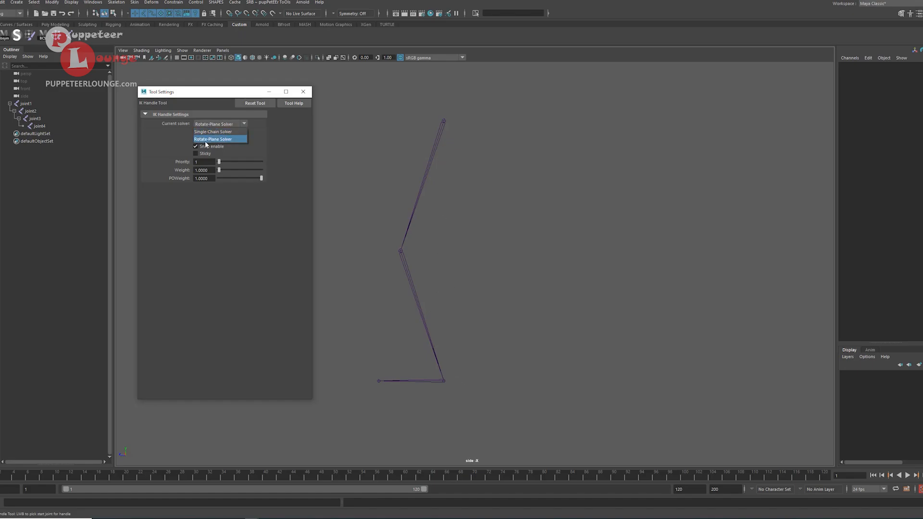
left_click(206, 140)
left_click_drag(436, 105, 461, 136)
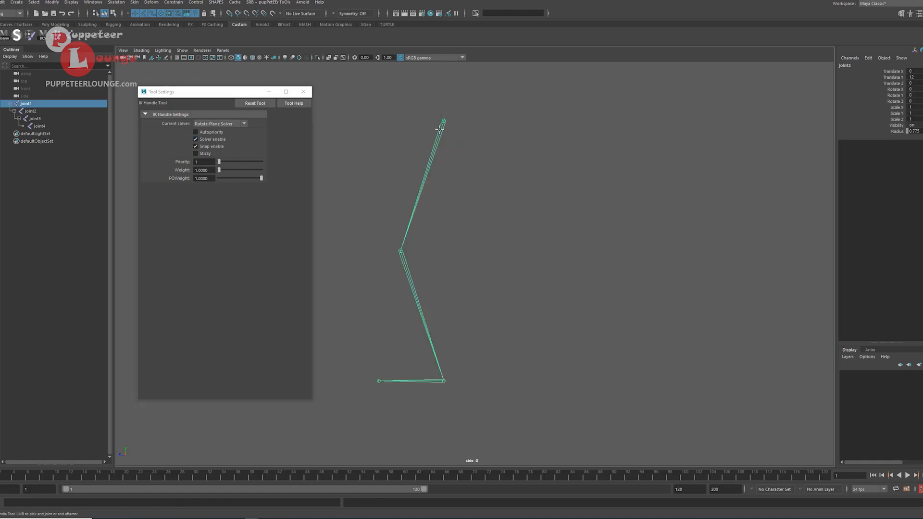
left_click(443, 382)
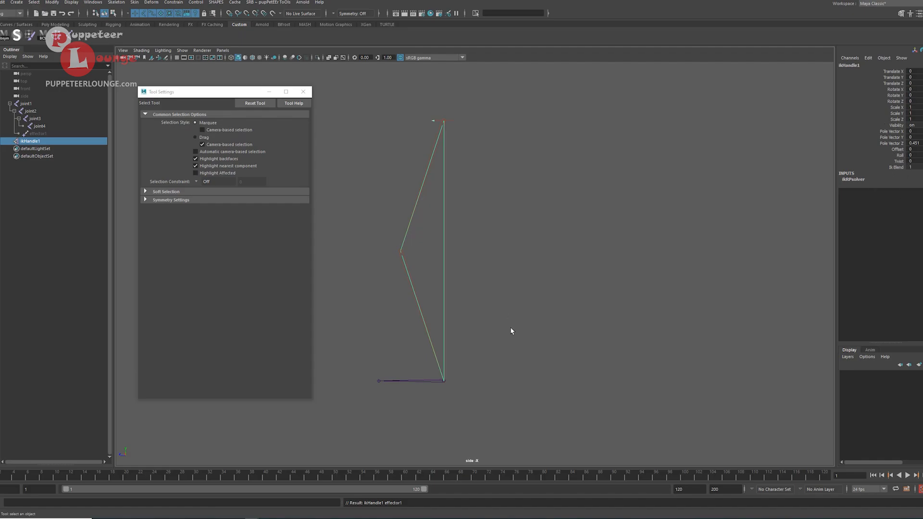
Try moving the IK handle up and behind the ankle, and undo the move.
key("w")
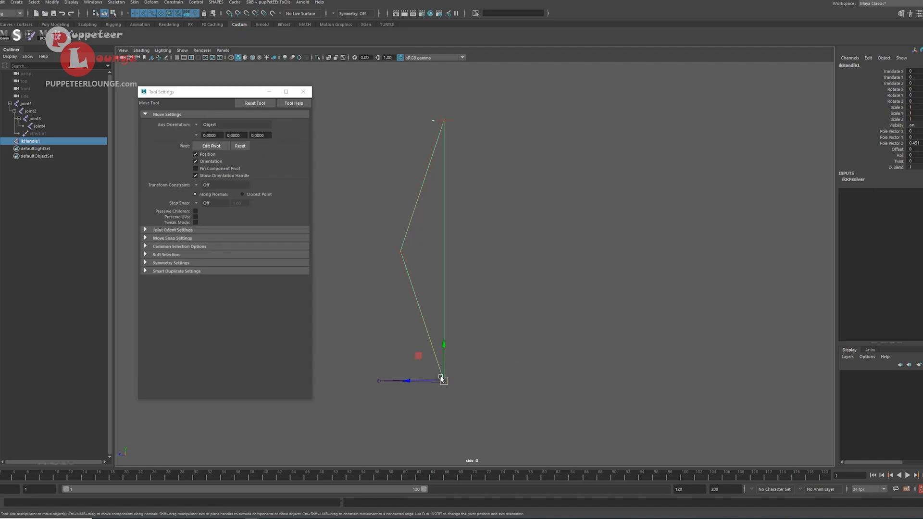
left_click_drag(443, 380, 494, 336)
key("ctrl+z")
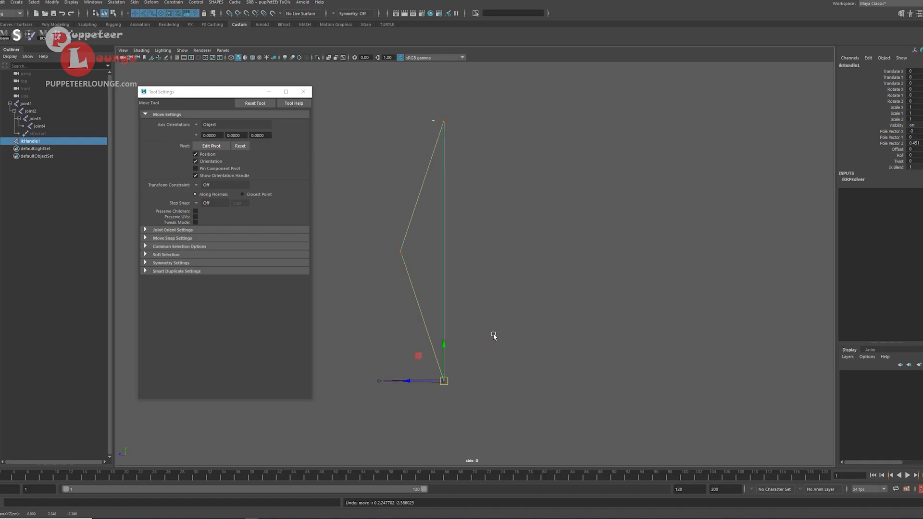
Change the viewport background to light grey, then test the IK handle by moving it down and forward and undo the move.
key("alt+b")
key("alt+b")
middle_click_drag(443, 323, 457, 314, "alt")
key("alt+b")
key("alt+b")
key("alt+b")
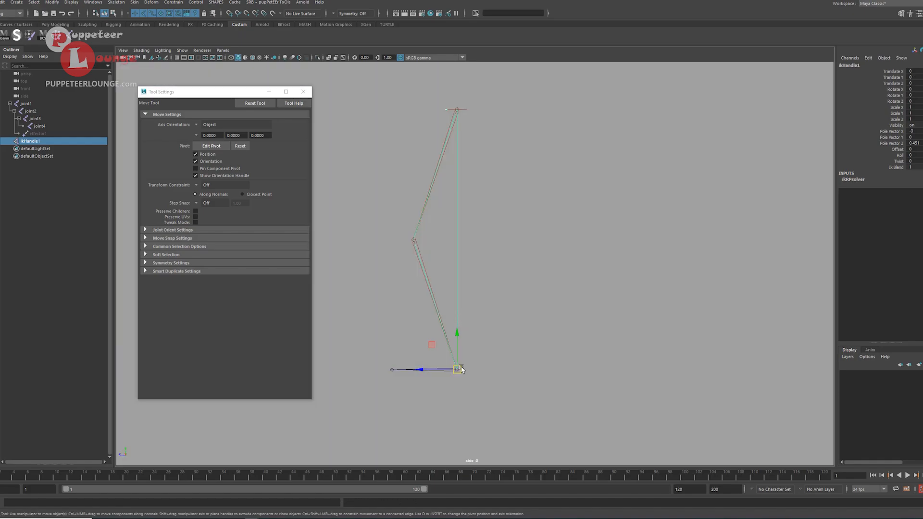
left_click_drag(458, 370, 404, 407)
key("ctrl+z")
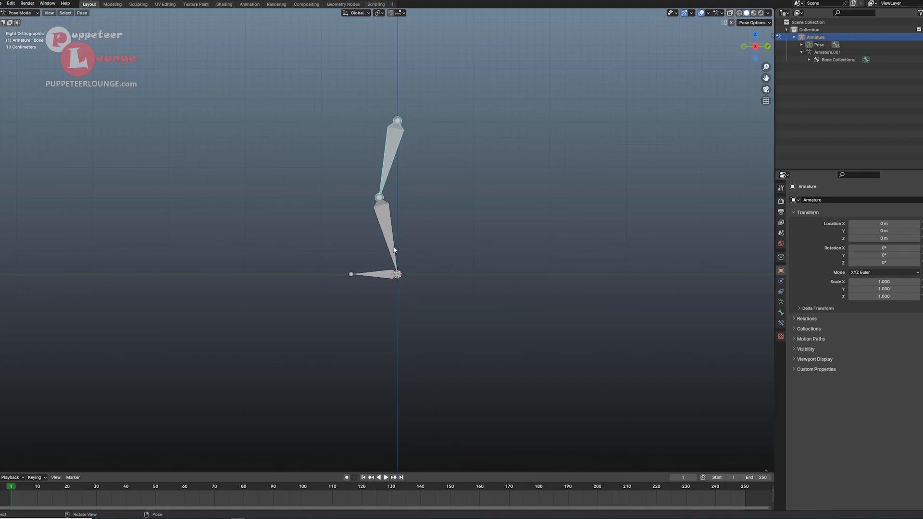
In Blender, select the lower leg bone and put the armature in Edit Mode.
left_click(424, 246)
left_click_drag(377, 98, 411, 134)
left_click(422, 296)
scroll(421, 230, "up", 3)
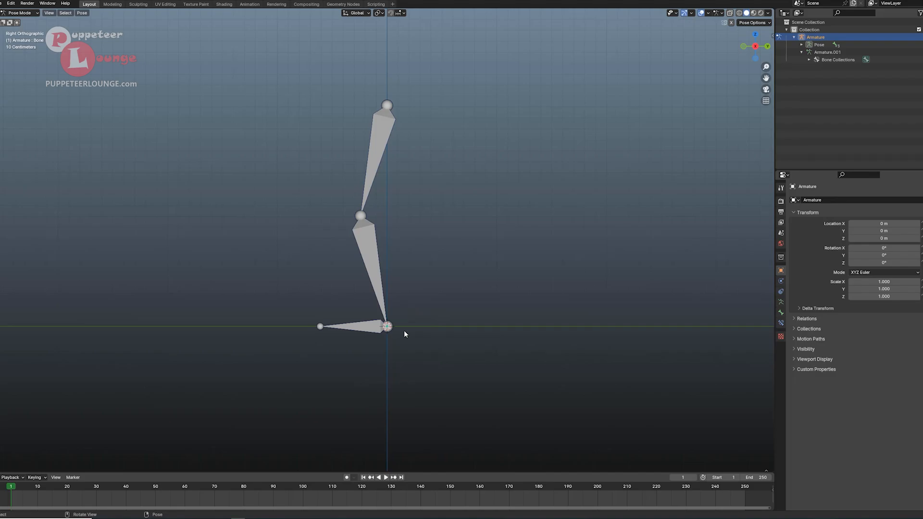
left_click(390, 331)
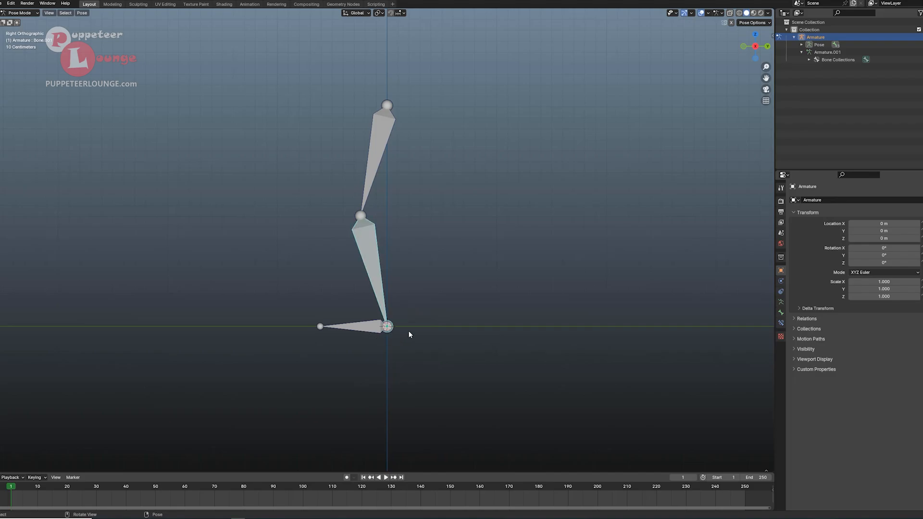
left_click(19, 13)
left_click(22, 27)
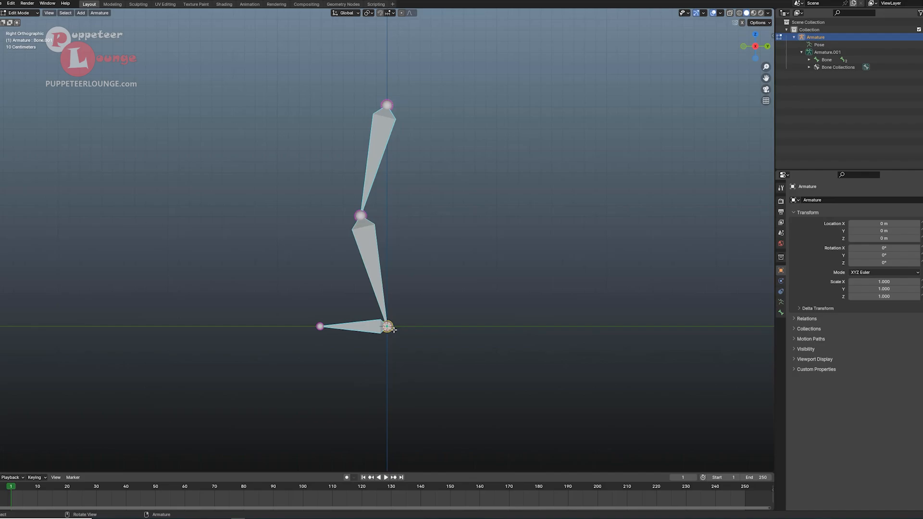
Extrude a new bone about 0.64 m along Y backward from the ankle joint.
key("e")
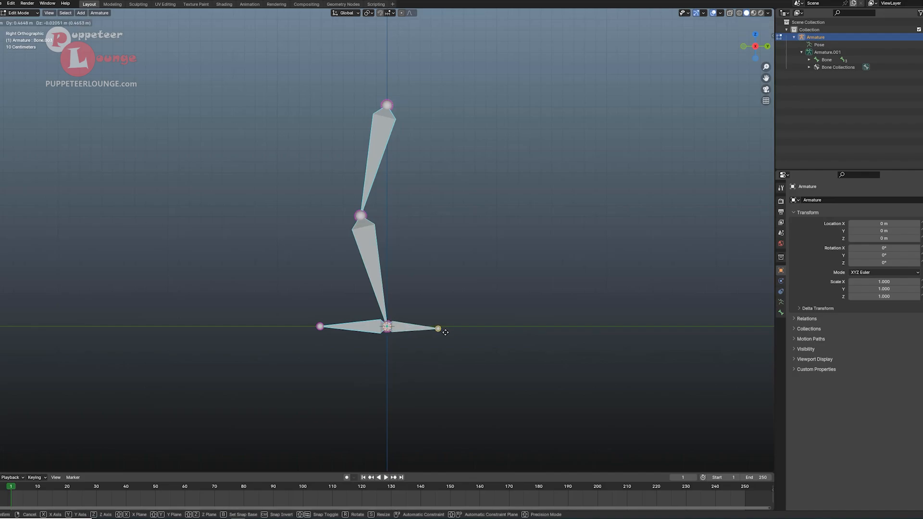
key("y")
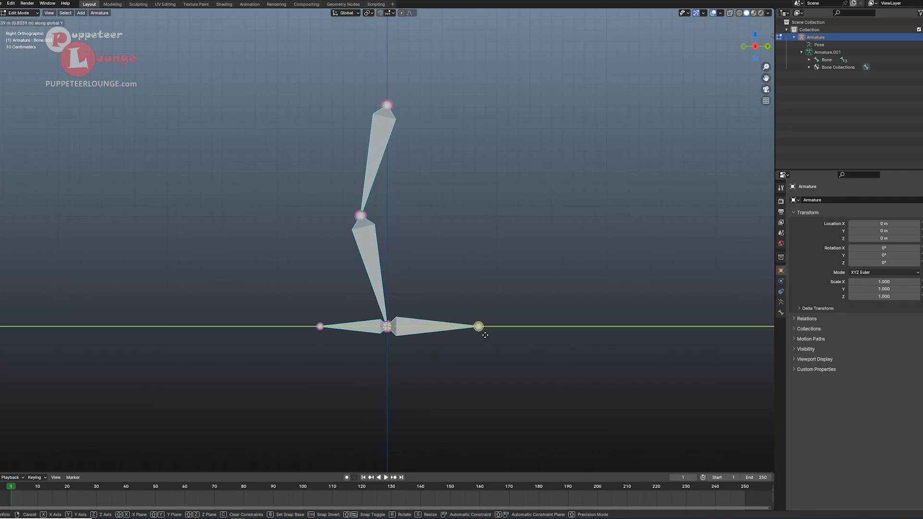
left_click(463, 331)
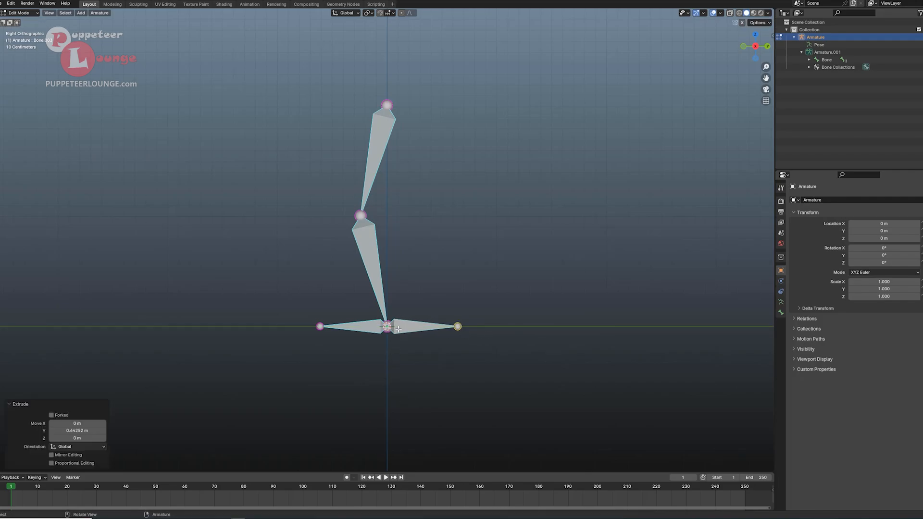
Put the armature in Pose Mode, then test rotating the rear ankle bone and the lower leg bone and cancel both rotations.
left_click(398, 329)
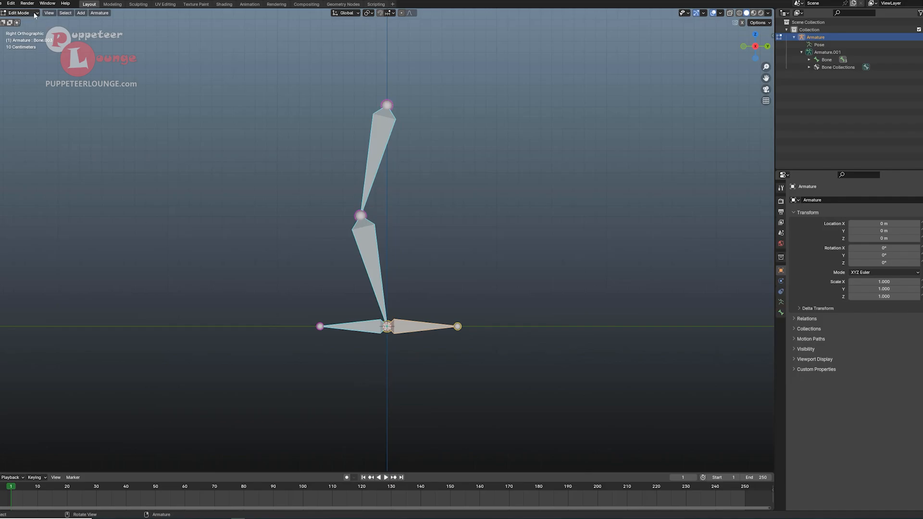
left_click(19, 13)
left_click(22, 40)
key("r")
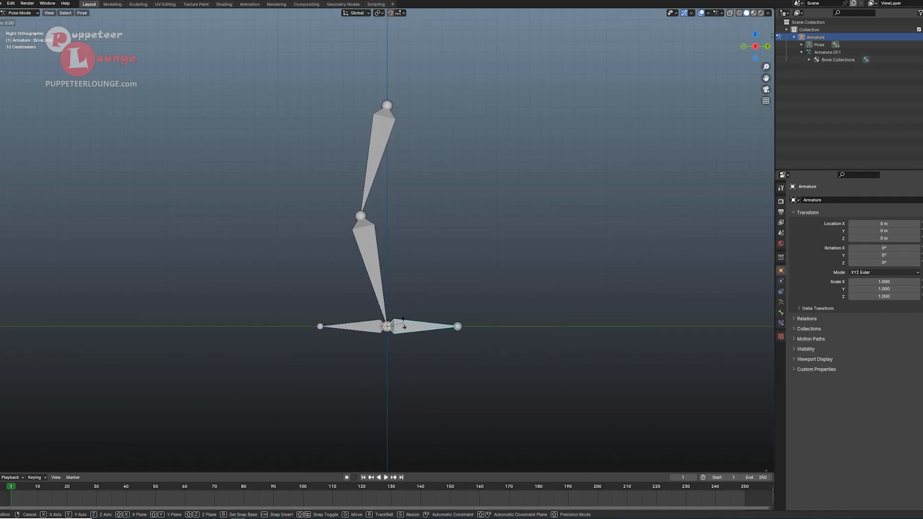
key("Escape")
left_click(378, 270)
key("r")
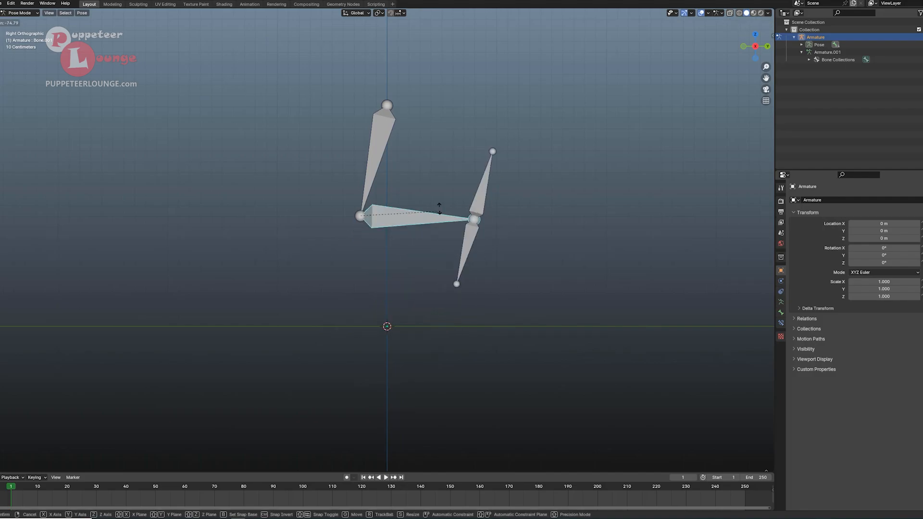
key("Escape")
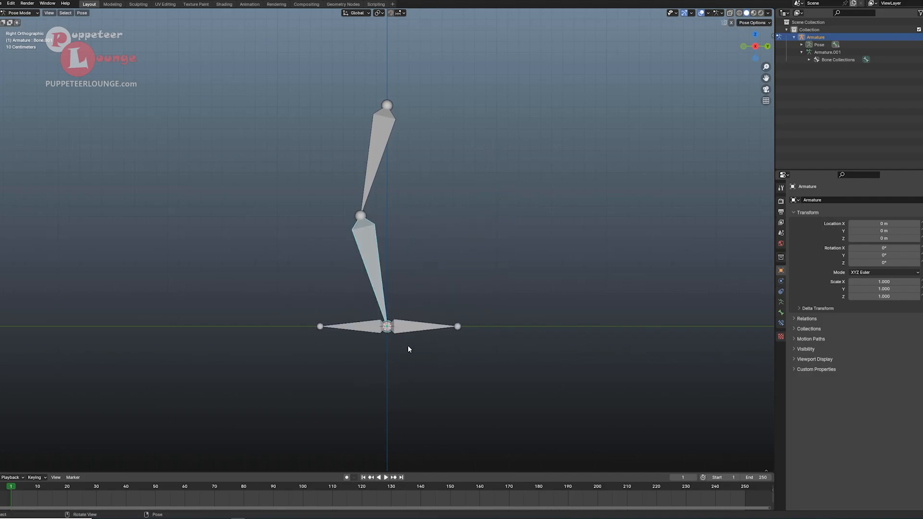
Return to Edit Mode and clear the parent of the bone pointing backward from the ankle, then test moving it and cancel.
left_click(413, 330)
left_click(23, 13)
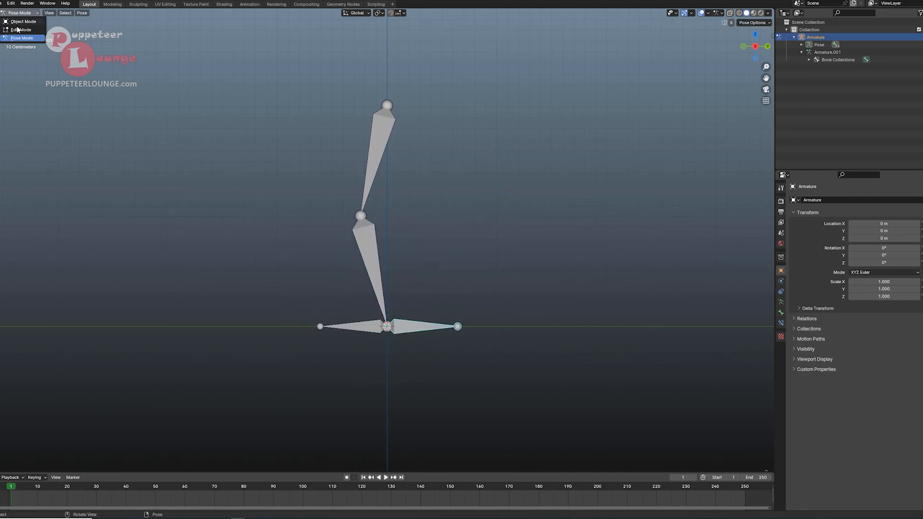
left_click(22, 29)
right_click(411, 322)
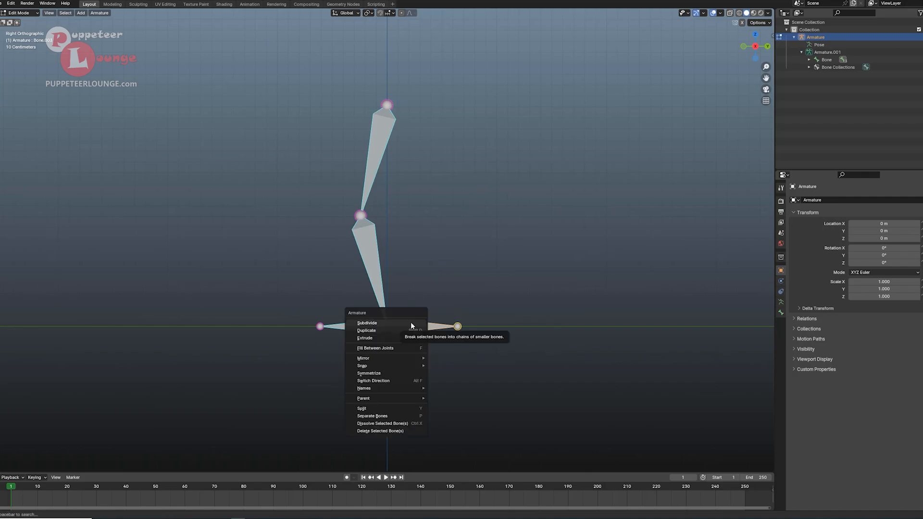
mouse_move(396, 398)
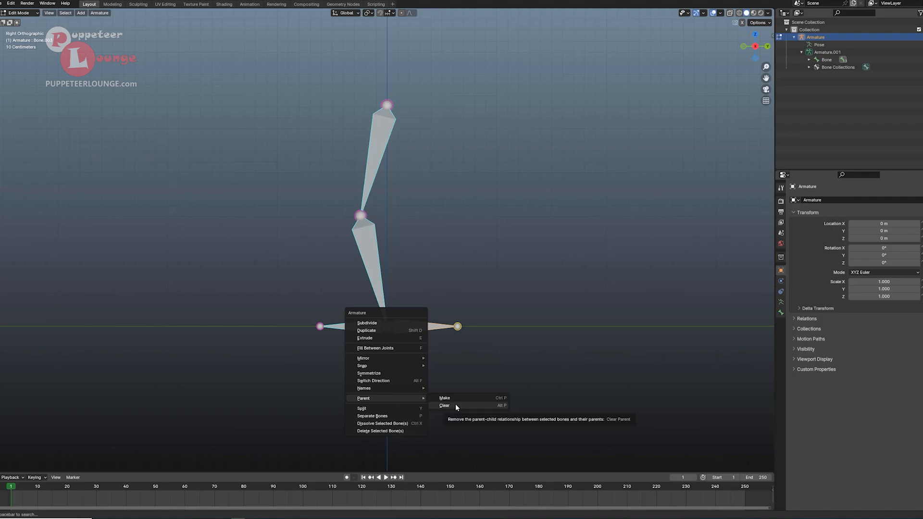
left_click(489, 405)
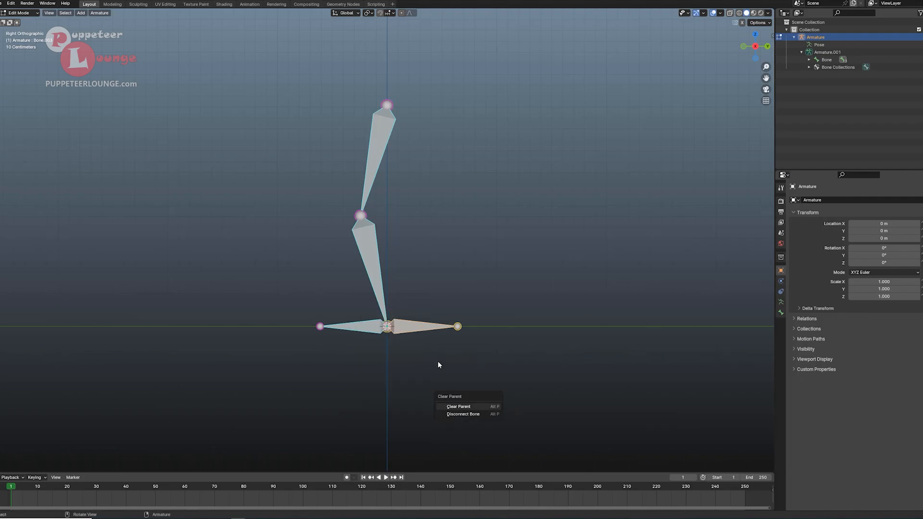
key("alt+p")
left_click(423, 336)
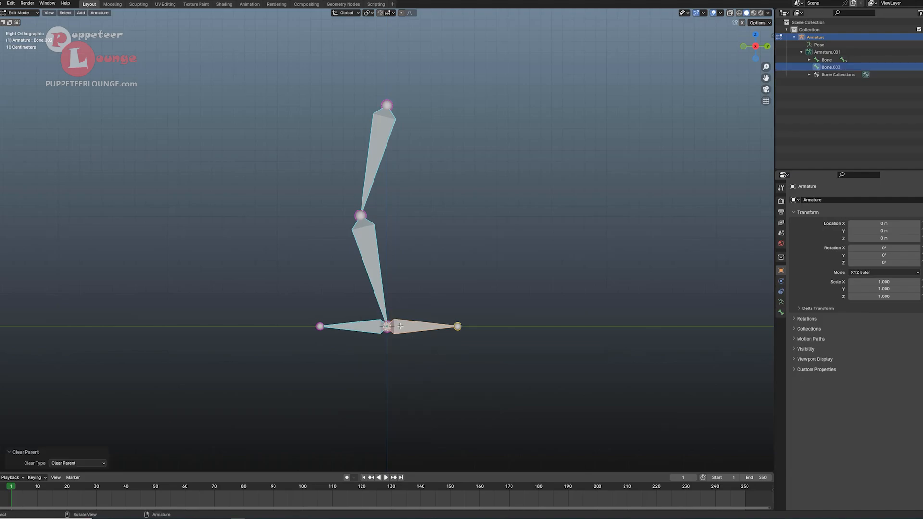
key("g")
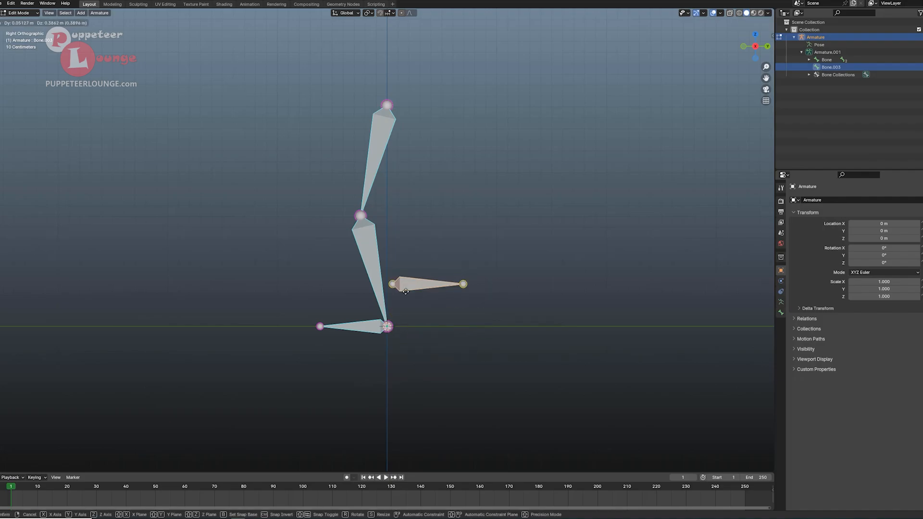
left_click(412, 338)
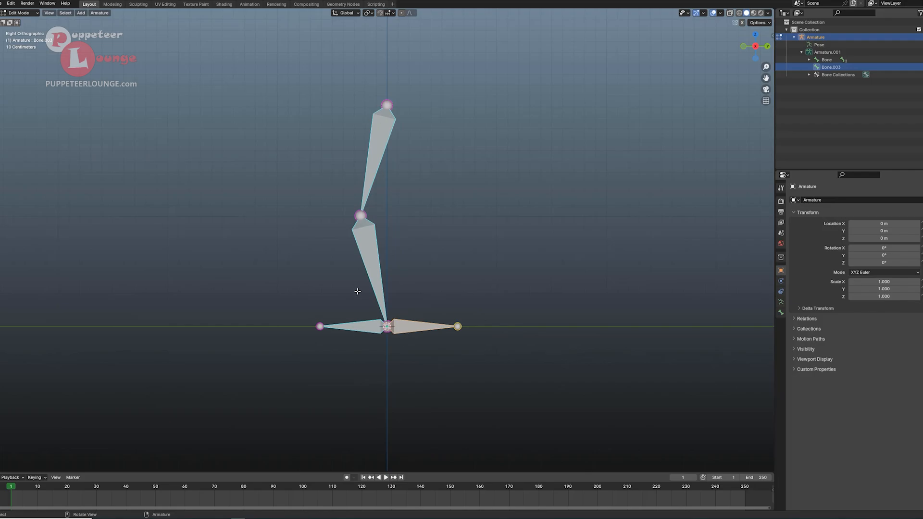
Switch the armature to Pose Mode.
key("ctrl+Tab")
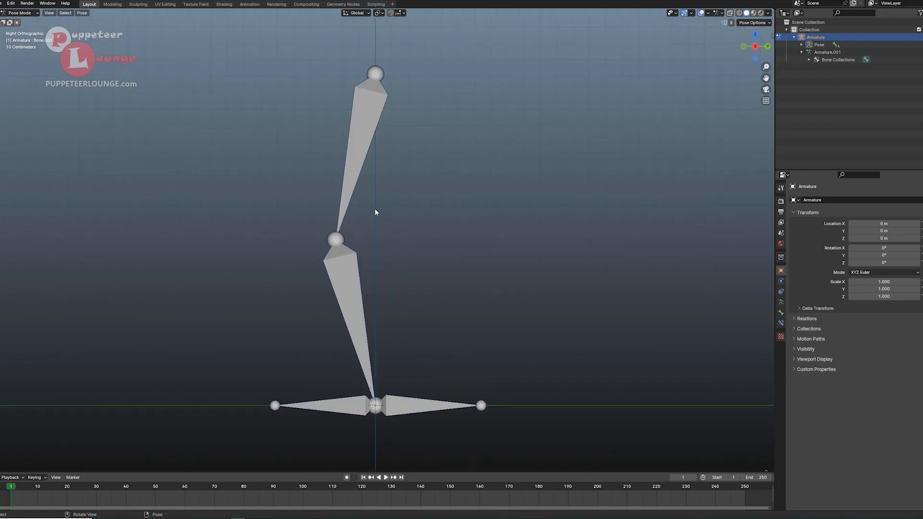
left_click(19, 13)
left_click(18, 26)
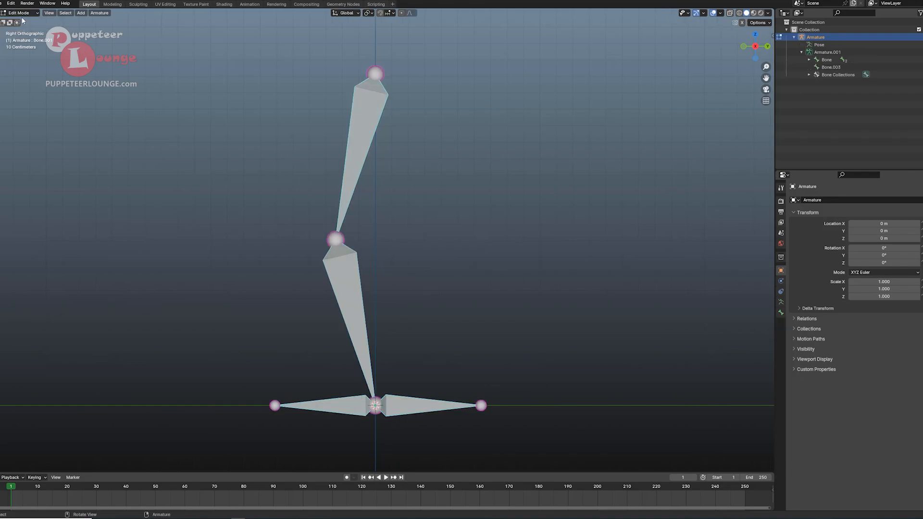
left_click(19, 13)
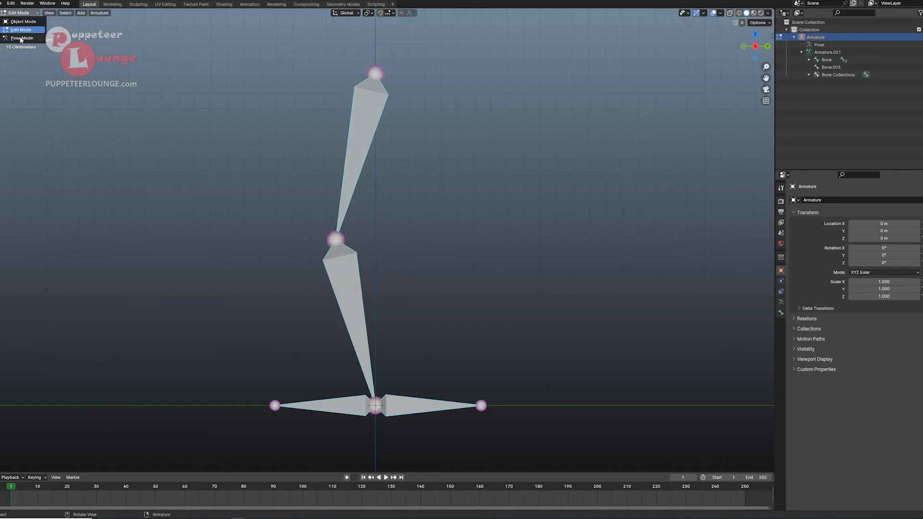
left_click(20, 38)
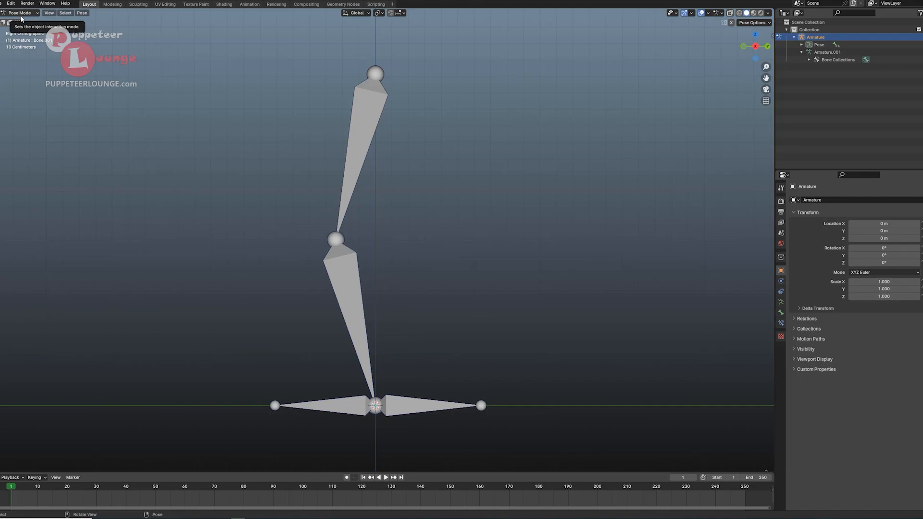
Select the rear control bone, add the lower leg bone to the selection, and list the constraints that can be added with targets.
left_click(418, 408)
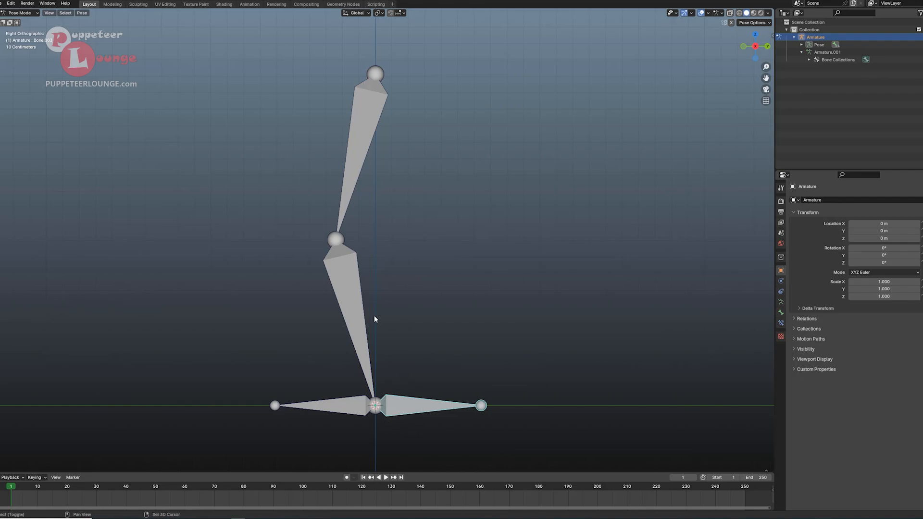
left_click(356, 305, "shift")
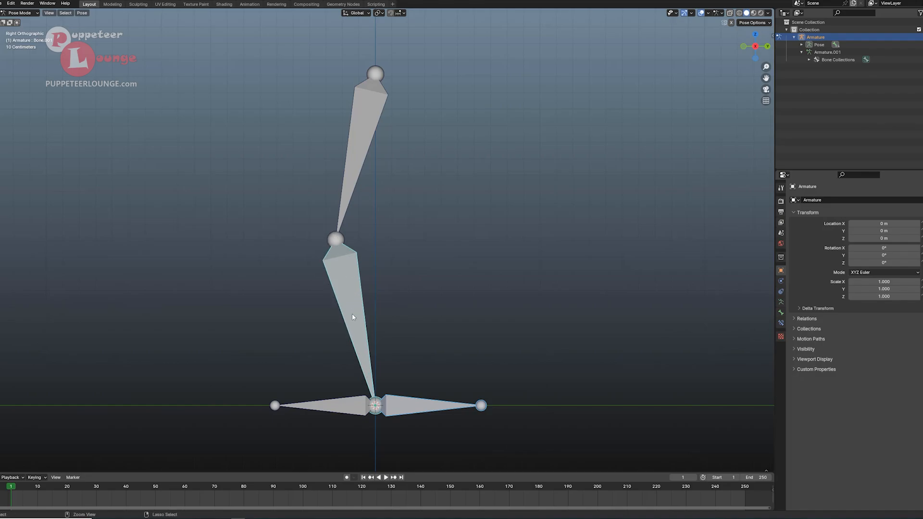
key("ctrl+shift+c")
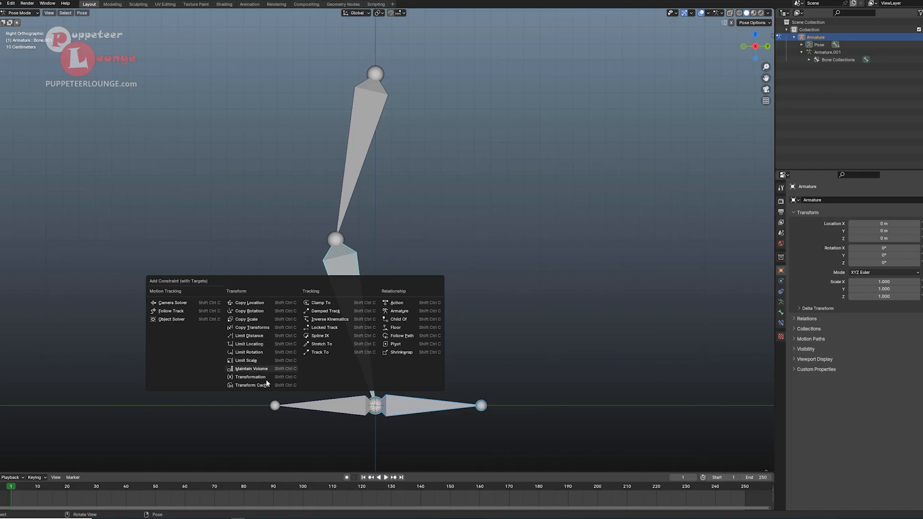
Switch to Maya and look through its constraint and skeleton commands for comparison.
mouse_move(247, 518)
left_click(293, 495)
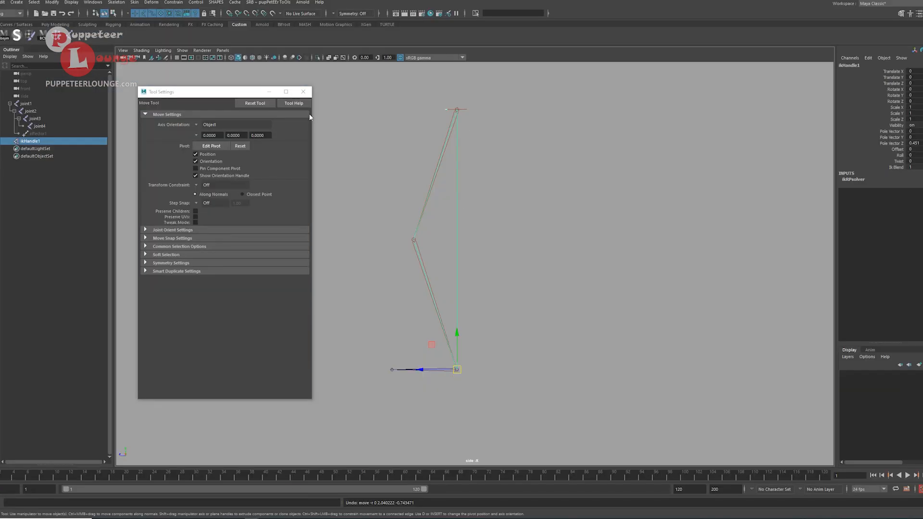
left_click(195, 2)
mouse_move(178, 5)
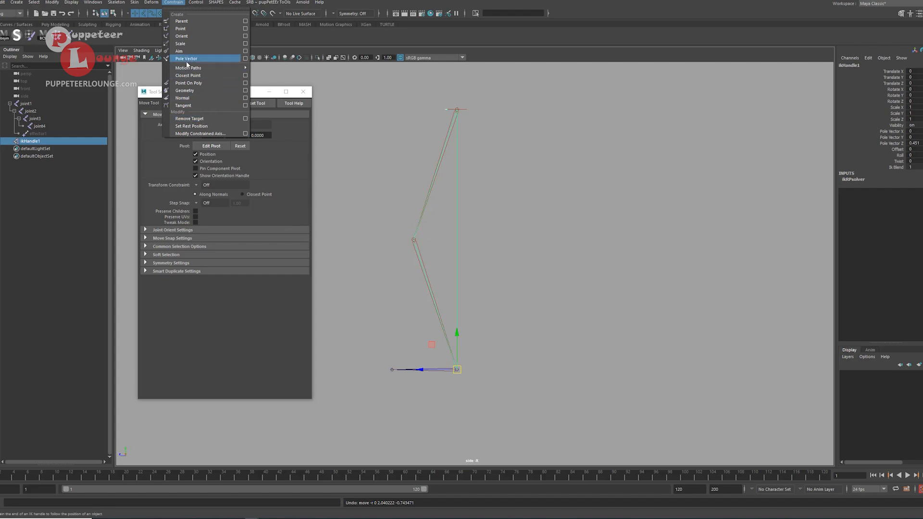
left_click(173, 2)
left_click(115, 2)
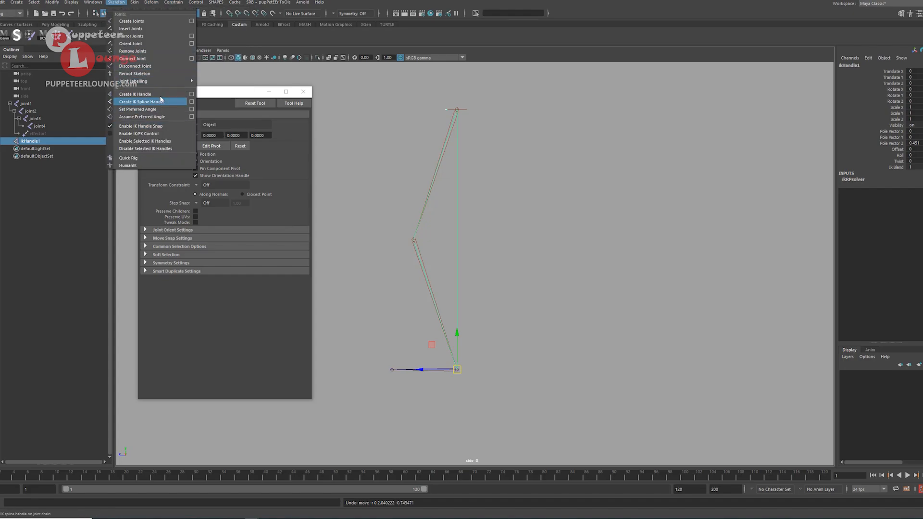
Return to Blender and add an Inverse Kinematics constraint to the lower leg bone, using the rear control bone as its target.
left_click(387, 397)
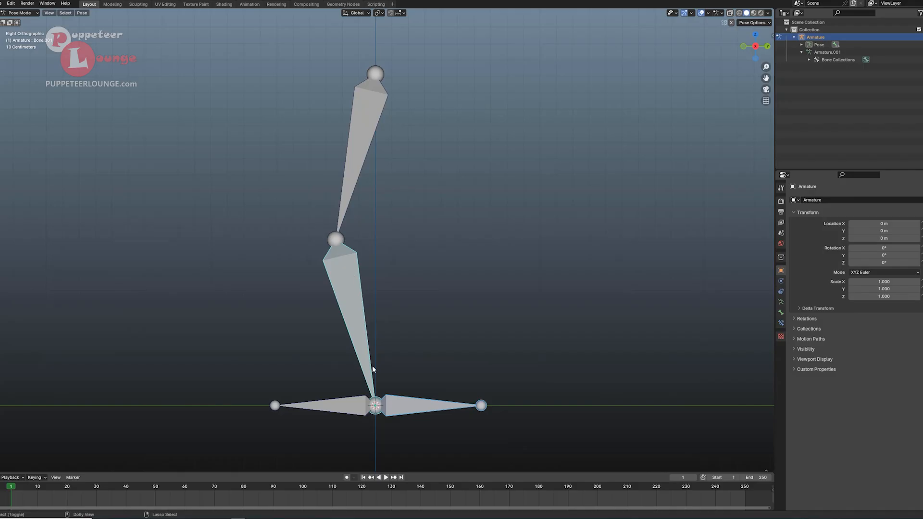
key("ctrl+shift+c")
left_click(402, 381)
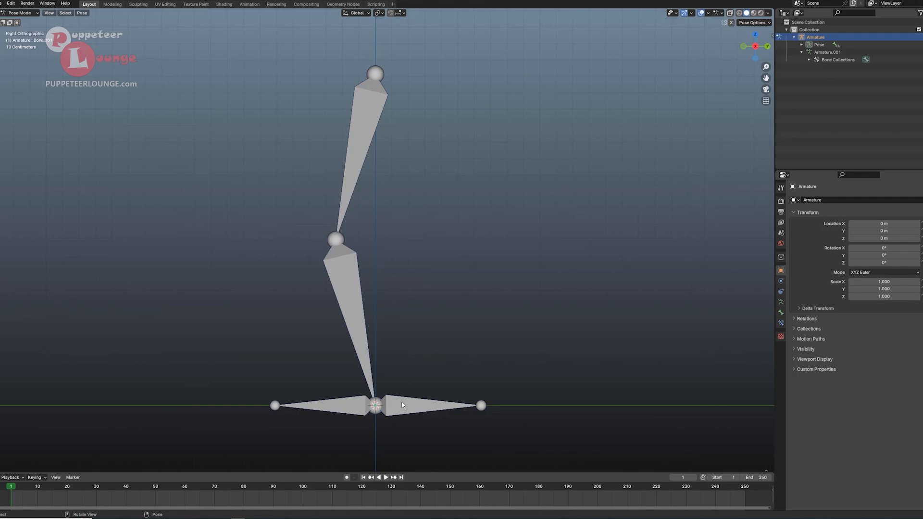
left_click(402, 405)
left_click(365, 318, "shift")
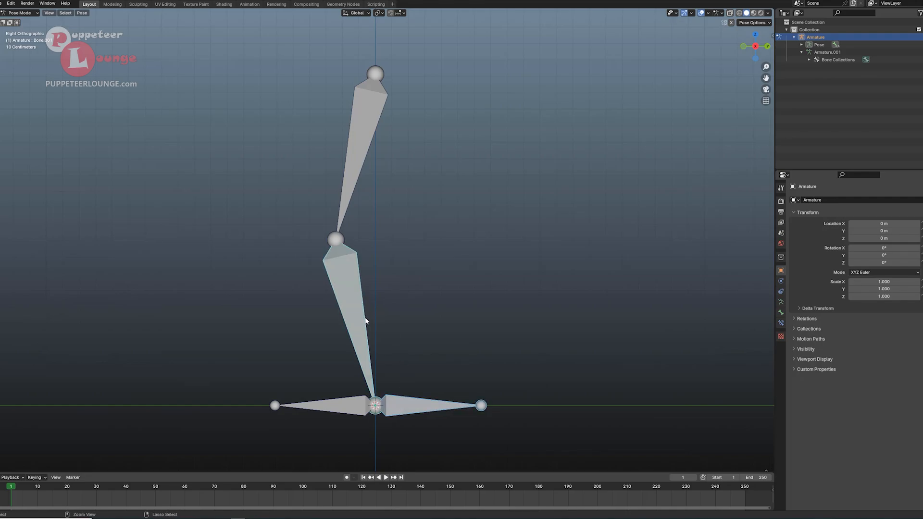
key("ctrl+shift+c")
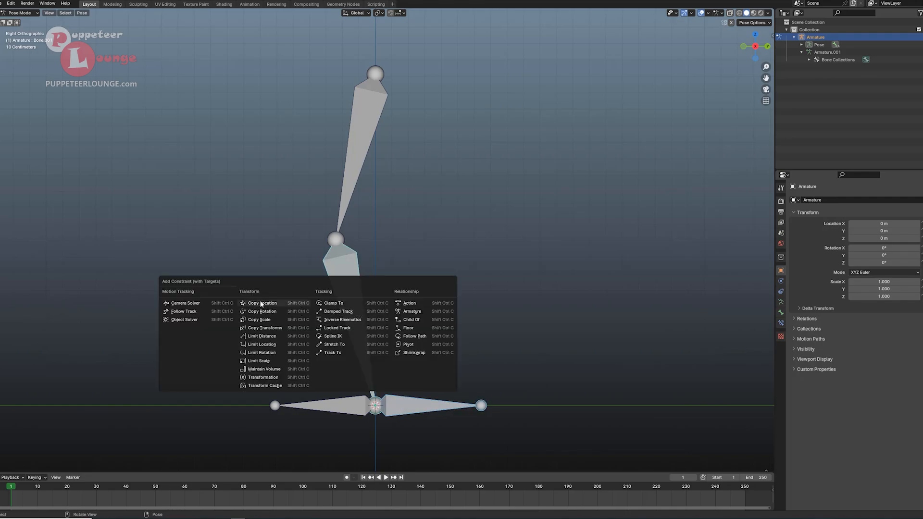
left_click(344, 320)
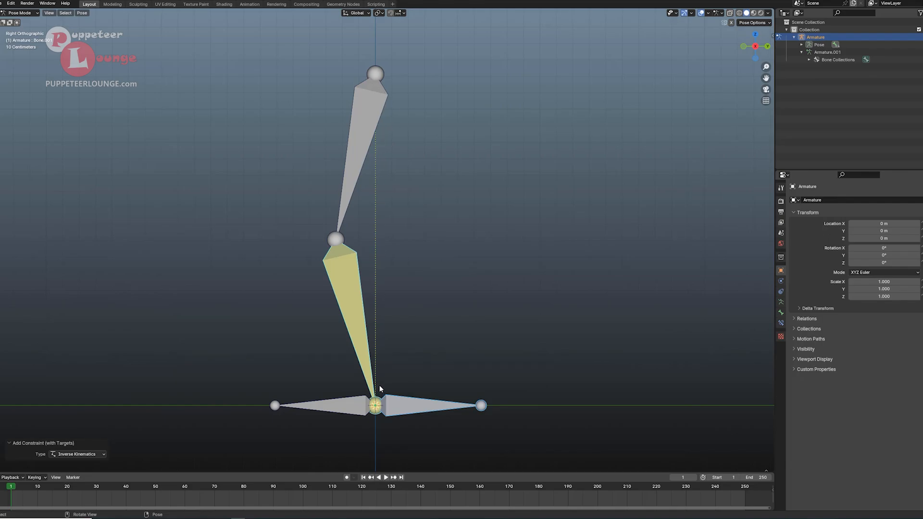
Test the IK by moving the control bone up and forward, and cancel the move.
left_click(400, 412)
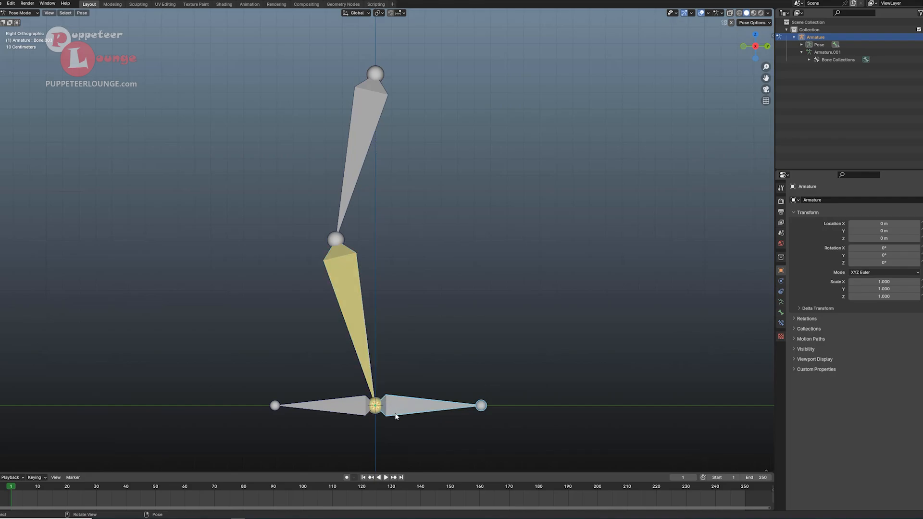
key("g")
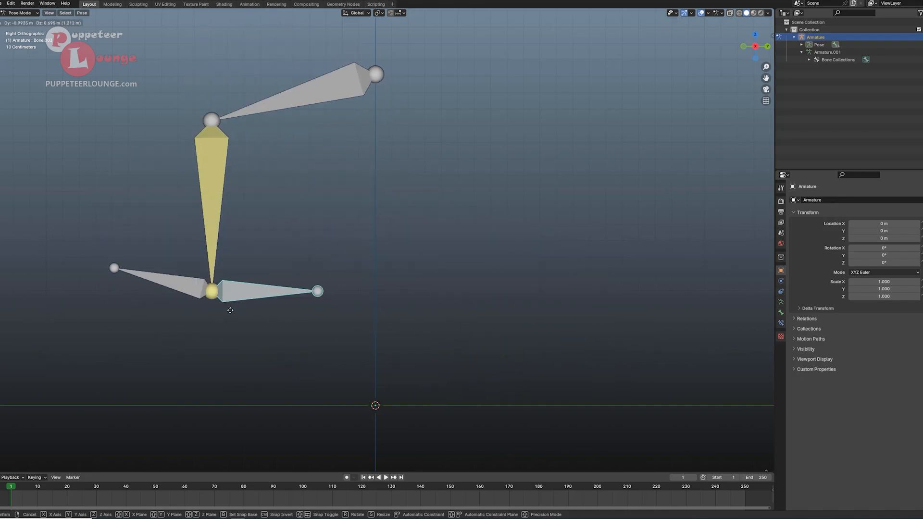
key("Escape")
scroll(362, 221, "down", 2)
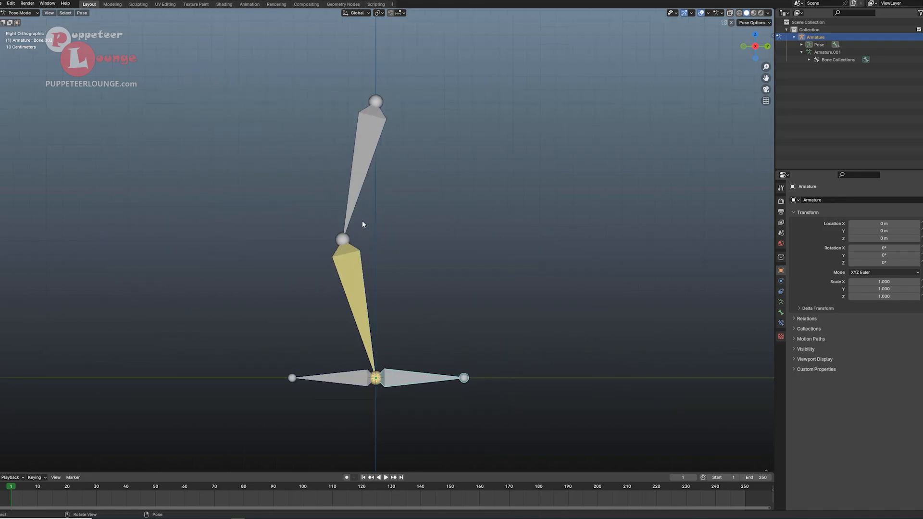
Set the chain length of the lower leg bone's IK constraint to 1.
left_click(367, 286)
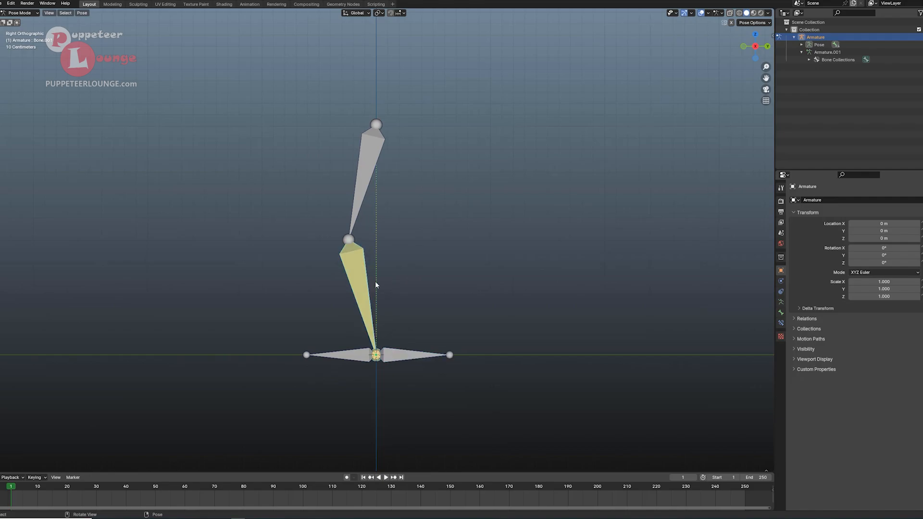
left_click(781, 323)
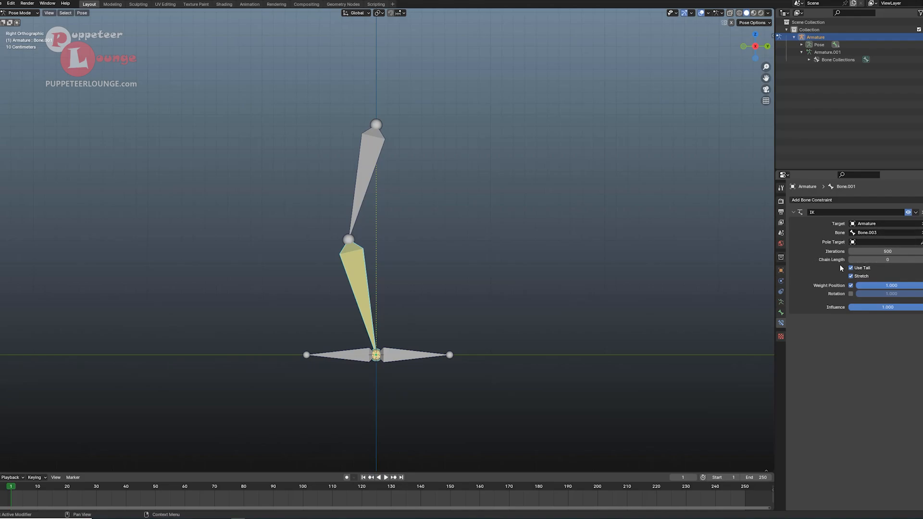
left_click(882, 260)
key("Return")
Test the limited IK chain by moving the control bone up and backward, and cancel the move.
left_click(421, 358)
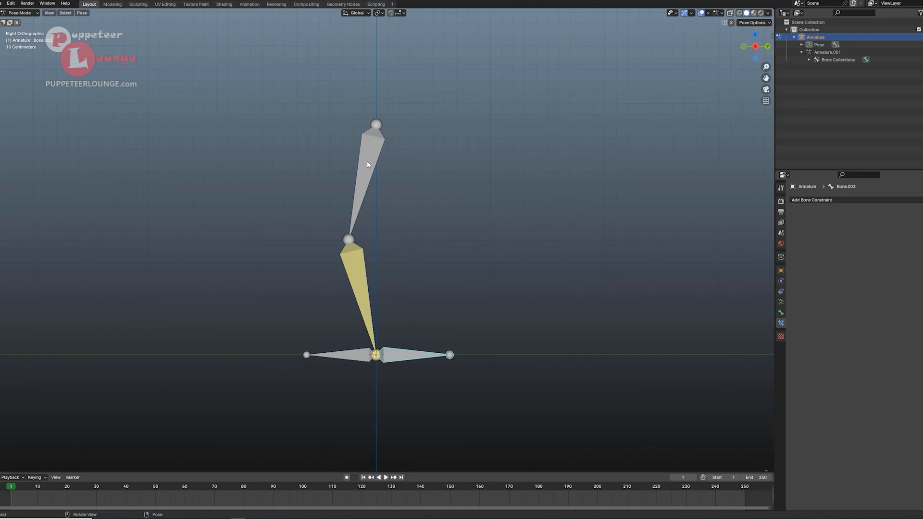
key("g")
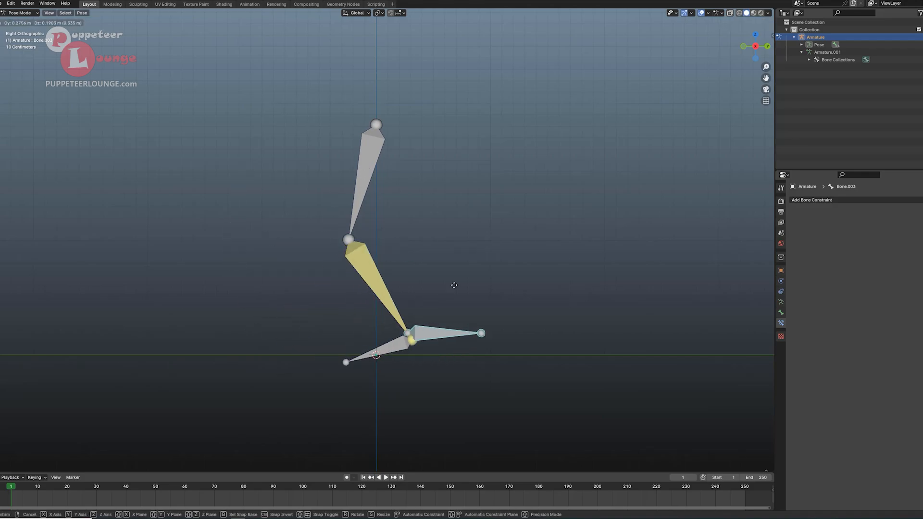
key("Escape")
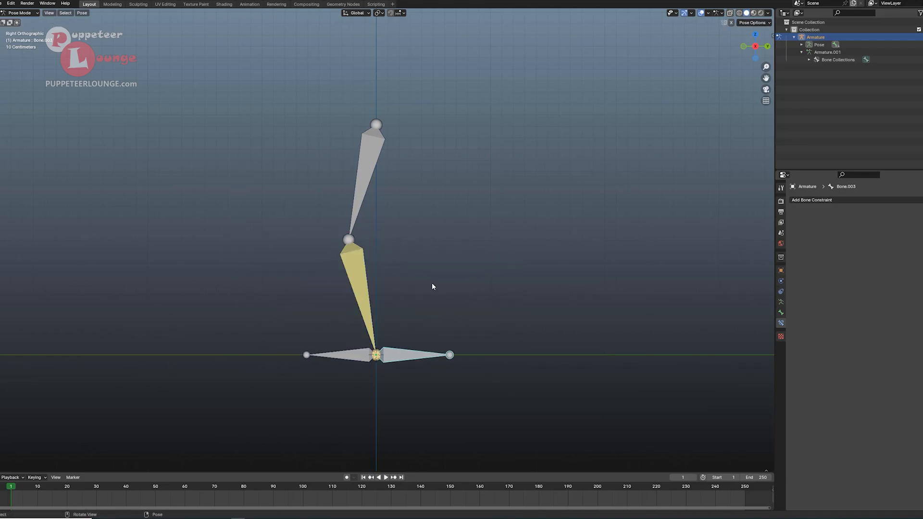
Set the chain length of the lower leg bone's IK constraint to 2.
left_click(364, 271)
left_click(890, 260)
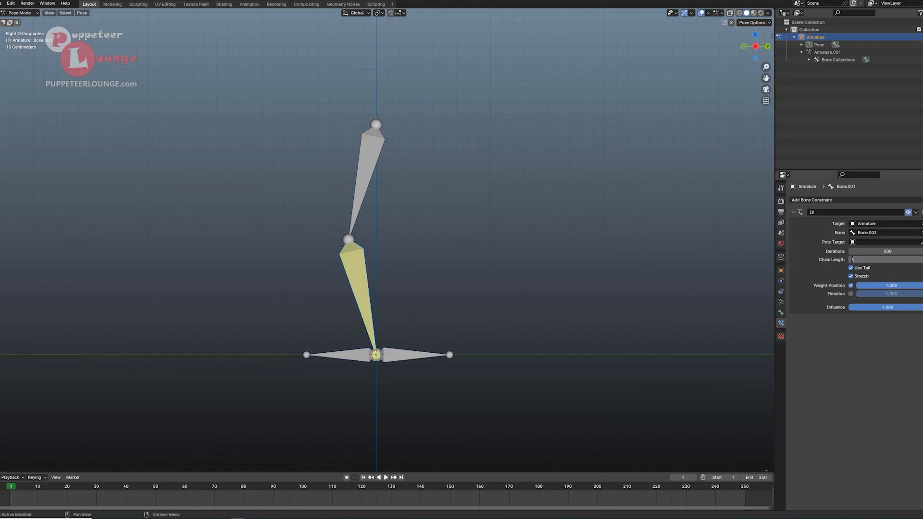
type("2")
key("Return")
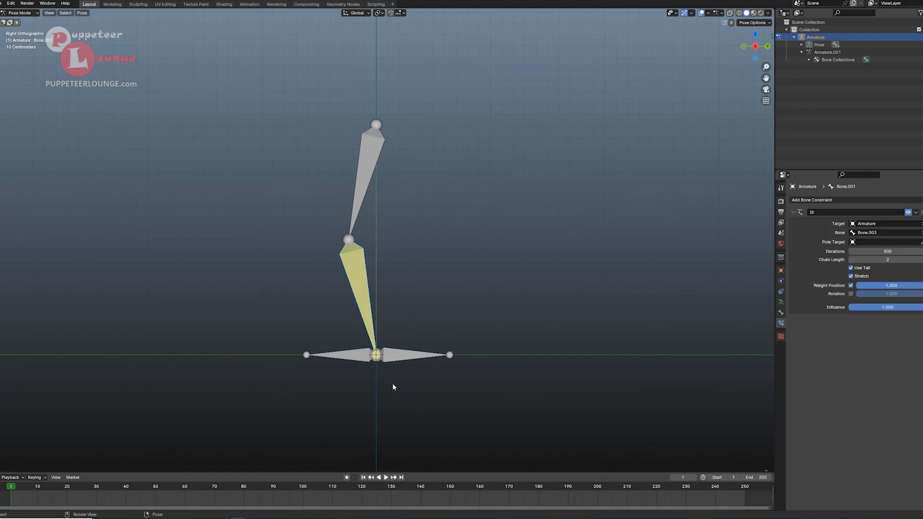
Test the two-bone IK chain by moving the control bone up and forward, and cancel the move.
left_click(400, 355)
key("g")
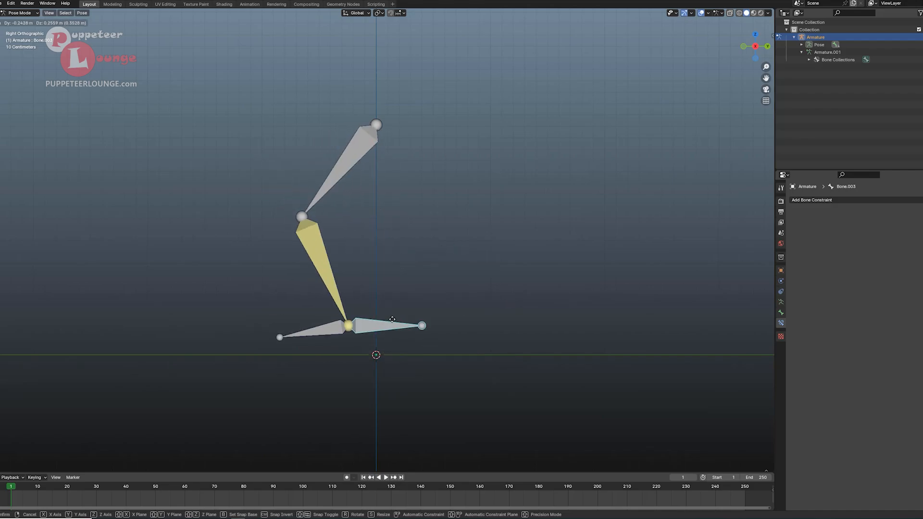
key("Escape")
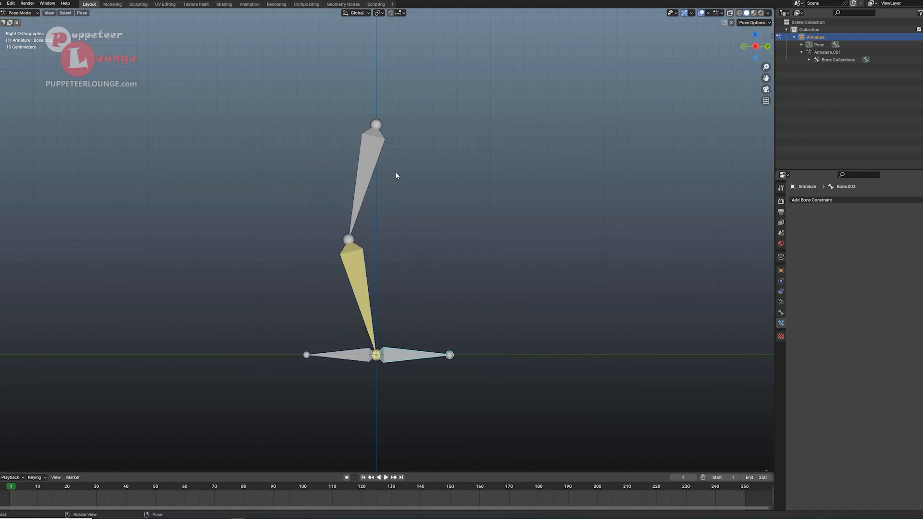
Select the lower leg bone, switch to Maya and examine the IK Handle Attributes of ikHandle1.
left_click(357, 280)
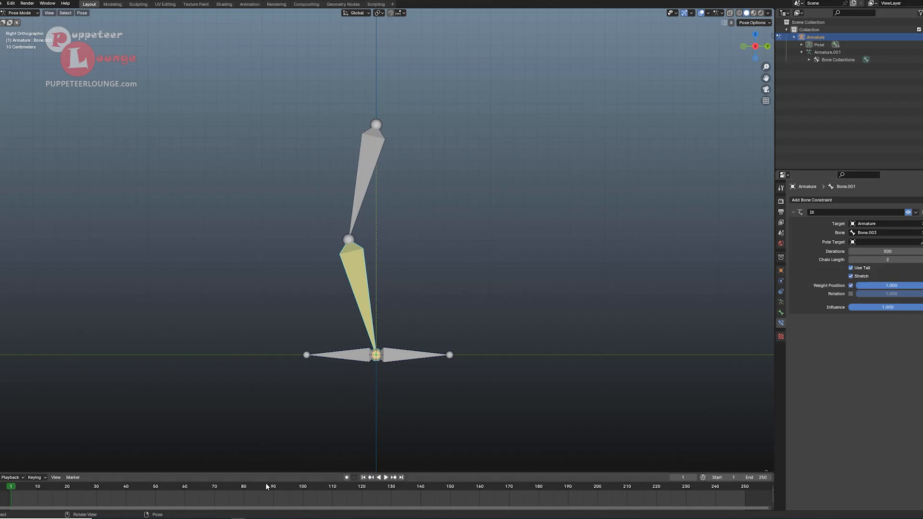
left_click(290, 495)
left_click_drag(404, 297, 541, 429)
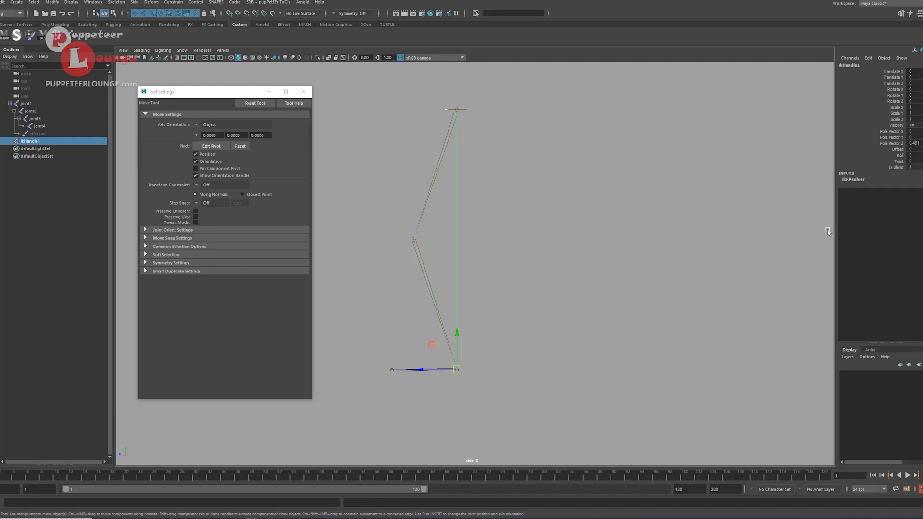
key("ctrl+a")
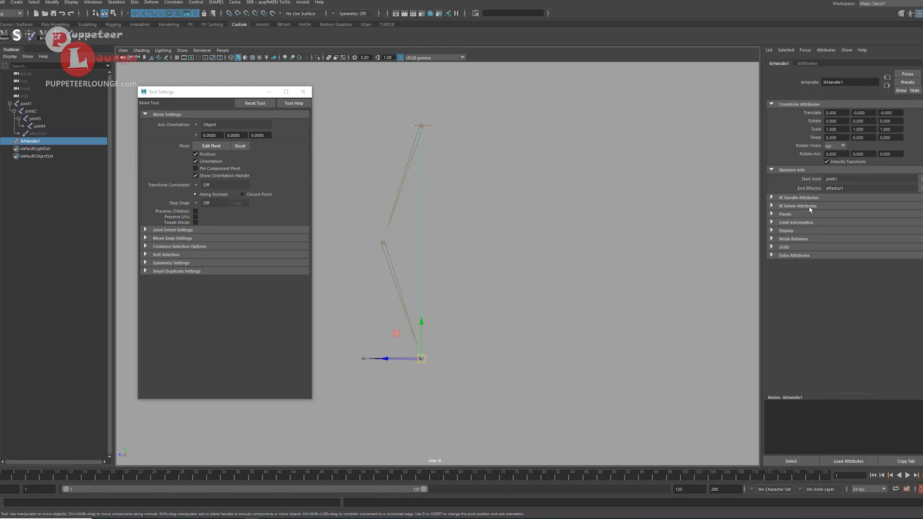
left_click(810, 197)
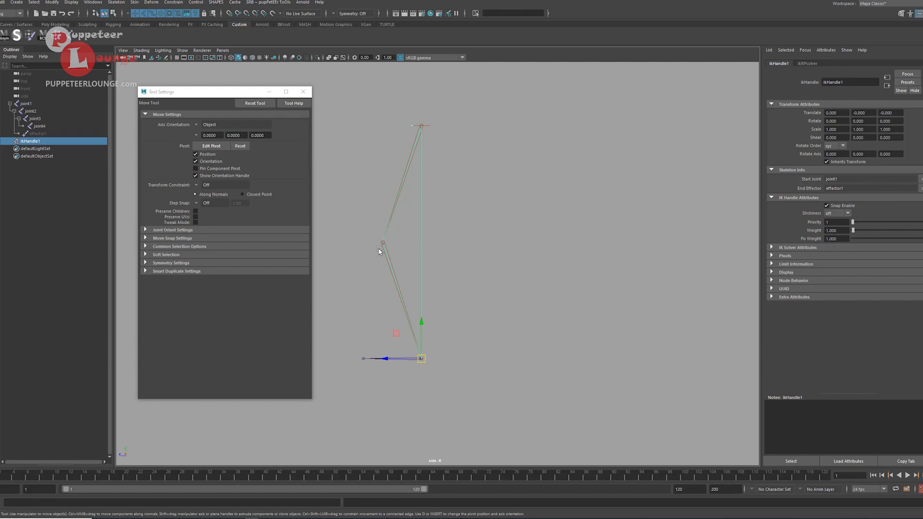
Inspect the attributes of the leg's knee and ankle joints, and close the Tool Settings window.
left_click(396, 197)
left_click_drag(390, 243, 359, 267)
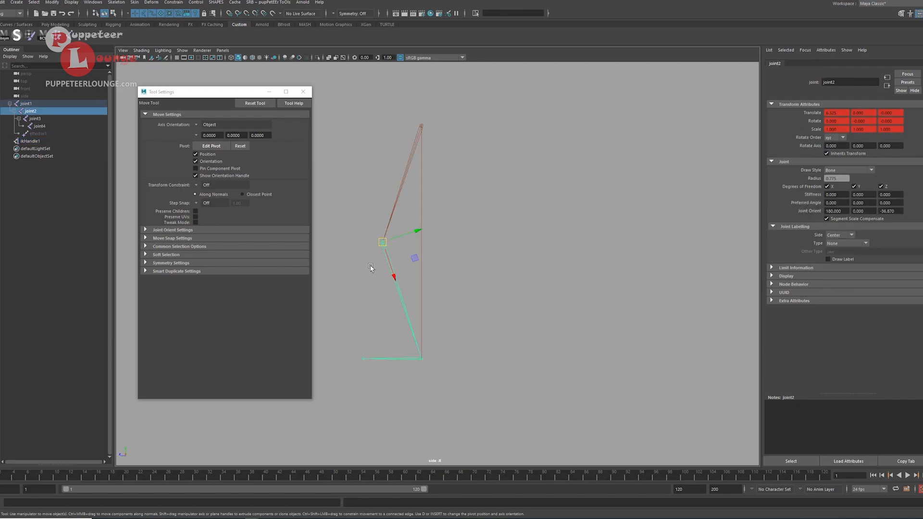
left_click(393, 359)
middle_click_drag(507, 185, 458, 218, "alt")
right_click_drag(459, 218, 411, 255, "alt")
middle_click_drag(411, 254, 398, 242, "alt")
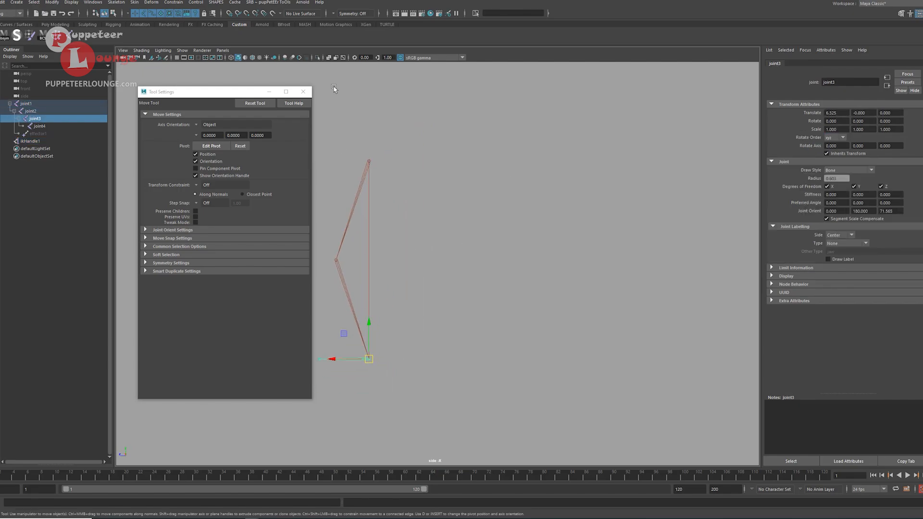
left_click(303, 91)
right_click_drag(327, 250, 344, 260, "alt")
middle_click_drag(345, 261, 321, 258, "alt")
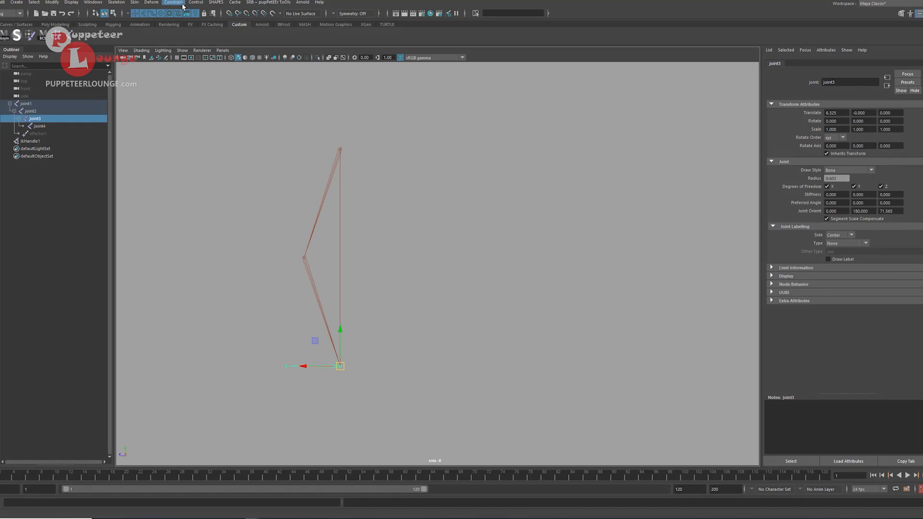
left_click(116, 1)
left_click(128, 22)
left_click(553, 145)
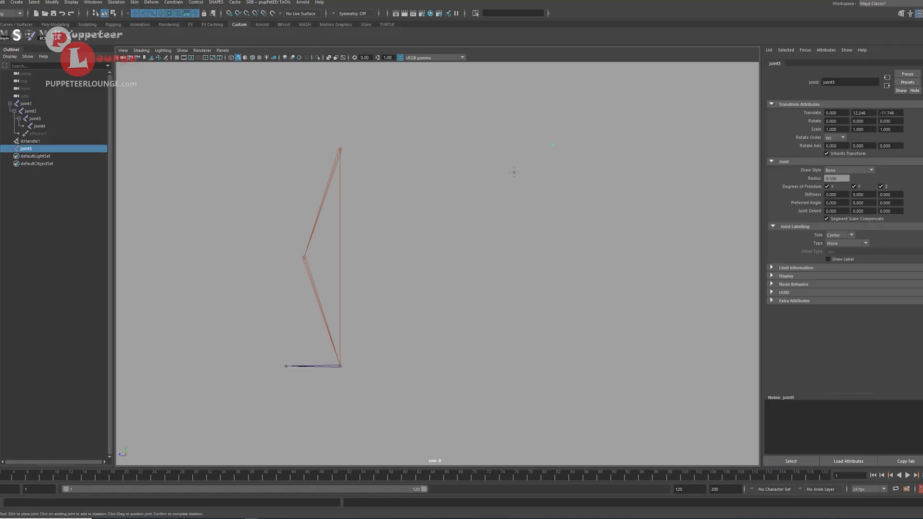
left_click(512, 174)
left_click(487, 216)
left_click(548, 238)
left_click(570, 244)
left_click(589, 267)
left_click(569, 299)
left_click(539, 310)
left_click(486, 324)
left_click(479, 331)
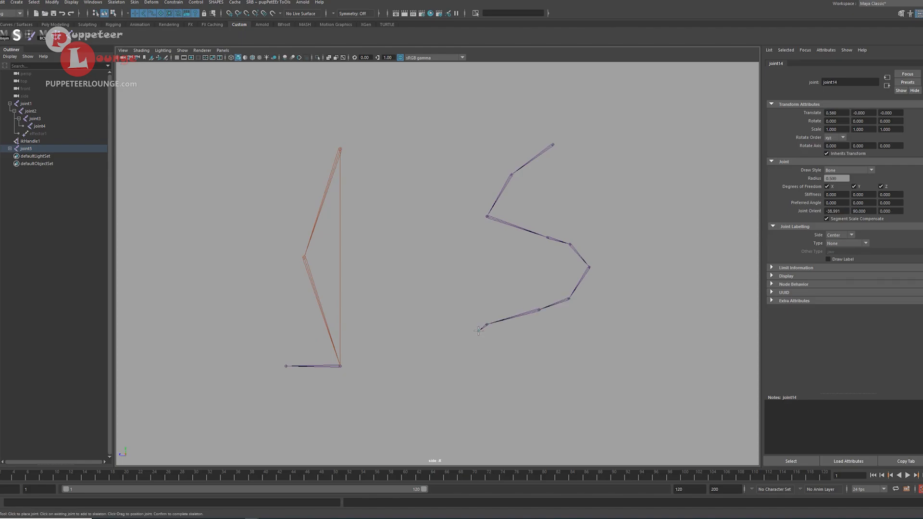
key("Return")
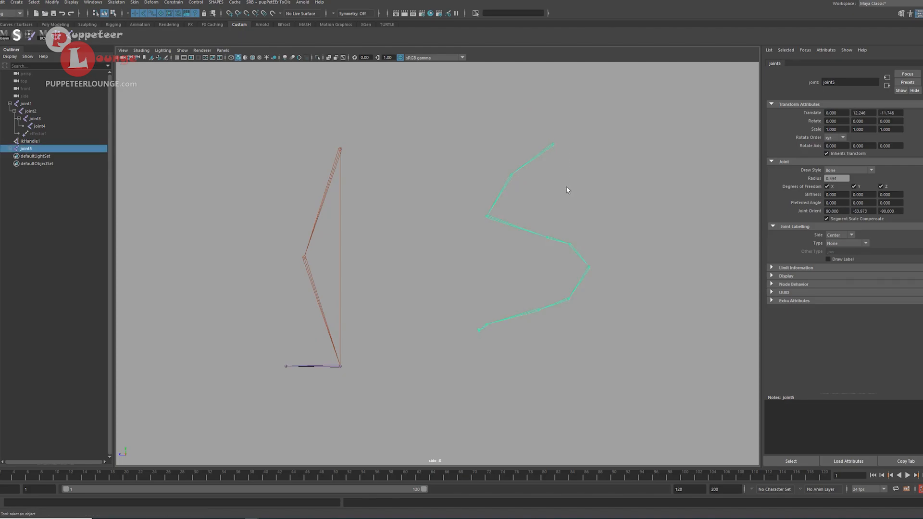
key("Delete")
Draw a five-joint zigzag chain running downward behind the leg chain in the side view.
key("g")
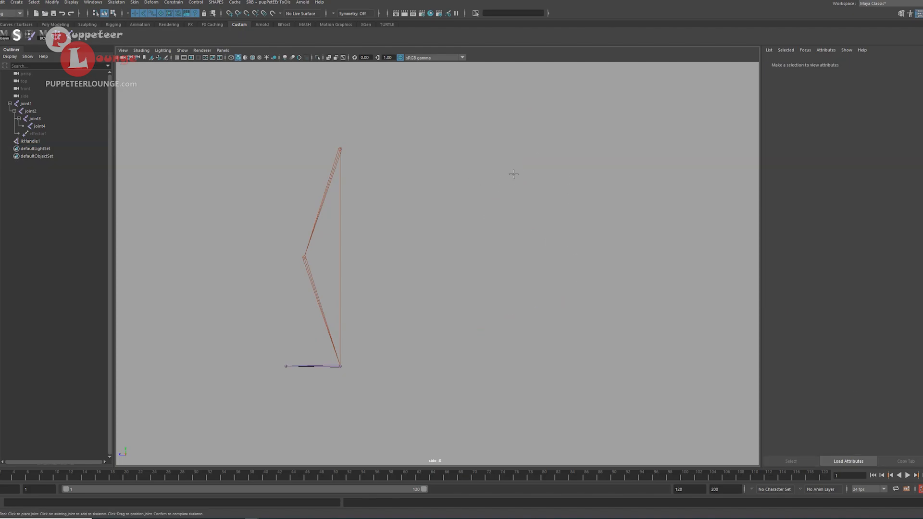
left_click(561, 138)
left_click(531, 205)
left_click(563, 251)
left_click(515, 300)
left_click(552, 356)
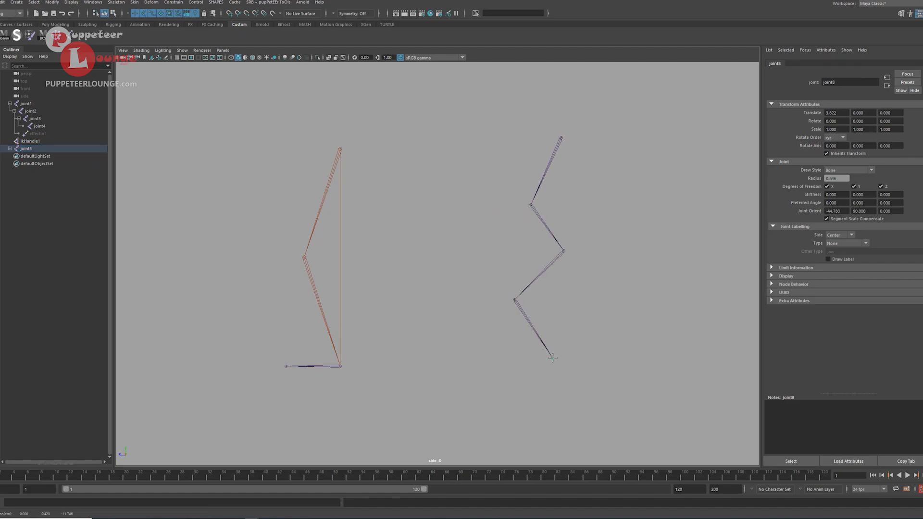
key("Return")
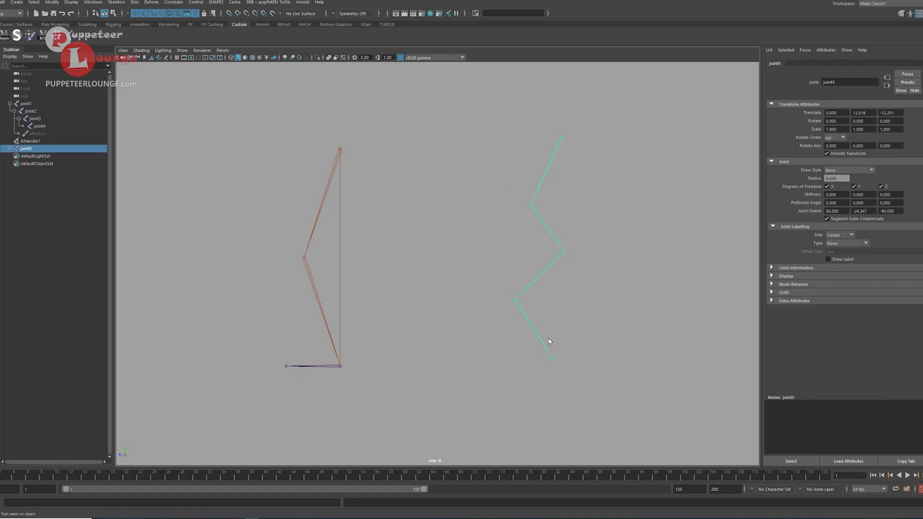
Create an IK handle on the zigzag chain from its top joint to its bottom joint.
middle_click_drag(546, 303, 519, 306, "alt")
left_click(116, 2)
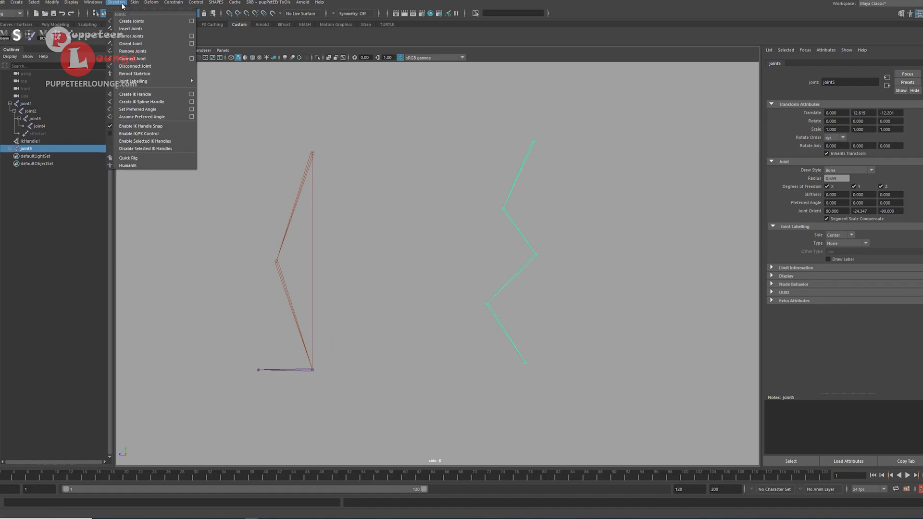
left_click(147, 95)
left_click(533, 141)
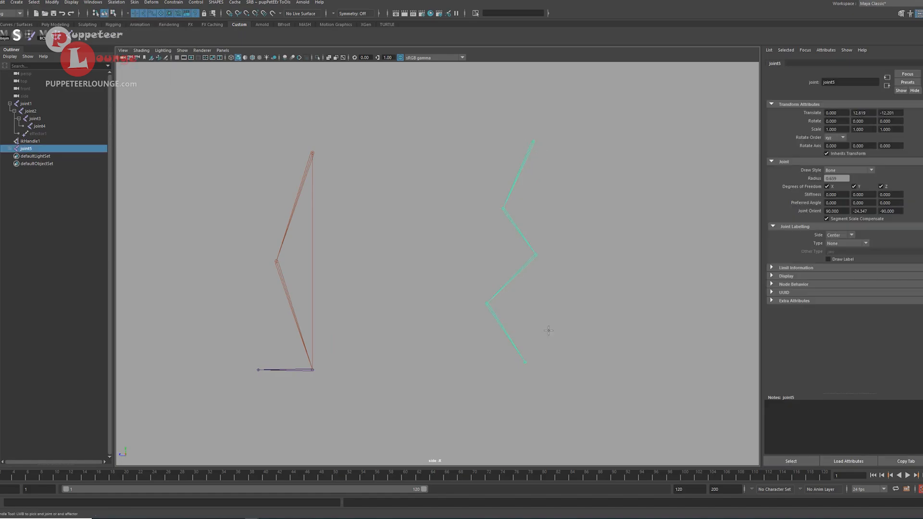
left_click(527, 365)
Test the zigzag chain's IK handle by moving it upward twice, undoing each move.
key("w")
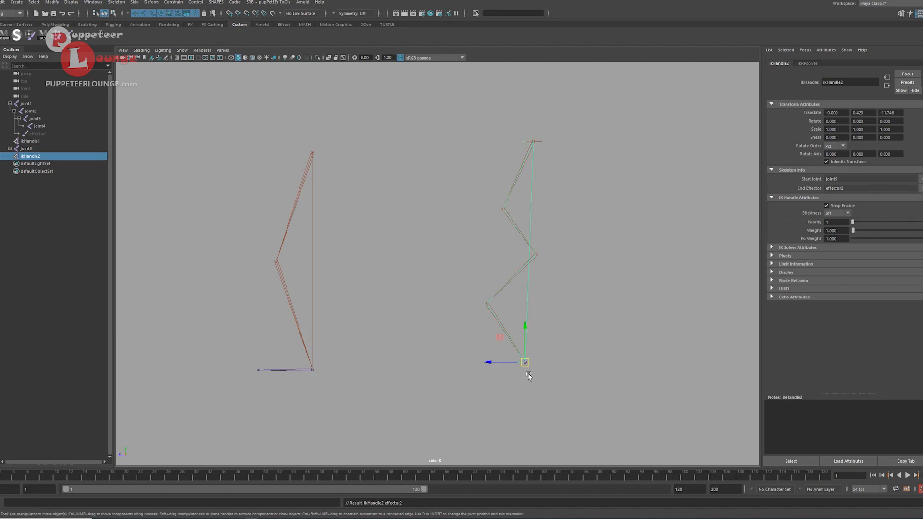
left_click_drag(526, 370, 493, 338)
key("ctrl+z")
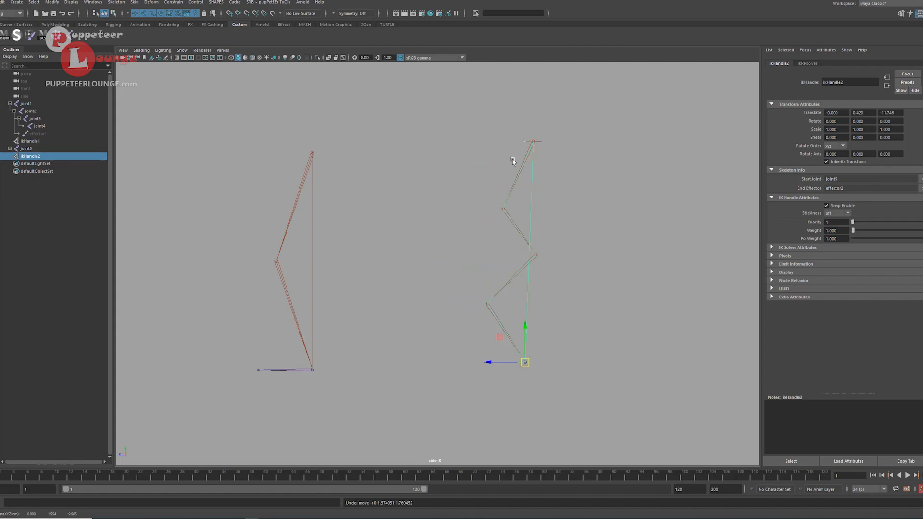
mouse_move(505, 347)
left_mouse_down()
mouse_move(539, 381)
mouse_move(475, 308)
mouse_move(546, 352)
mouse_move(498, 282)
mouse_move(536, 356)
mouse_move(512, 279)
mouse_move(517, 320)
left_mouse_up()
key("ctrl+z")
Duplicate the zigzag joint chain and place the copy between the two chains at about Y 12.4, Z -5.5.
left_click(526, 164)
key("ctrl+d")
key("w")
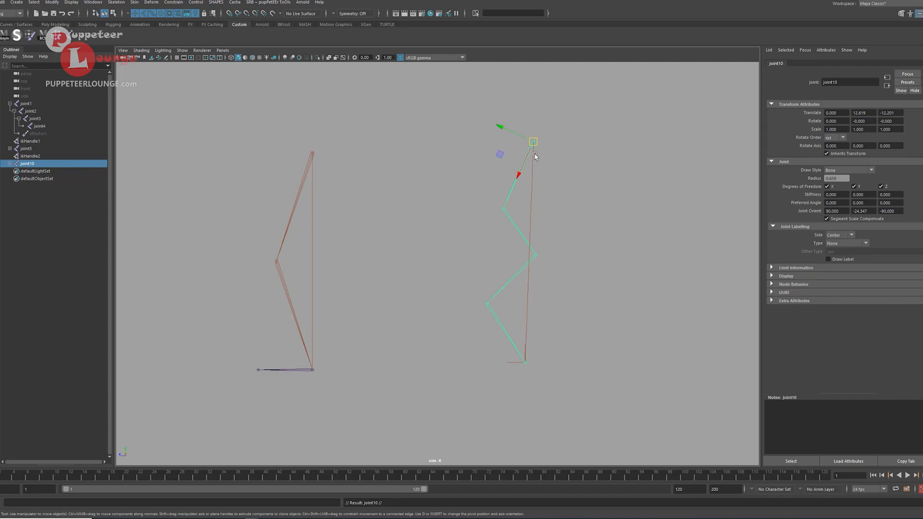
left_click_drag(525, 148, 409, 149)
key("q")
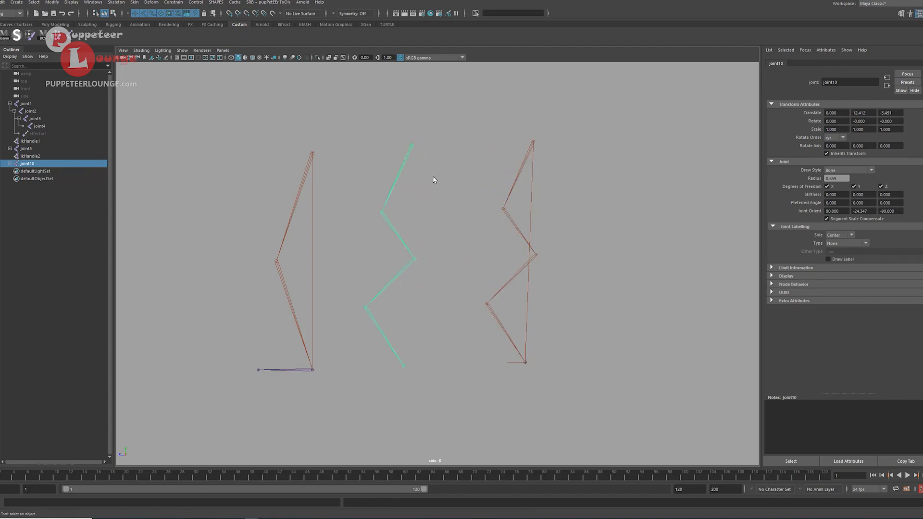
left_click(432, 179)
key("ctrl+z")
Find the ikSpringSolver plug-in by searching the Plug-in Manager for "spring", close the manager and run the ikSpringSolver command.
left_click(93, 3)
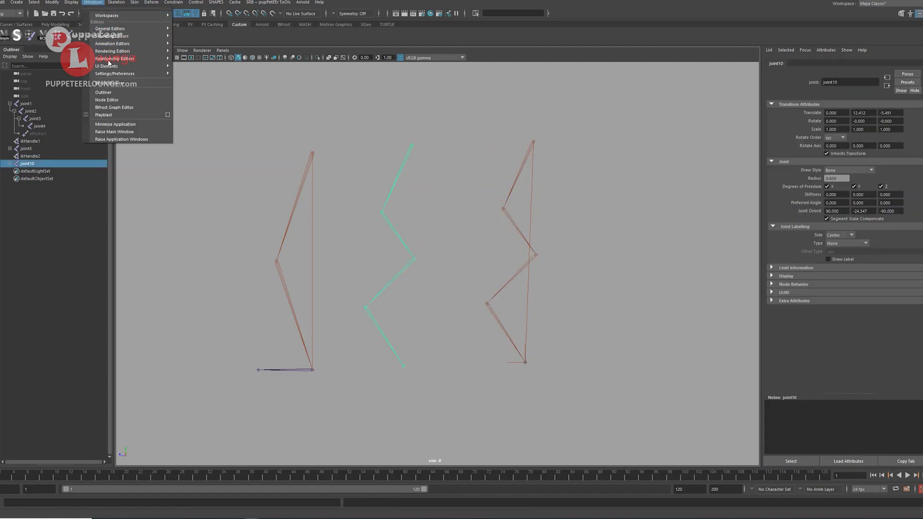
mouse_move(129, 73)
left_click(197, 128)
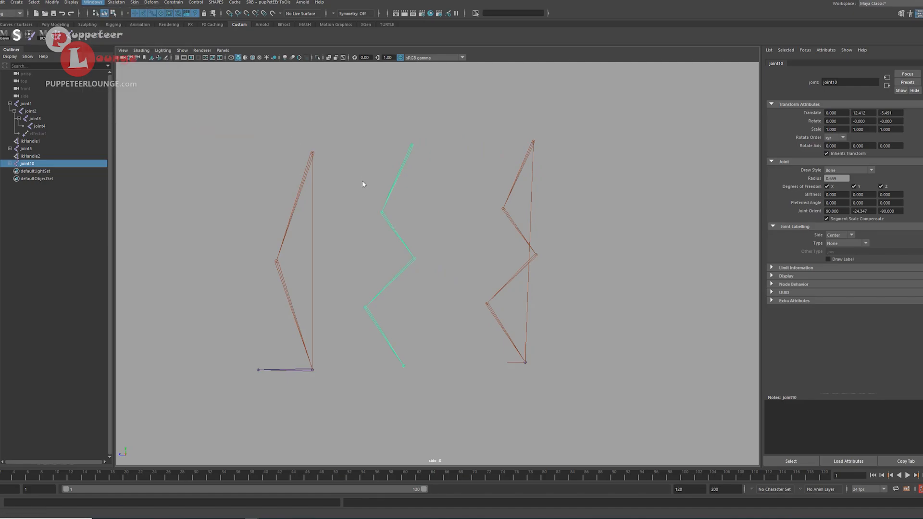
left_click(341, 193)
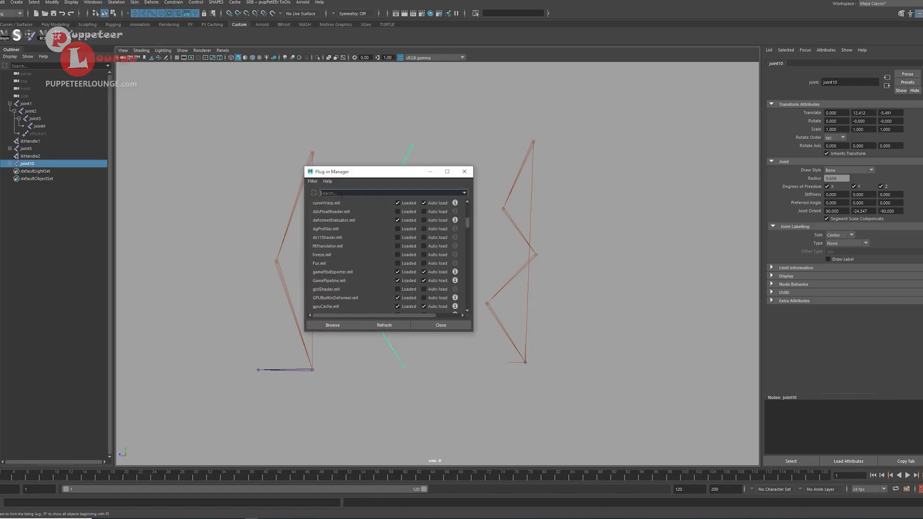
type("spring")
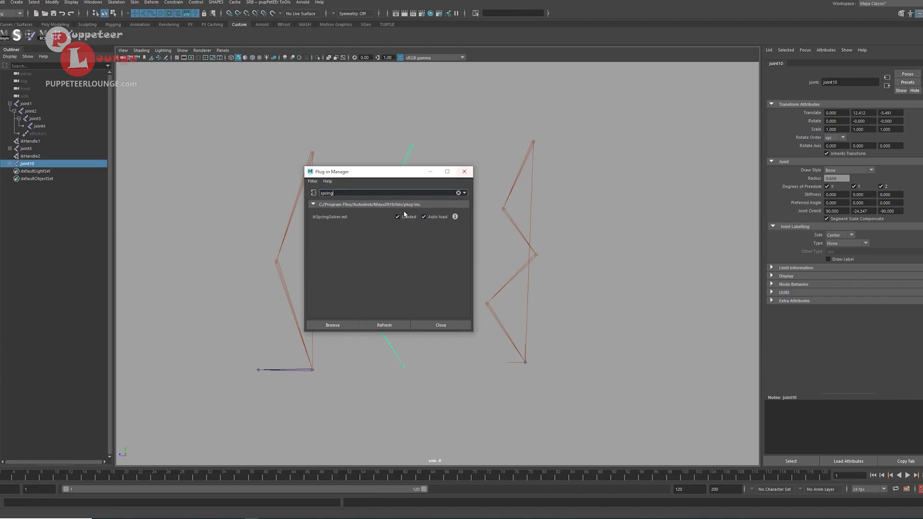
left_click(463, 173)
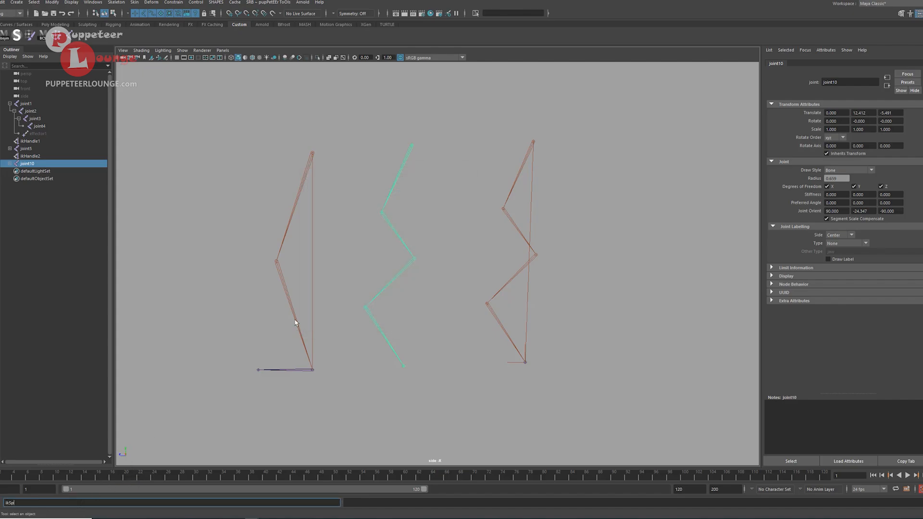
key("Return")
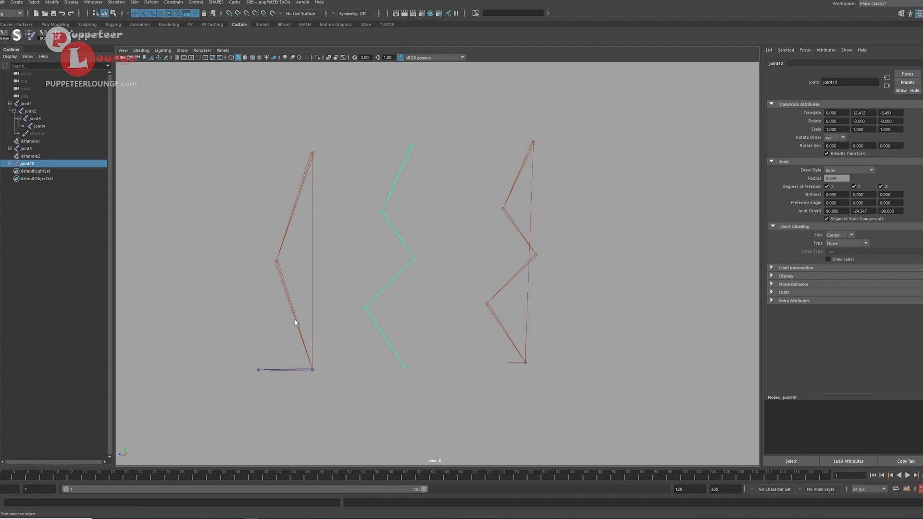
Create an IK handle with the Spring Solver from the top joint to the bottom joint of the duplicated chain.
left_click(116, 2)
left_click(192, 94)
left_click(217, 125)
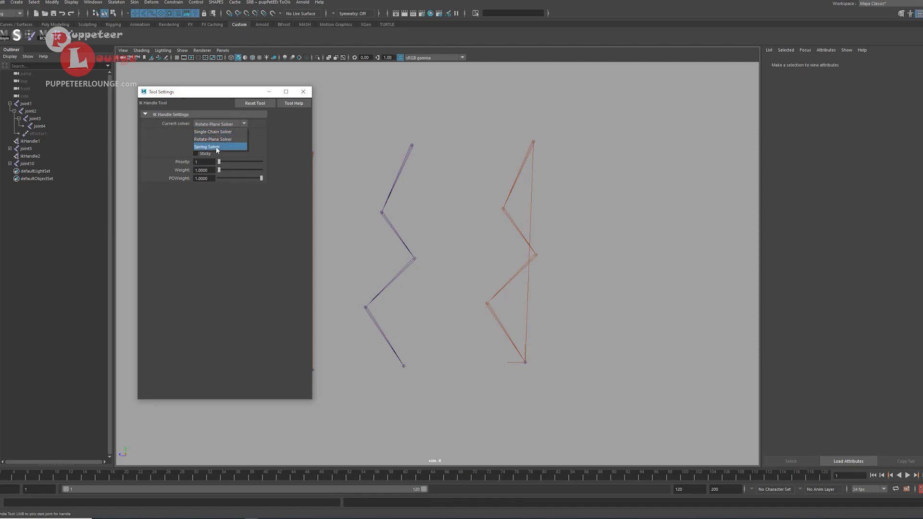
left_click(216, 147)
left_click(412, 145)
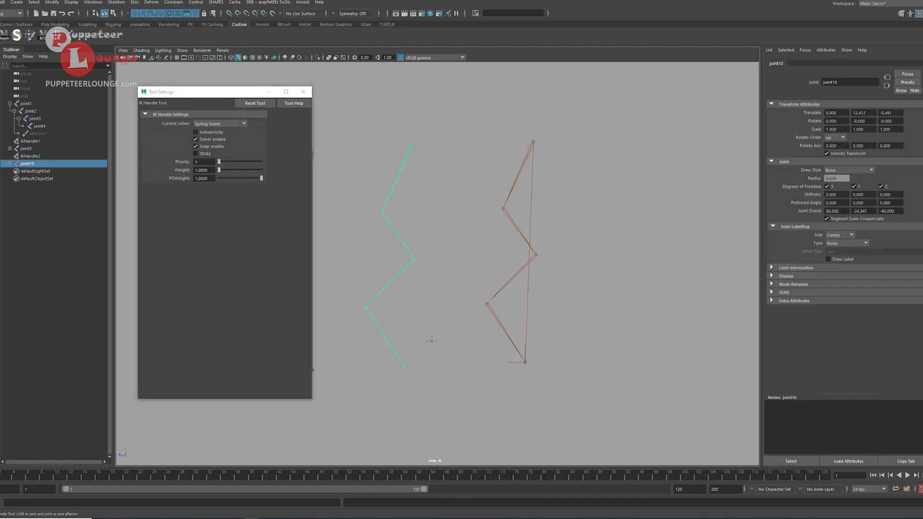
left_click(406, 364)
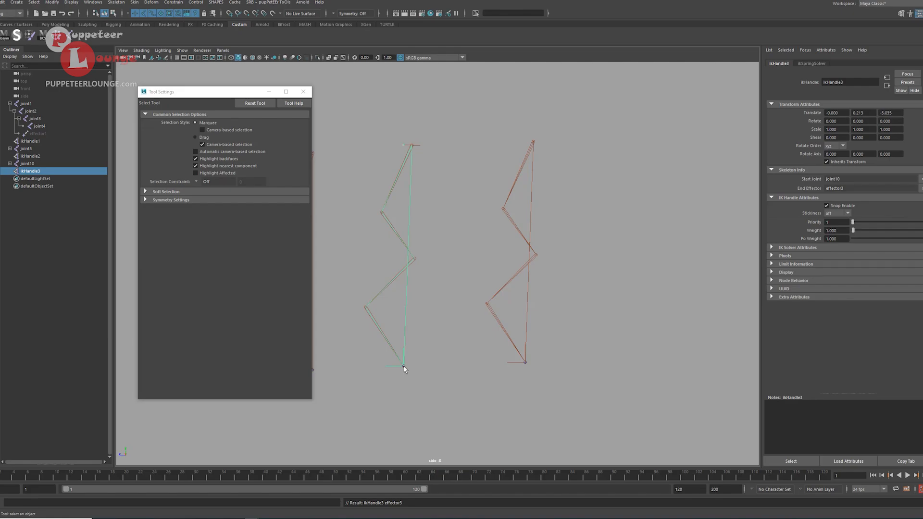
Test the spring-solver IK handle by moving it up, undo the move, and add the original zigzag chain's handle to the selection.
key("w")
left_click_drag(405, 367, 399, 338)
key("ctrl+z")
left_click_drag(499, 344, 505, 363, "shift")
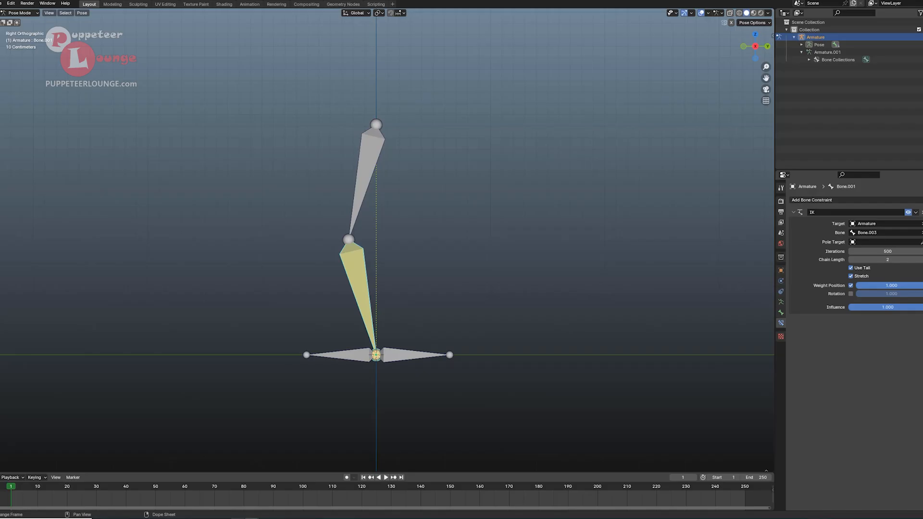
Switch to Blender, delete the old leg armature and add a new 1 m armature at the world origin.
left_click_drag(410, 113, 329, 273)
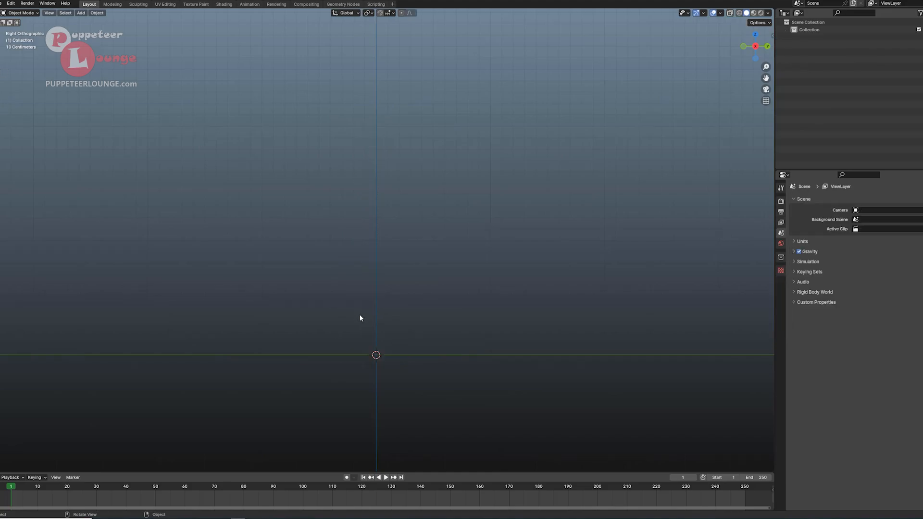
key("shift+a")
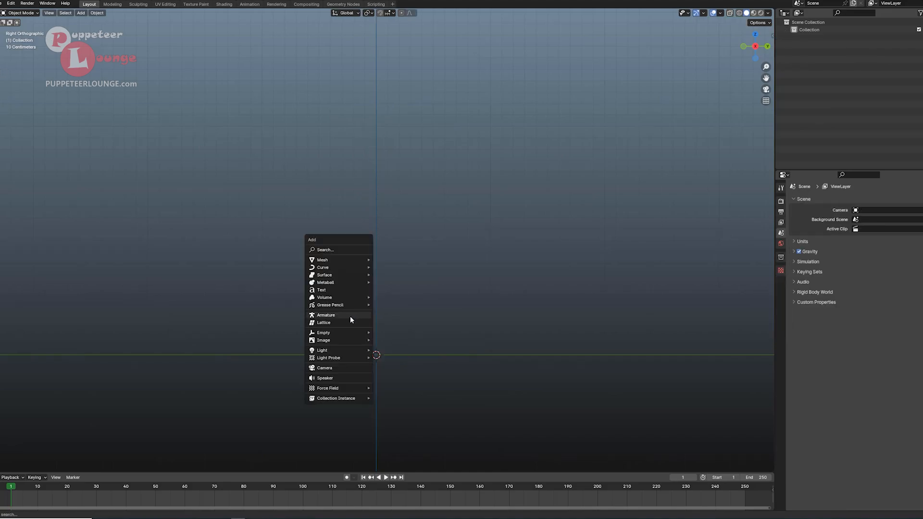
left_click(326, 315)
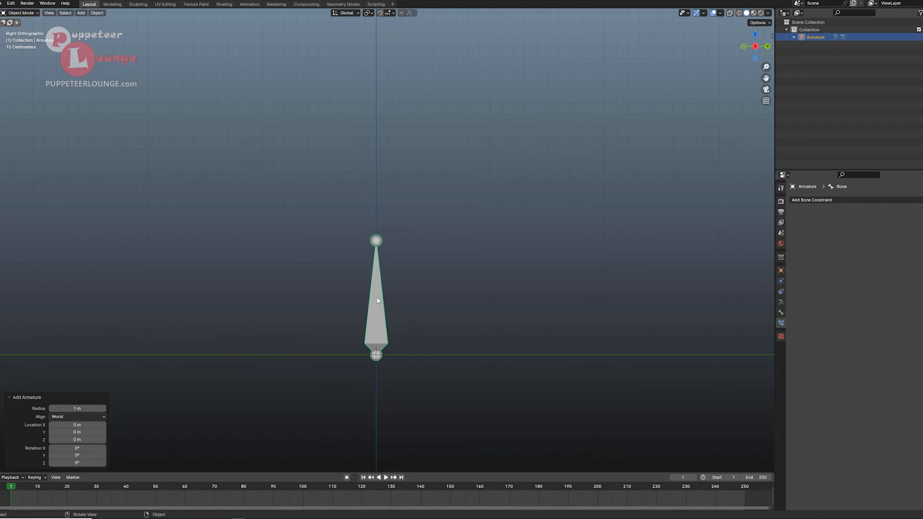
Enter Edit Mode on the new armature and switch the direction of its bone.
left_click(19, 13)
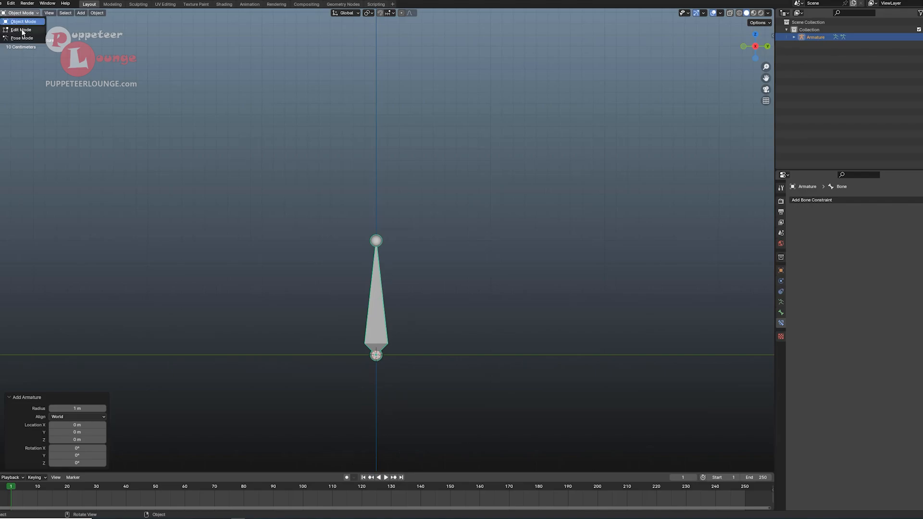
left_click(19, 29)
left_click(376, 319)
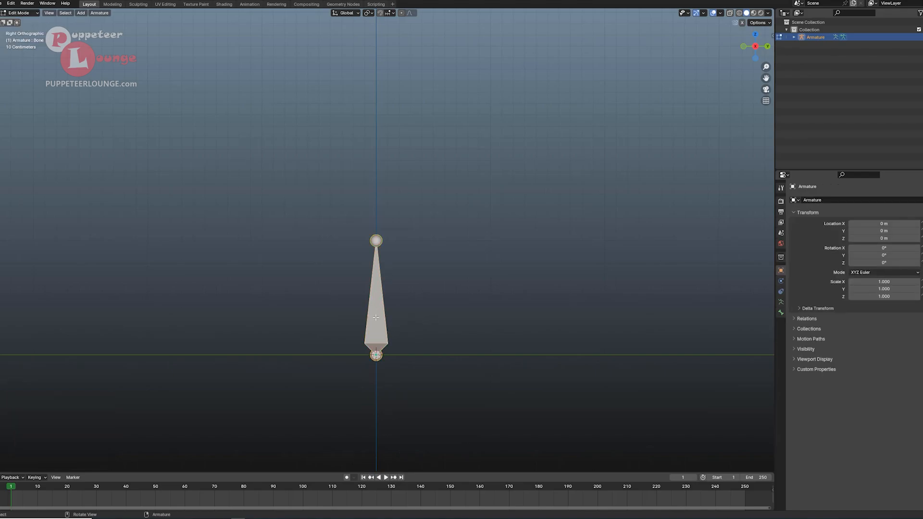
key("alt+f")
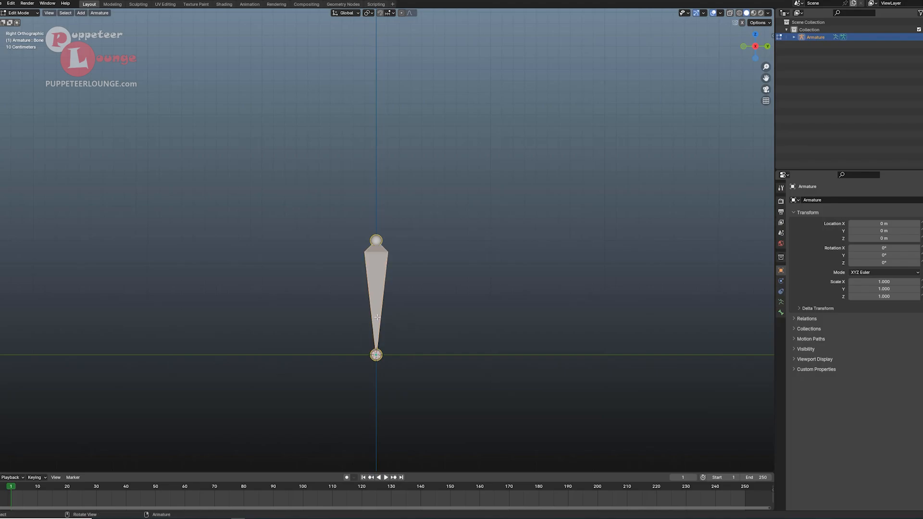
Raise the bone's upper joint about 1.71 m along Z and place its lower joint diagonally beneath it, offset about -0.49 m in Y.
left_click(377, 239)
key("g")
key("z")
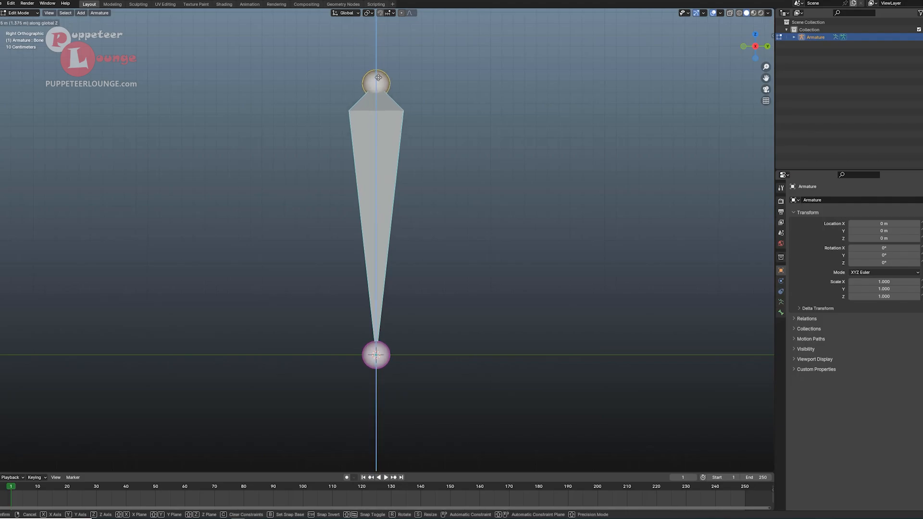
left_click(378, 38)
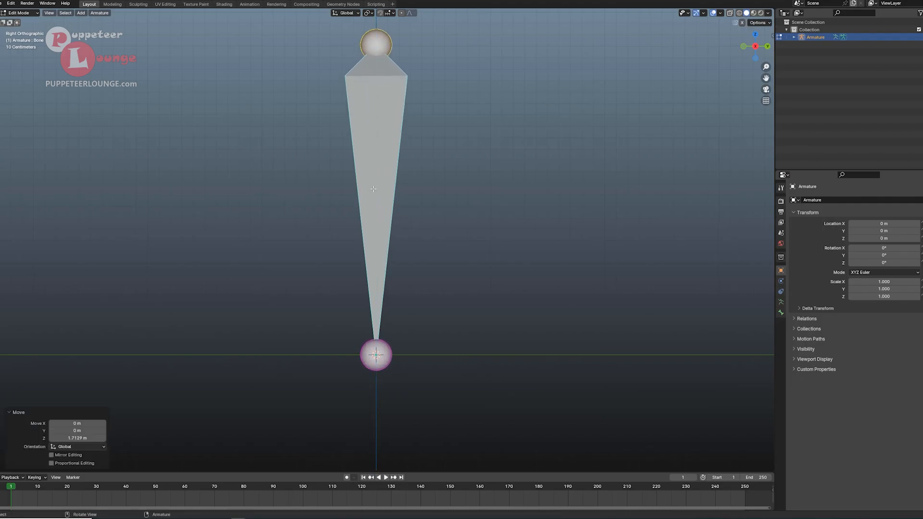
left_click(379, 368)
key("g")
left_click(336, 154)
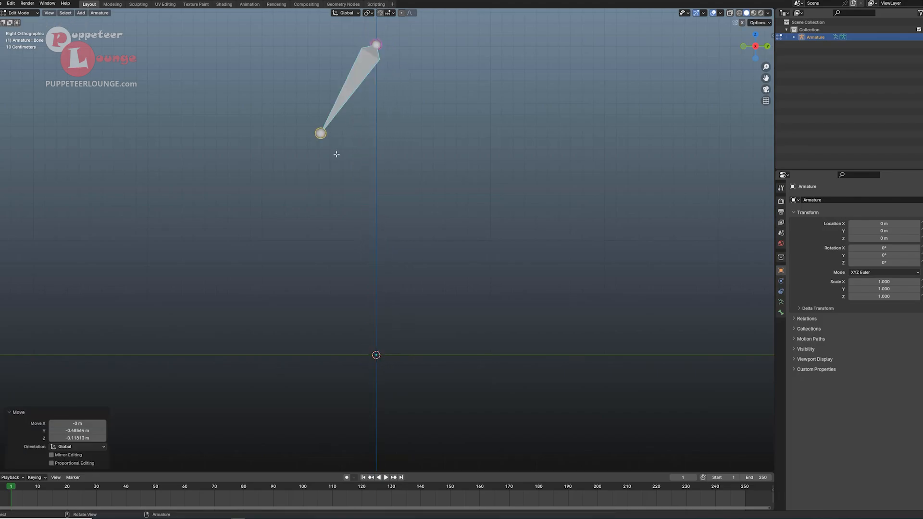
Extrude three more bones downward in a zigzag, with Y offsets of about 0.90 m, -0.93 m and 0.89 m.
key("e")
left_click(439, 212)
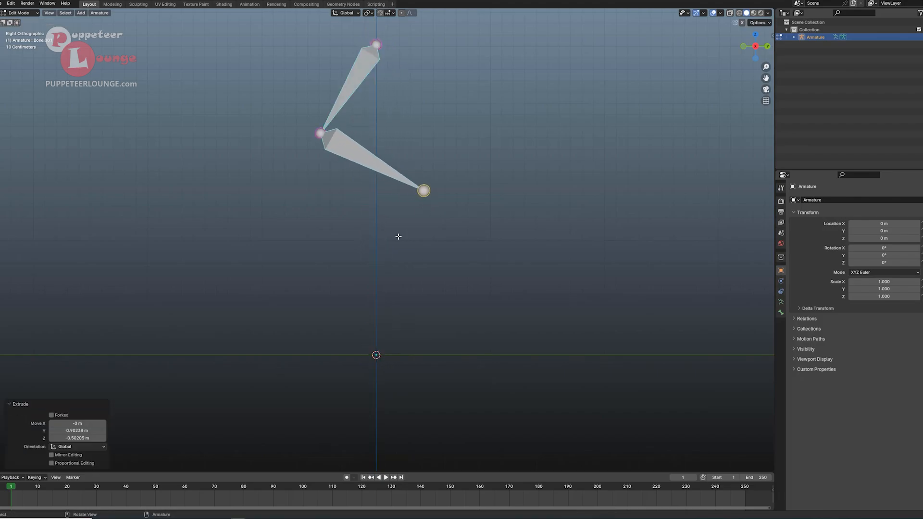
key("e")
left_click(262, 345)
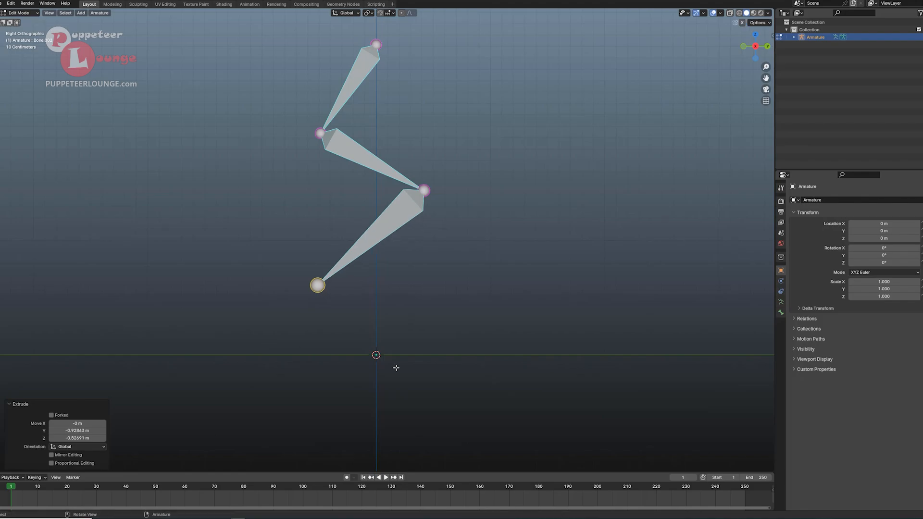
key("e")
left_click(497, 424)
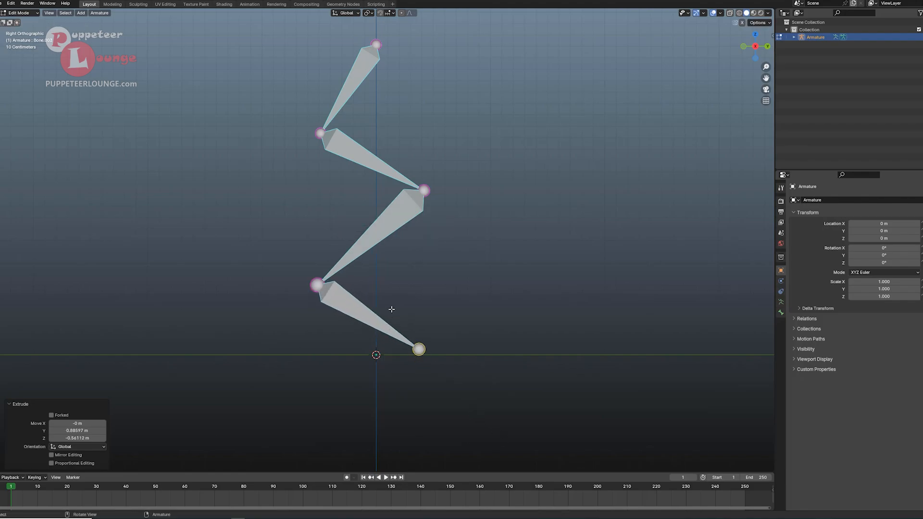
Extrude a horizontal control bone about 0.87 m along Y from the lowest joint and clear its parent.
left_click(19, 13)
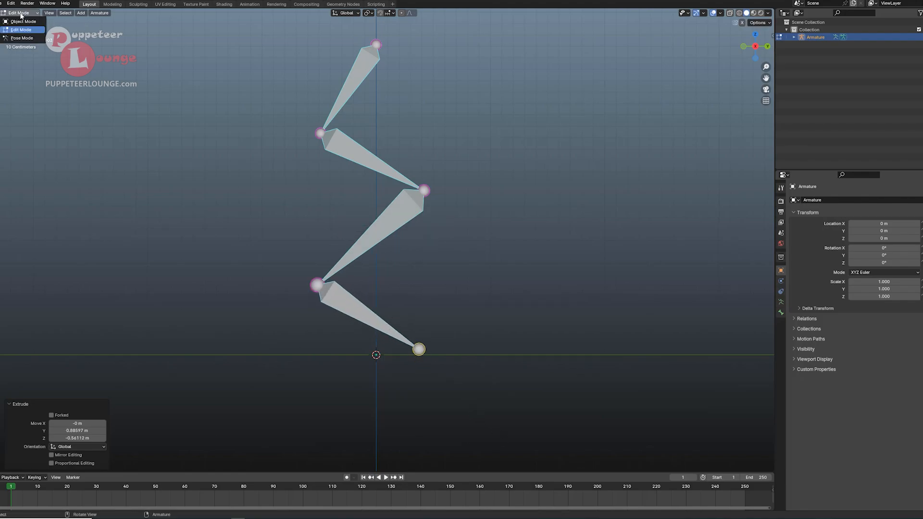
left_click(422, 351)
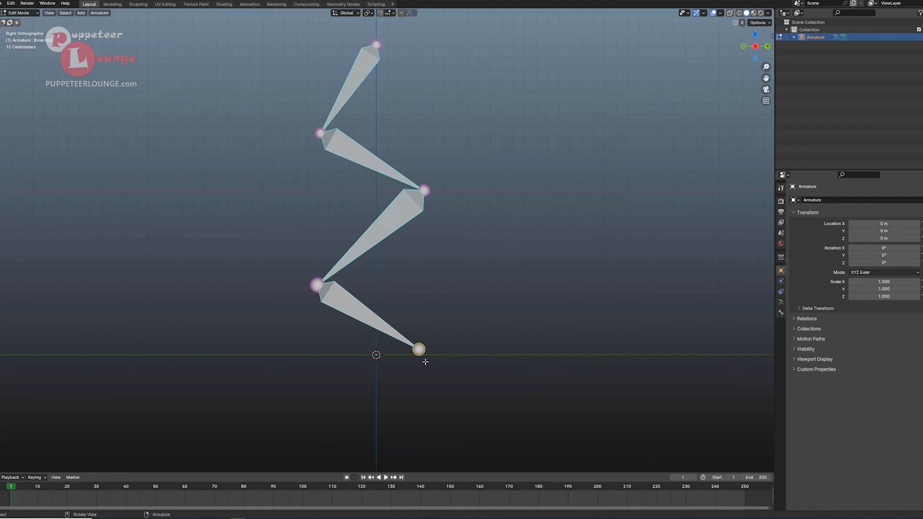
key("e")
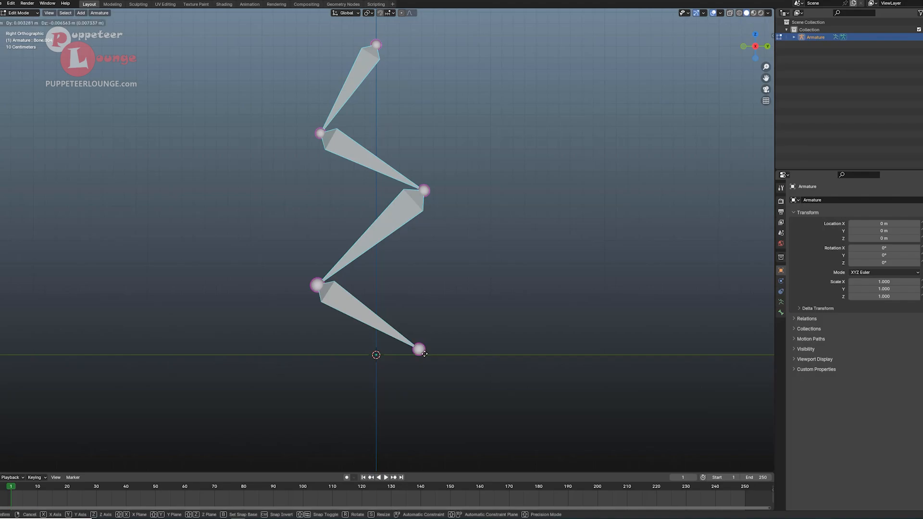
key("y")
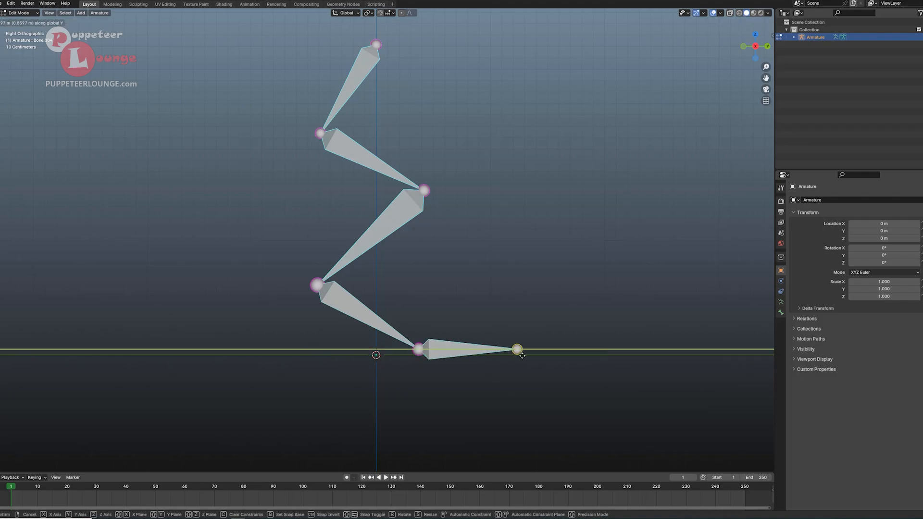
left_click(524, 355)
right_click(449, 353)
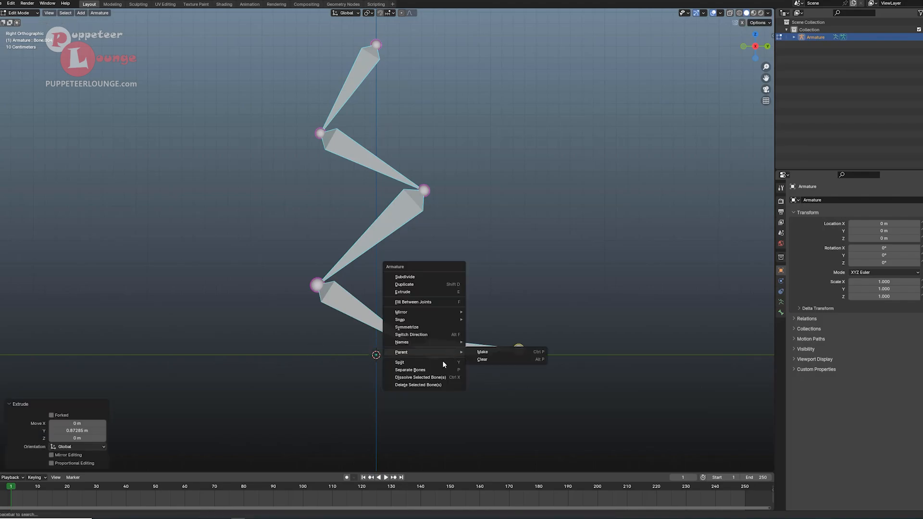
mouse_move(435, 354)
left_click(493, 359)
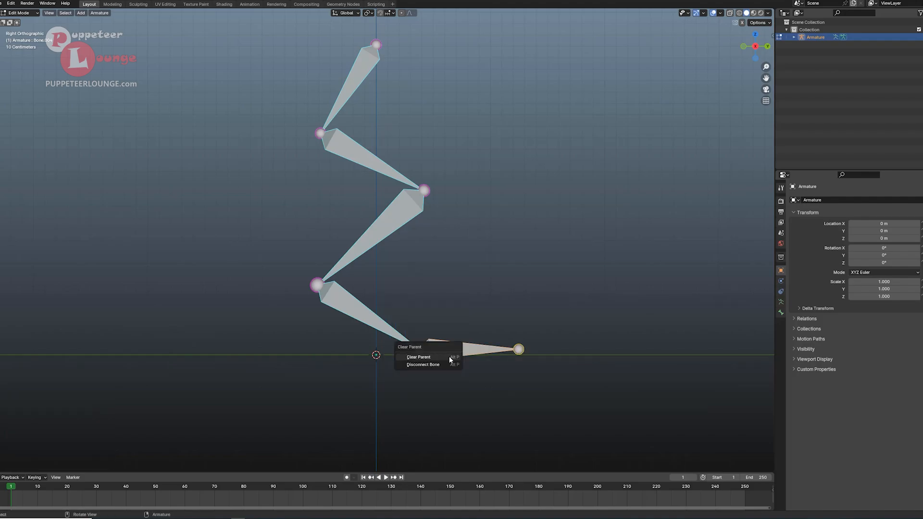
left_click(450, 358)
In Pose Mode, add an Inverse Kinematics constraint to the lowest zigzag bone with the horizontal bone as its target.
left_click(19, 13)
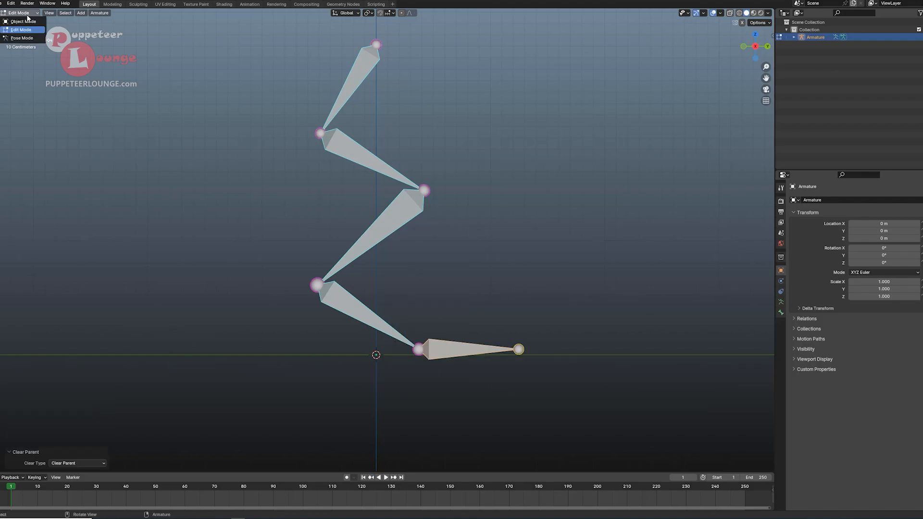
left_click(26, 39)
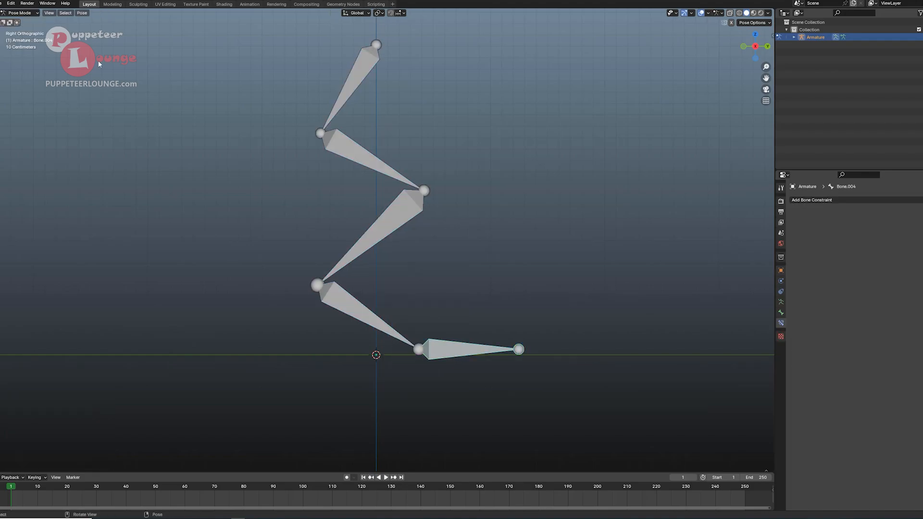
left_click(467, 277)
left_click(444, 353)
left_click(322, 299, "shift")
key("ctrl+shift+c")
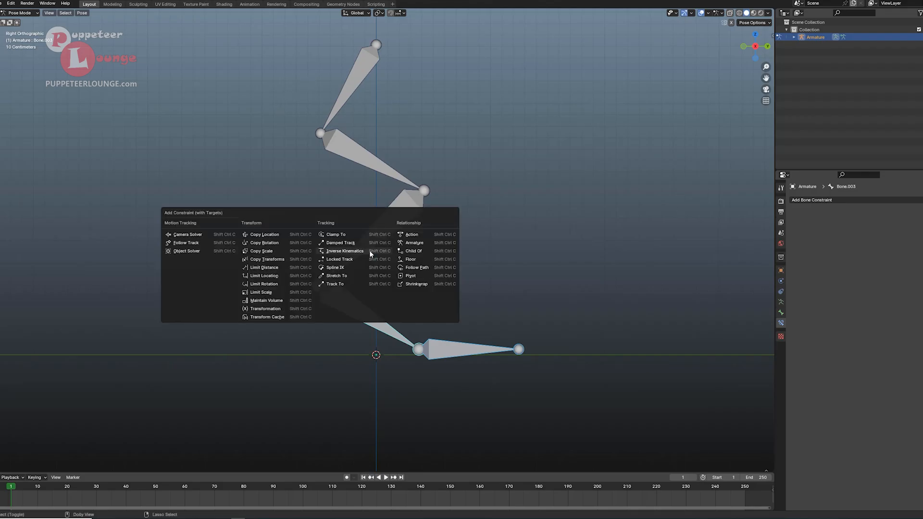
left_click(336, 251)
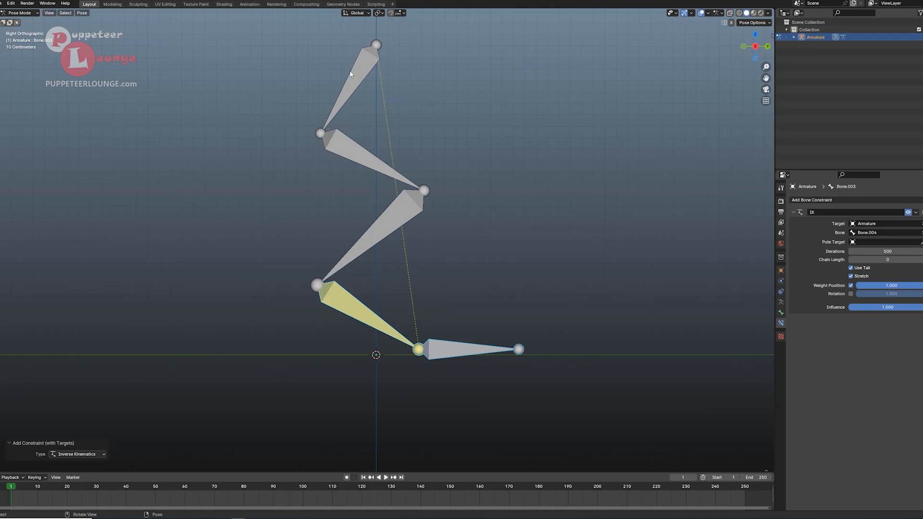
Test the full IK chain by moving the horizontal target bone around, and cancel the move.
scroll(366, 250, "down", 2)
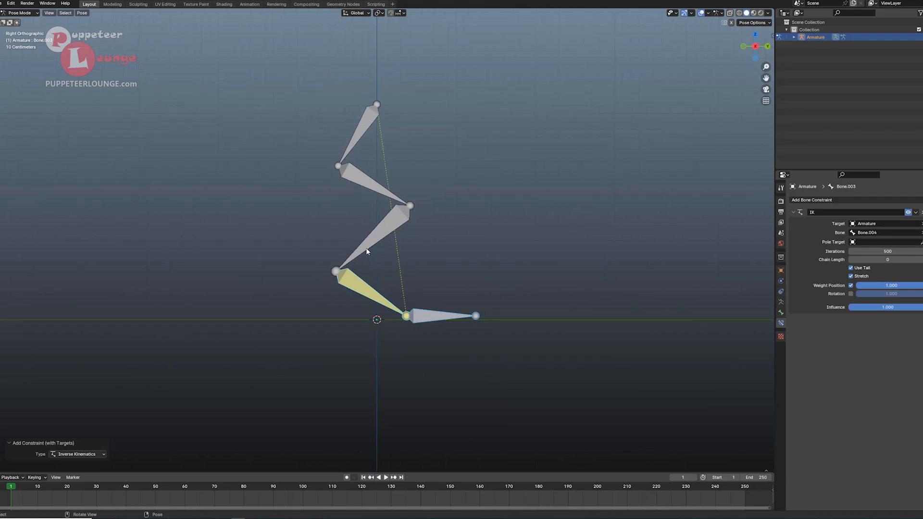
left_click(421, 319)
key("g")
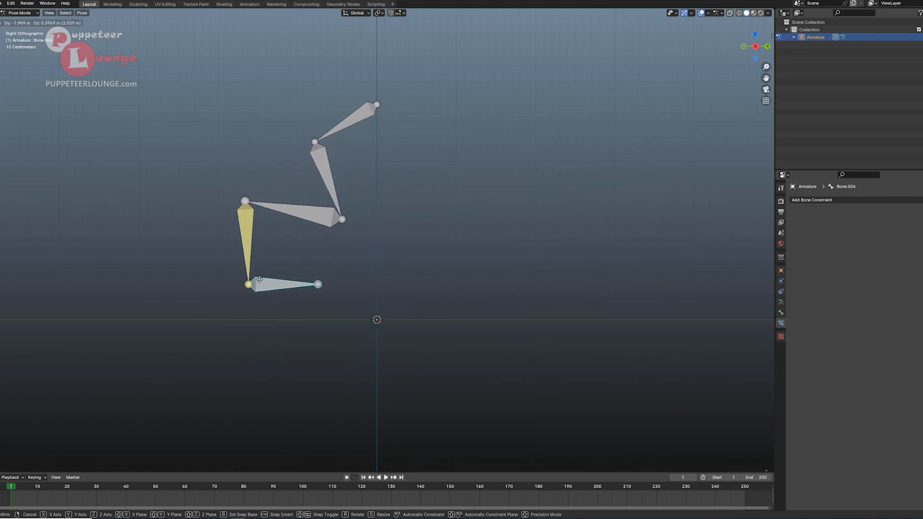
left_click(392, 322)
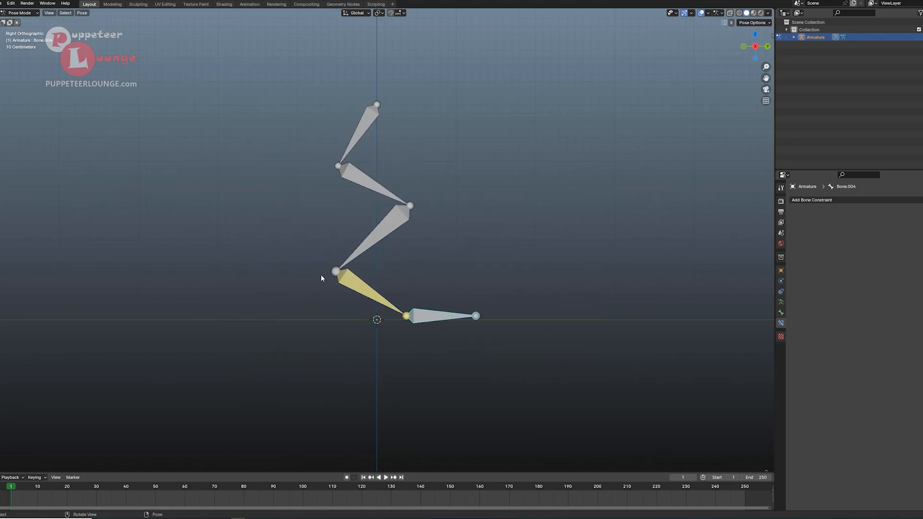
Switch to Maya, move both zigzag chains' IK handles together to compare their solvers, undo the moves and return to Blender.
left_click(288, 495)
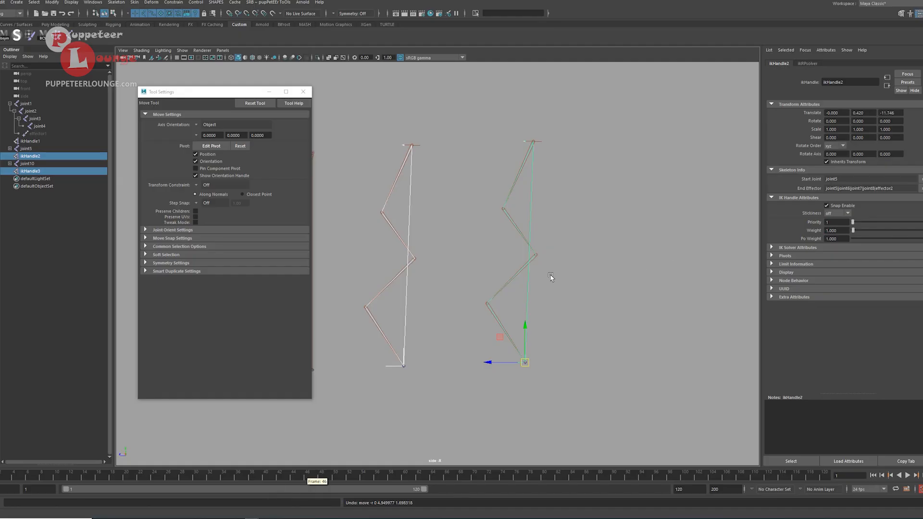
left_click_drag(524, 363, 585, 285)
key("ctrl+z")
key("ctrl+z")
key("ctrl+z")
key("ctrl+z")
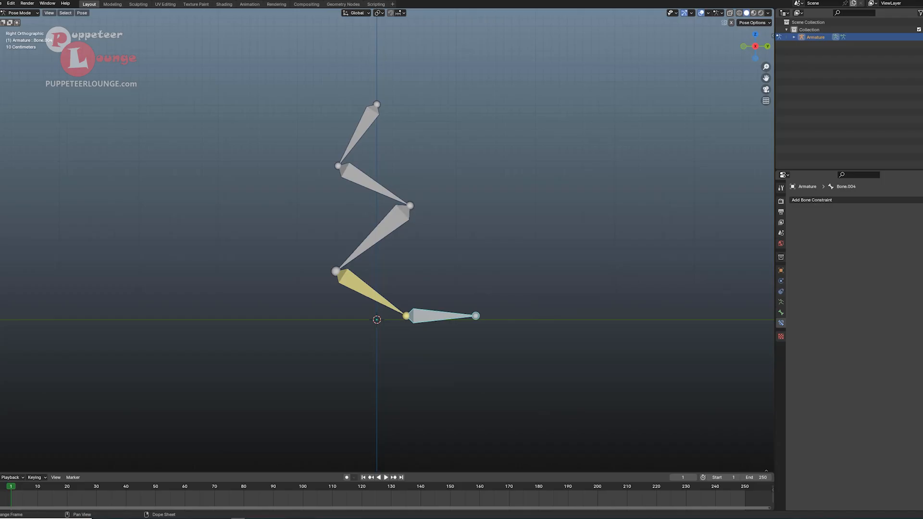
Set the IK constraint's chain length to 2 on the lowest zigzag bone and test it by moving the target bone.
left_click(409, 311)
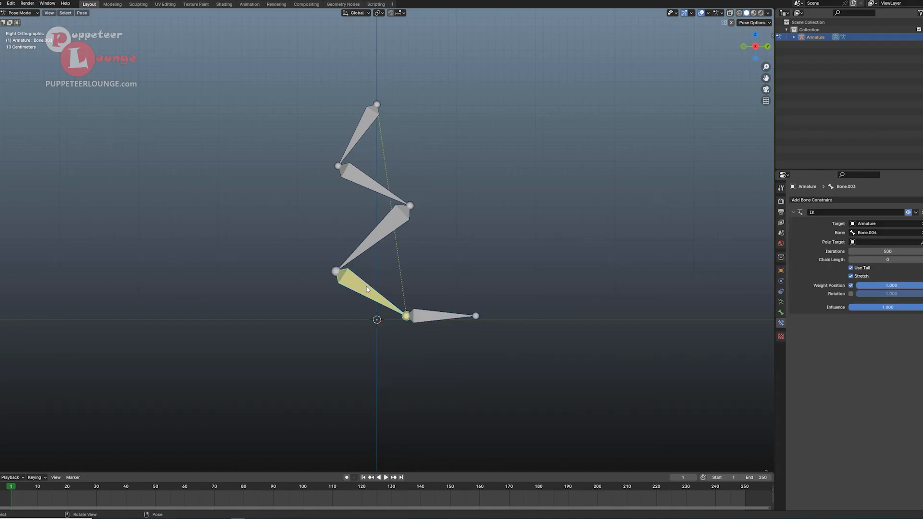
left_click(890, 261)
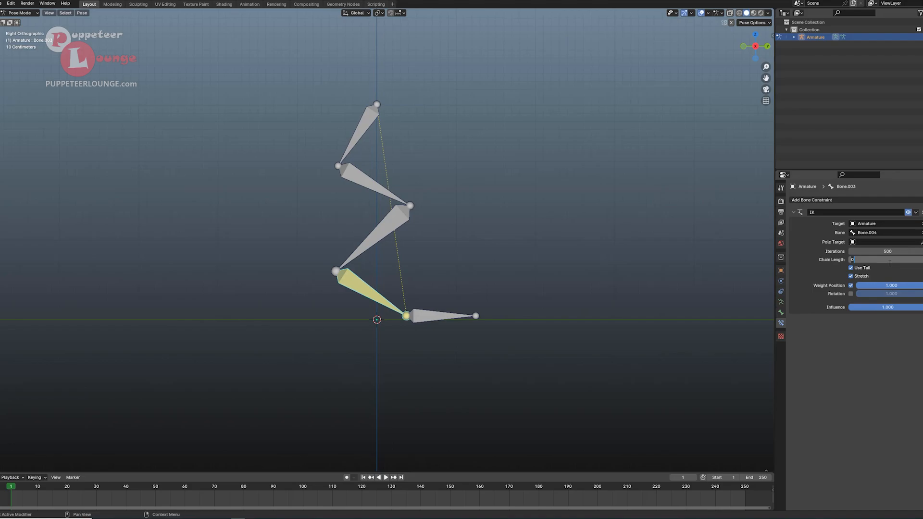
type("2")
key("Return")
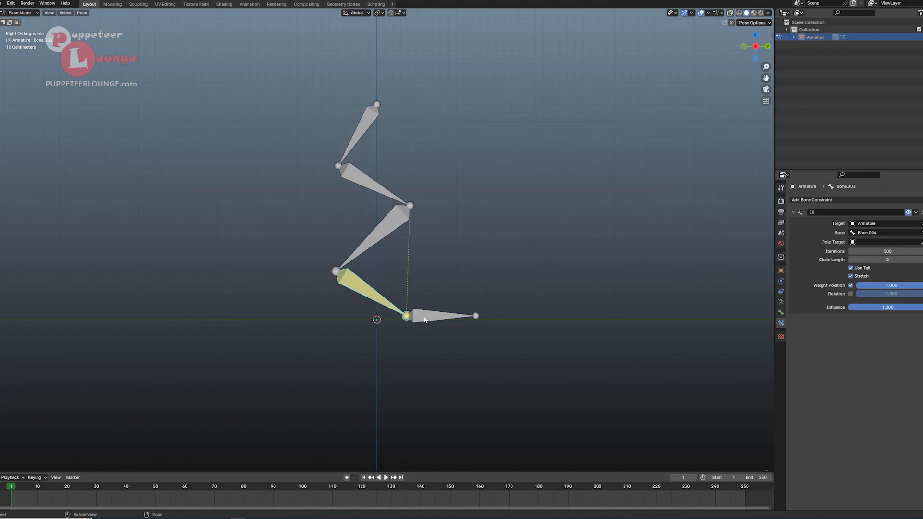
left_click(425, 320)
key("g")
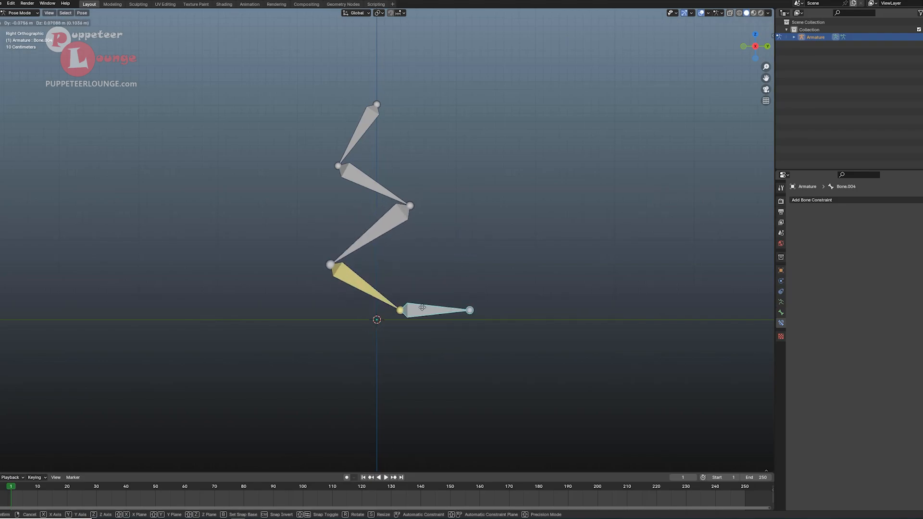
left_click(428, 314)
Set the chain length of the lowest zigzag bone's IK constraint to 3, keeping Use Tail enabled.
left_click(368, 287)
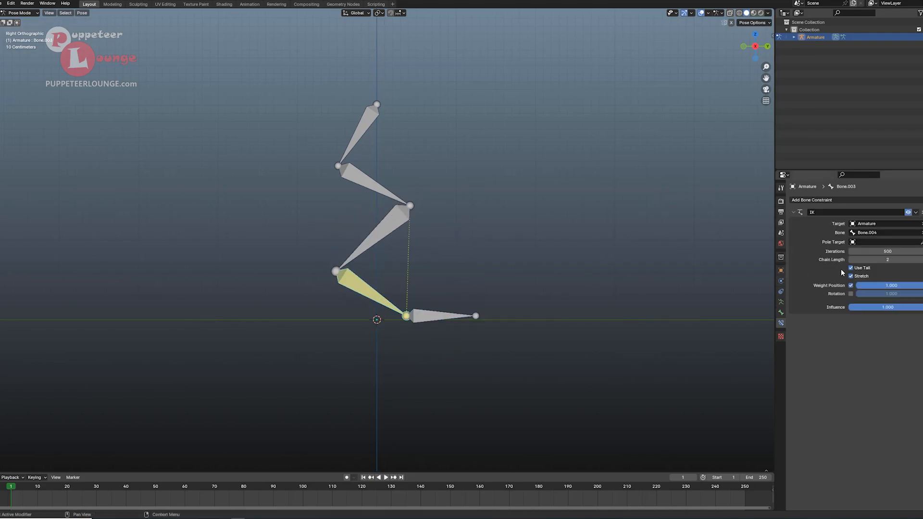
left_click(878, 267)
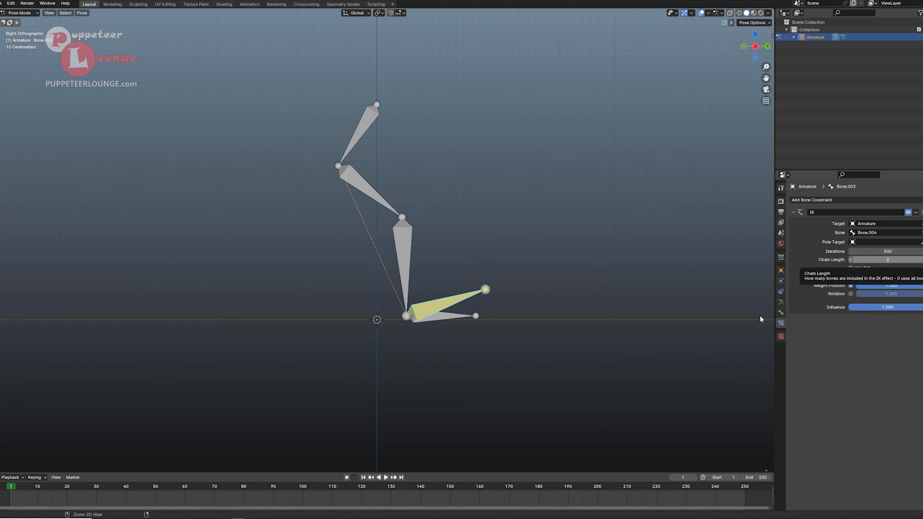
key("ctrl+z")
left_click_drag(875, 259, 887, 259)
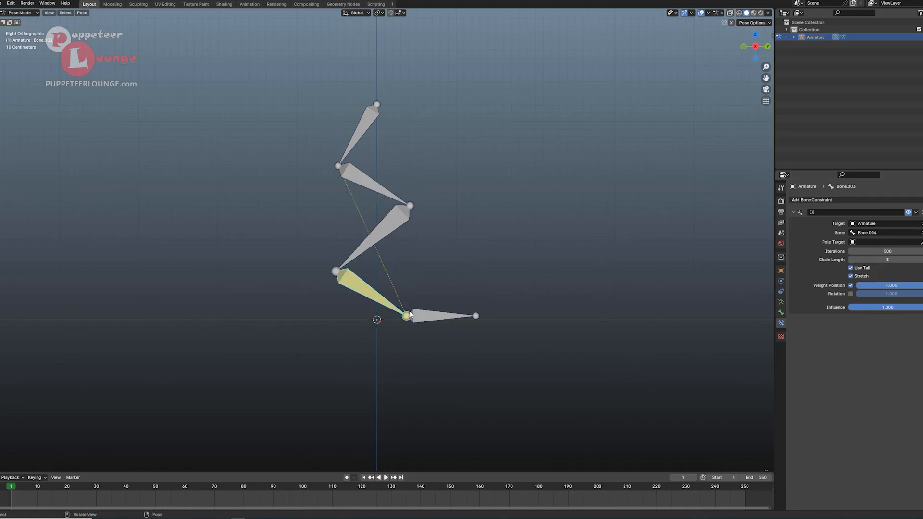
Test the three-bone IK chain by moving the horizontal target bone upward, and cancel the move.
left_click(410, 315)
key("g")
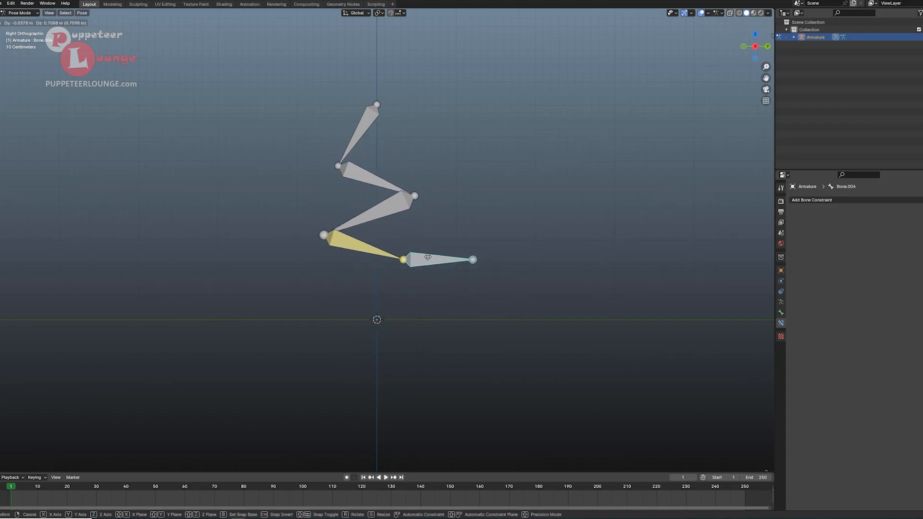
right_click(420, 228)
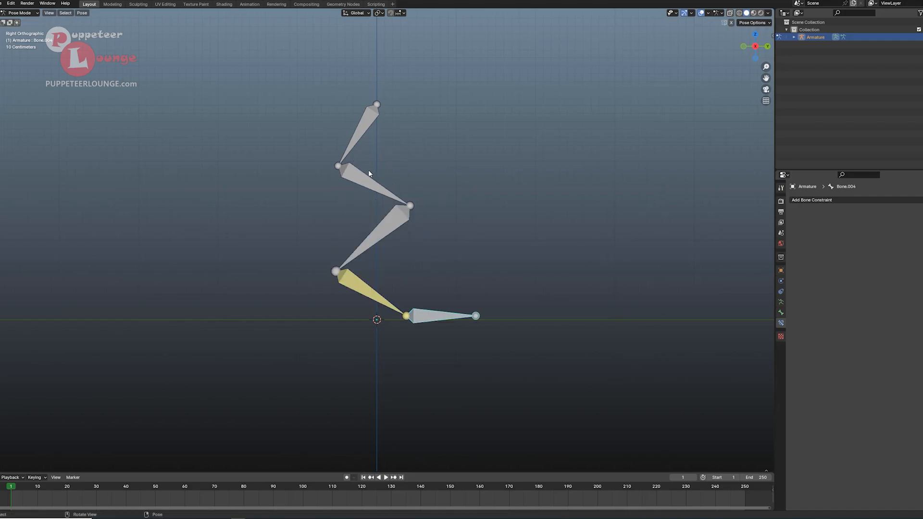
Set the chain length of the lowest zigzag bone's IK constraint to 4.
left_click(372, 182)
left_click(433, 319)
left_click(372, 295)
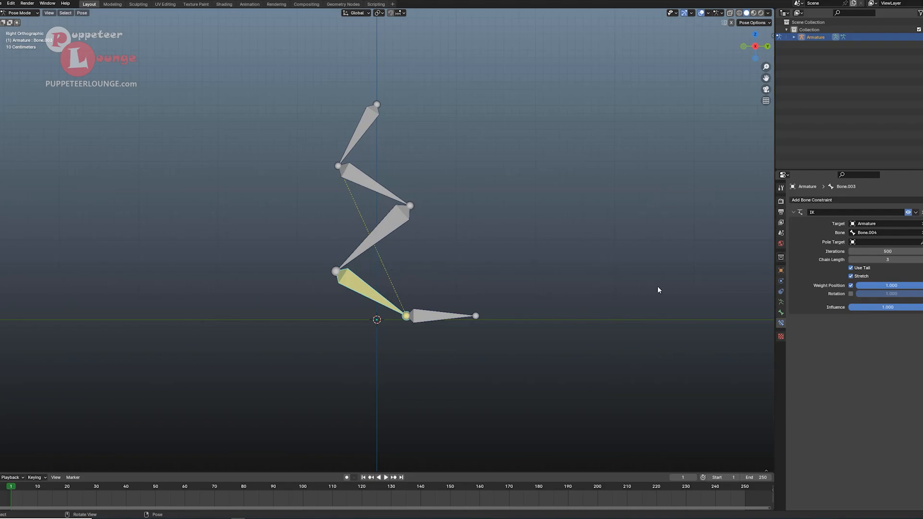
mouse_move(900, 309)
left_mouse_down()
mouse_move(831, 309)
mouse_move(902, 309)
left_mouse_up()
left_click(354, 181)
left_click(421, 319)
left_click(391, 294)
left_click(901, 260)
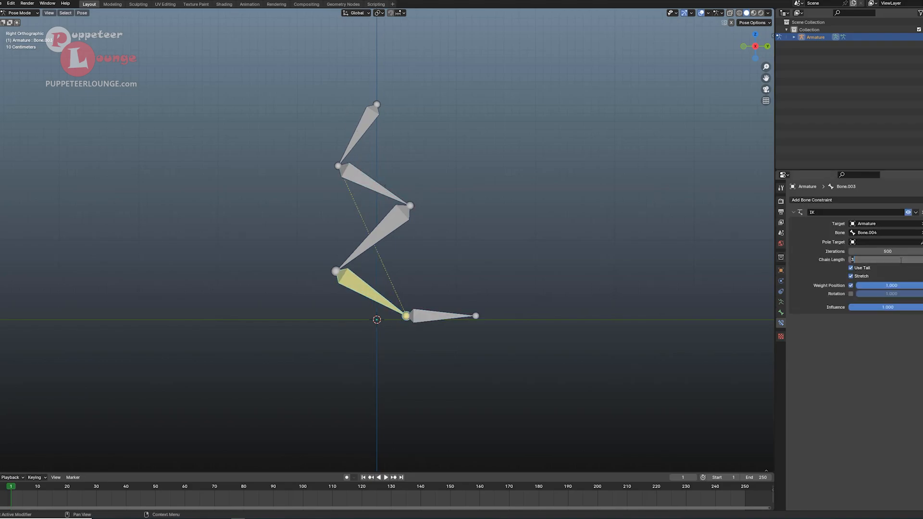
type("4")
key("Return")
Test the four-bone IK chain by moving the horizontal target bone away from the chain, and cancel the move.
left_click(441, 320)
key("g")
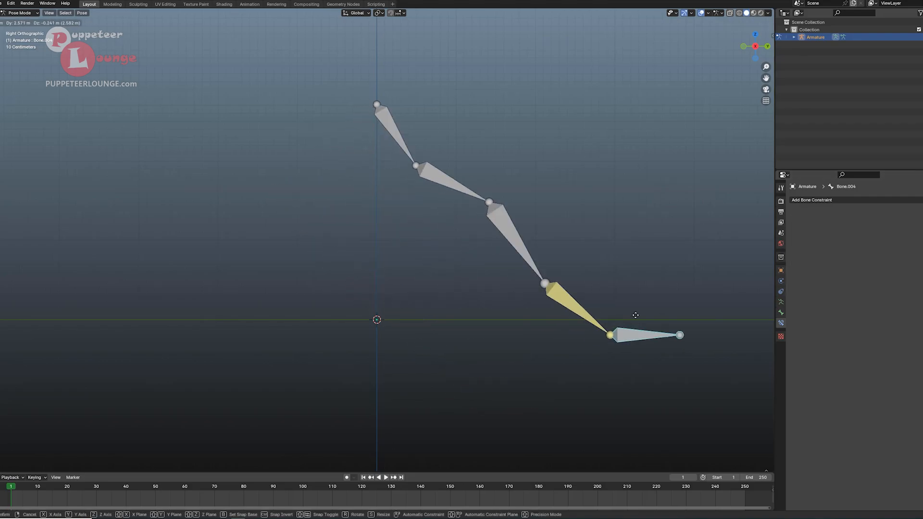
right_click(457, 245)
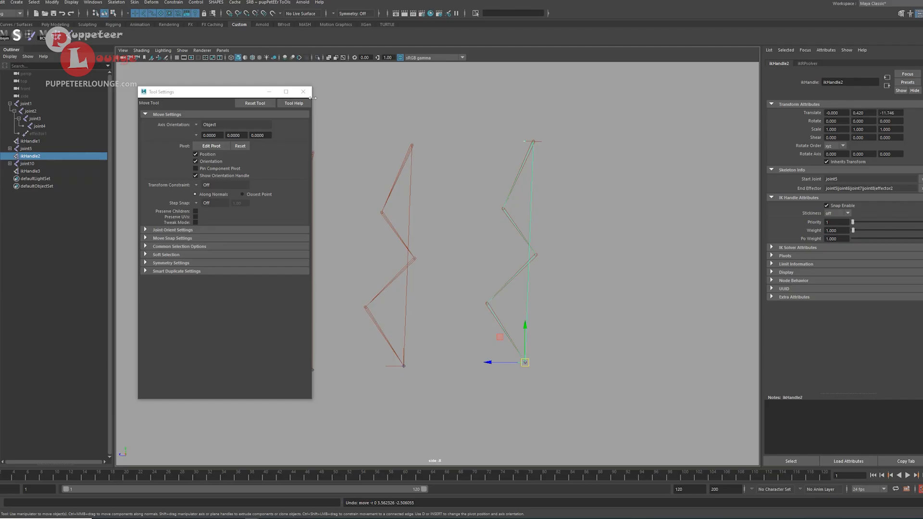
Switch to Maya, close the Tool Settings window and clear the IK handle selection.
left_click(303, 92)
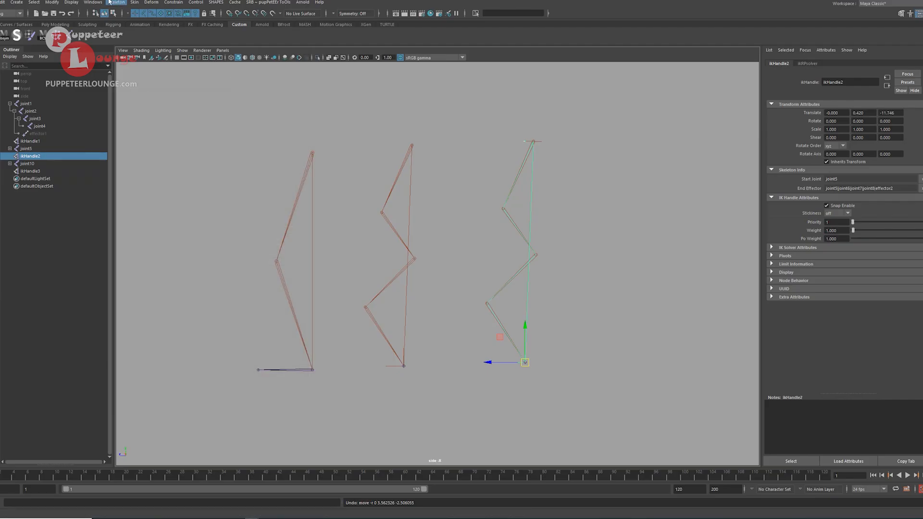
left_click(92, 2)
mouse_move(114, 75)
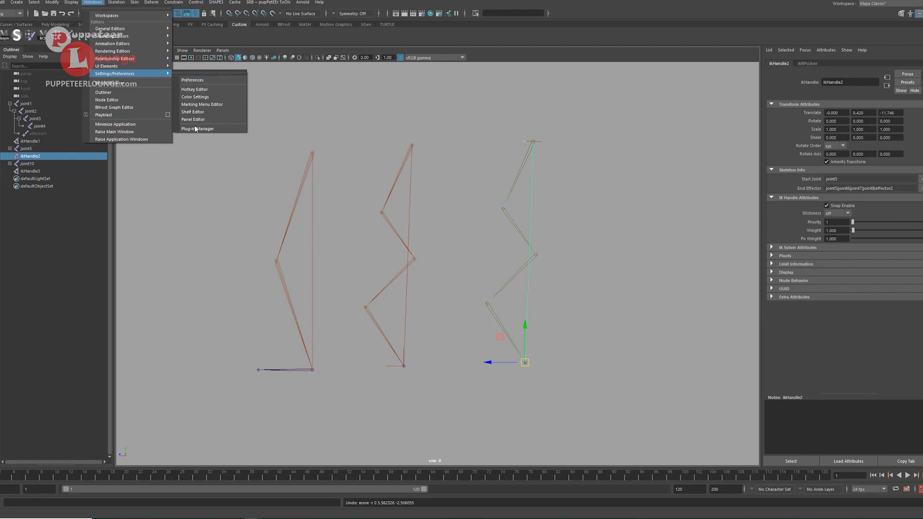
left_click(345, 262)
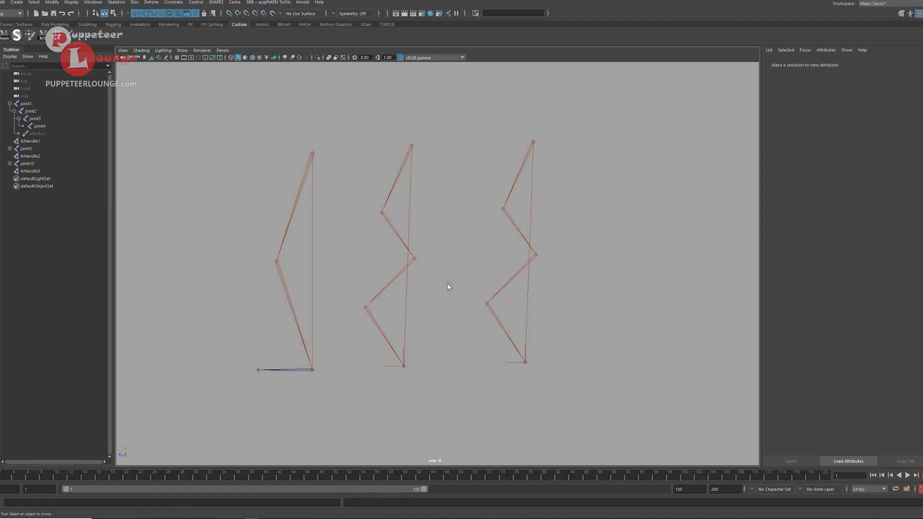
left_click(93, 2)
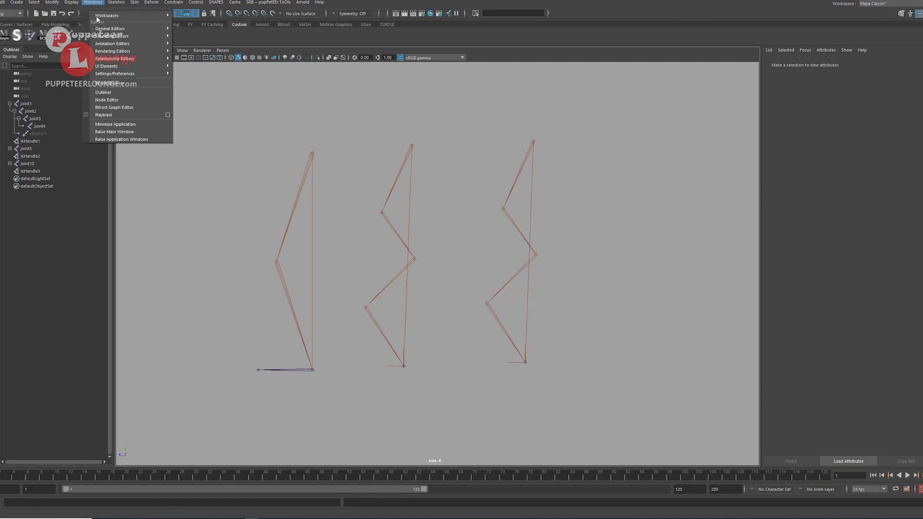
mouse_move(115, 73)
left_click(319, 124)
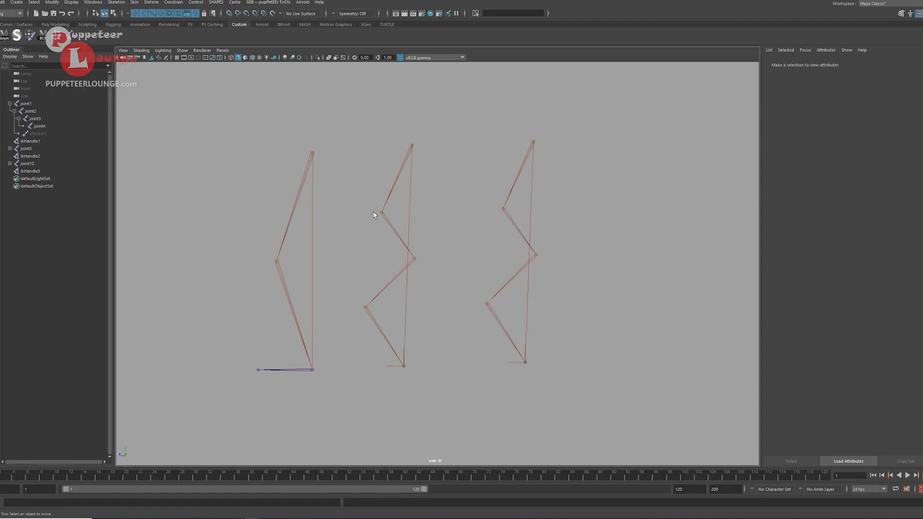